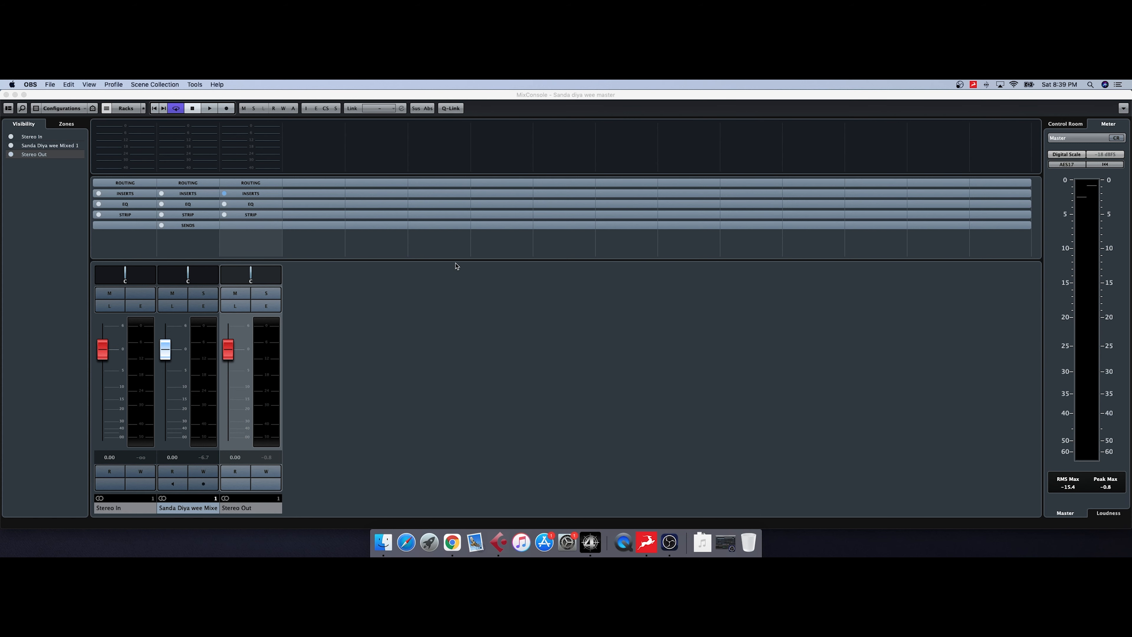
Open the Stereo Out channel's settings and its API-2500 Stereo insert, placing the compressor window clear of the insert list
left_click(273, 309)
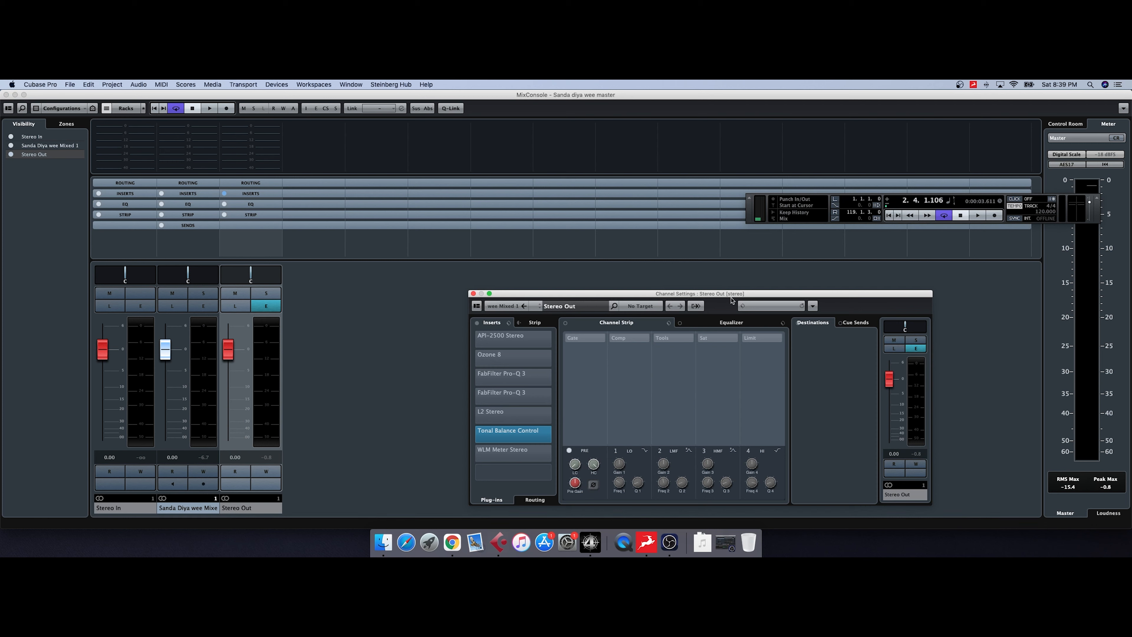
left_click_drag(729, 295, 719, 249)
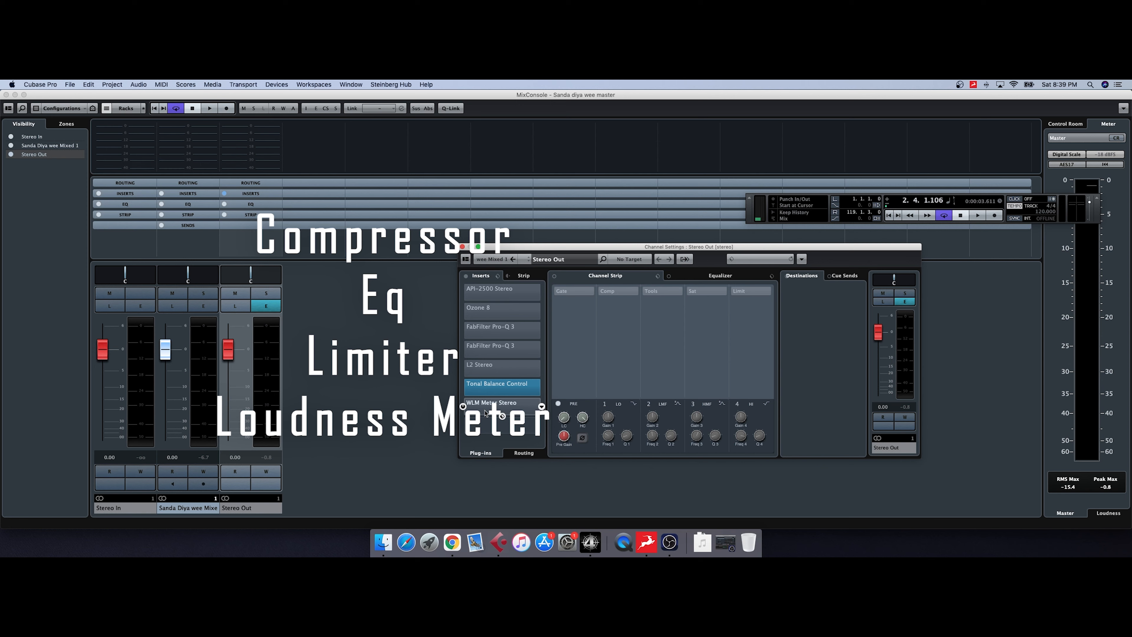
left_click(512, 296)
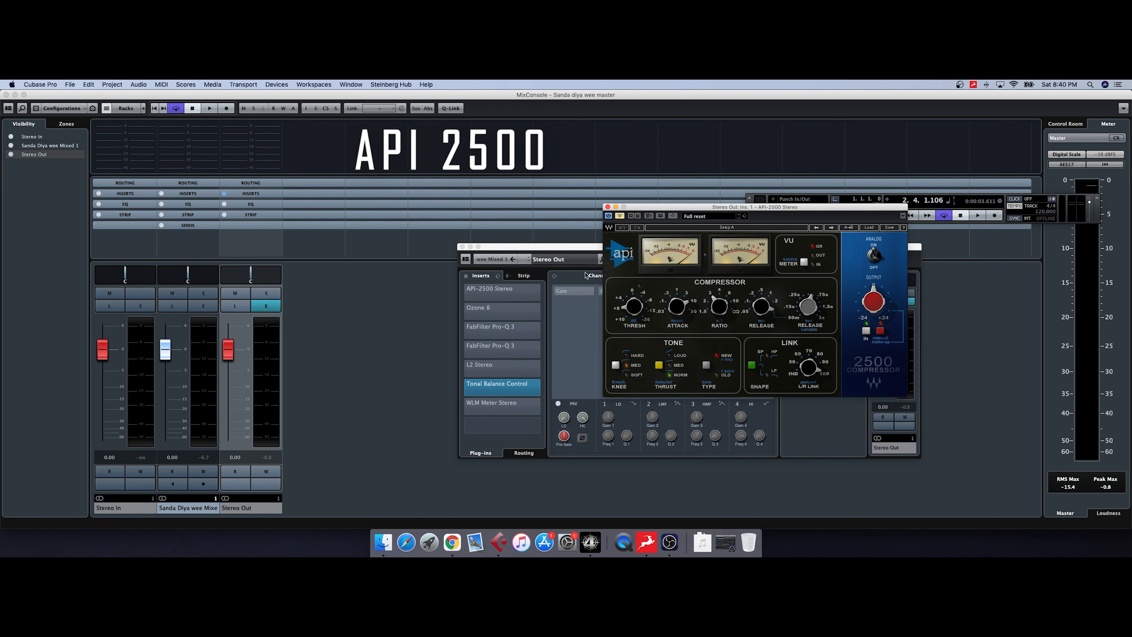
left_click_drag(747, 207, 836, 260)
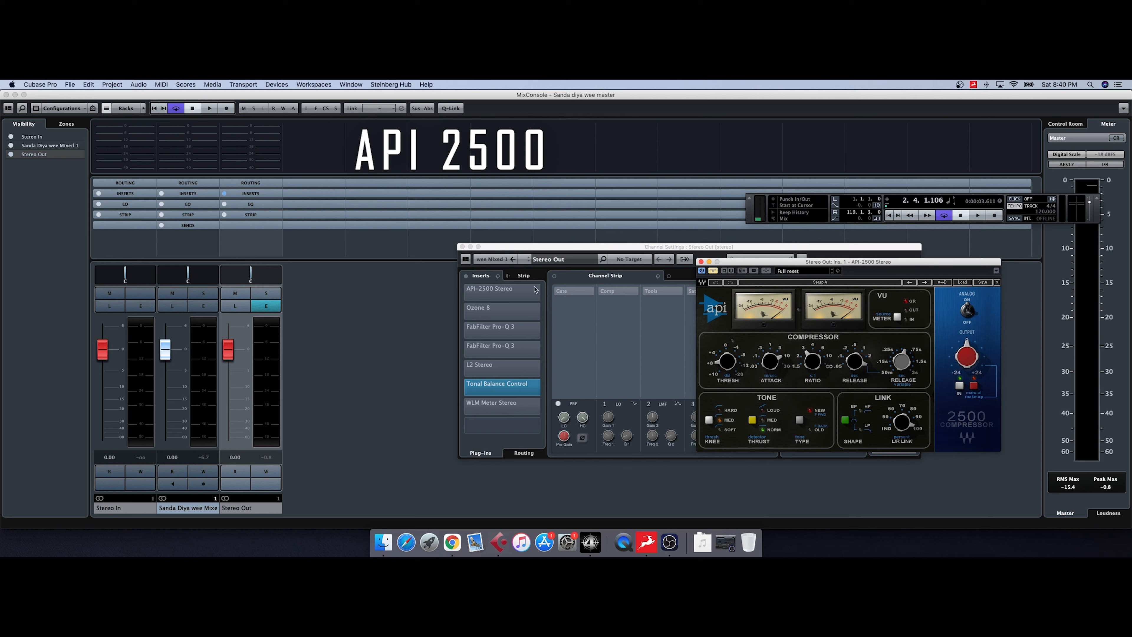
mouse_move(520, 289)
left_click_drag(768, 265, 763, 263)
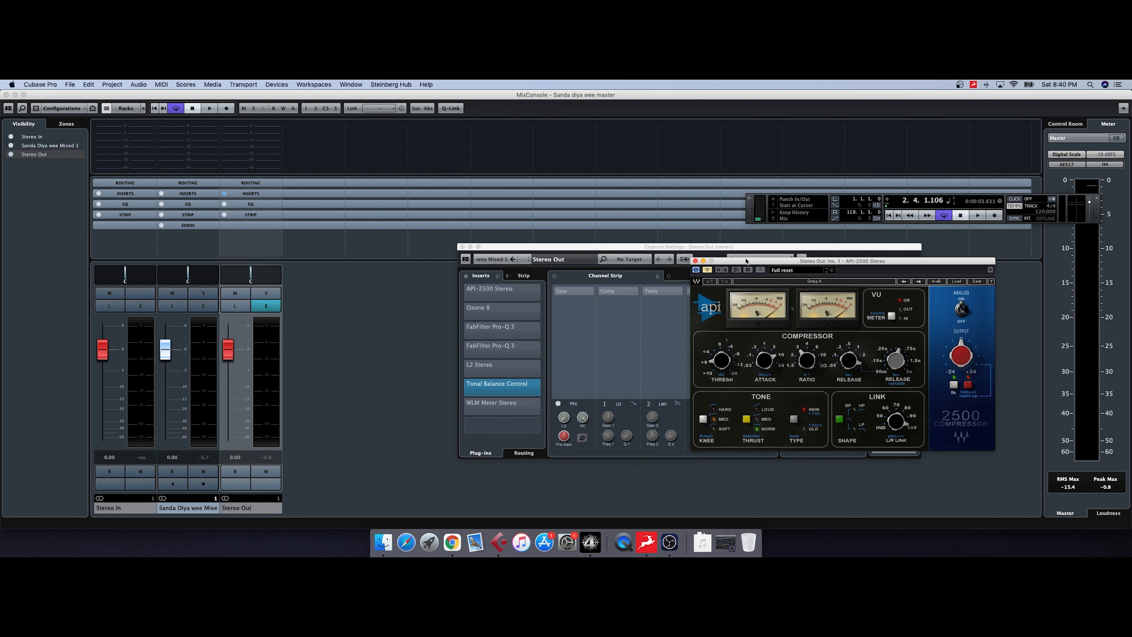
Open the FabFilter Pro-Q 3 in insert slot 3 and place its window clear of the insert list
mouse_move(486, 328)
left_click(486, 328)
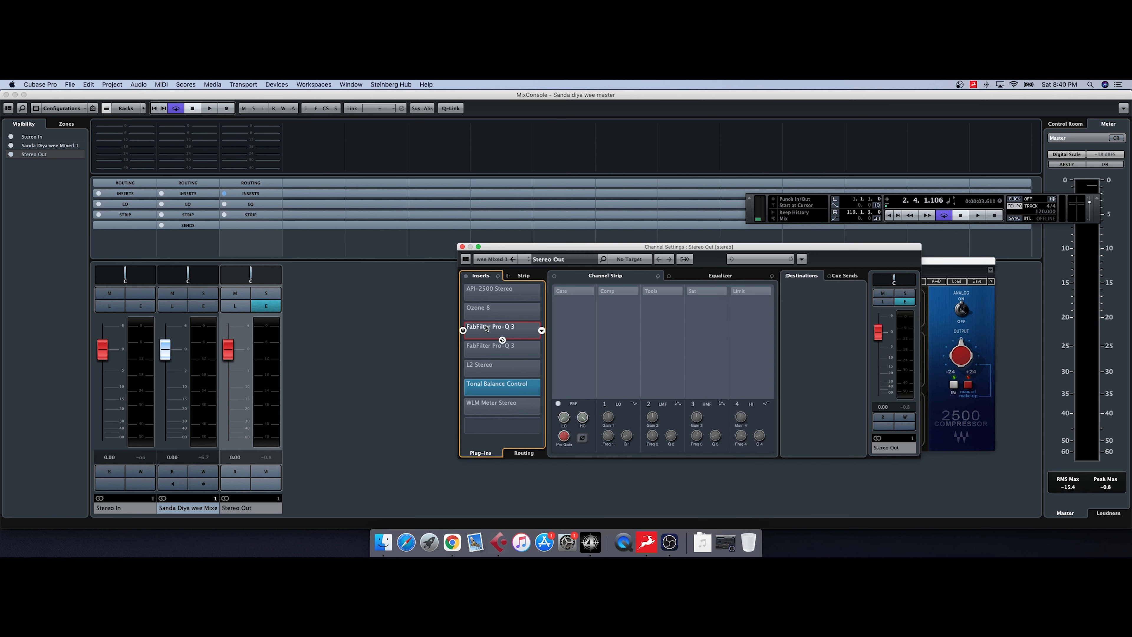
left_click(486, 328)
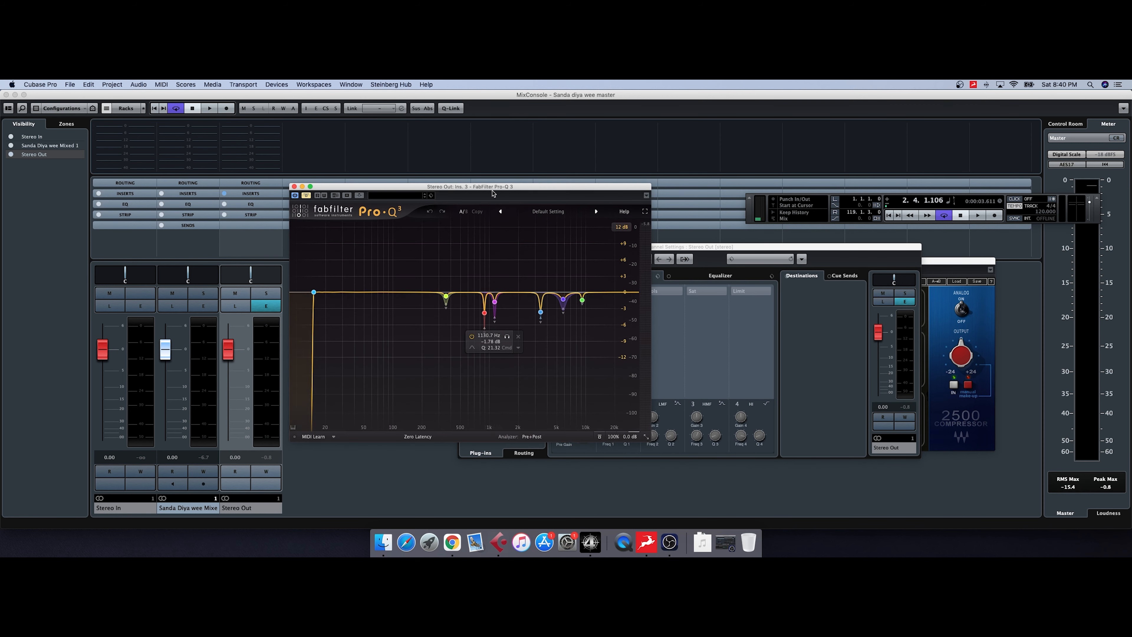
left_click_drag(722, 237, 874, 234)
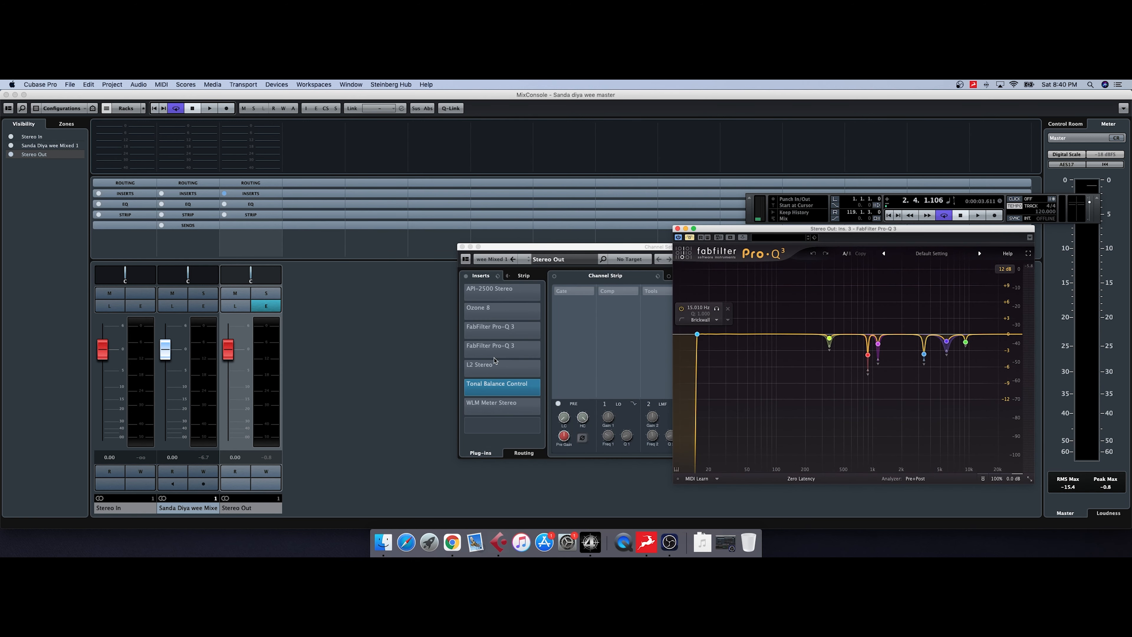
mouse_move(502, 357)
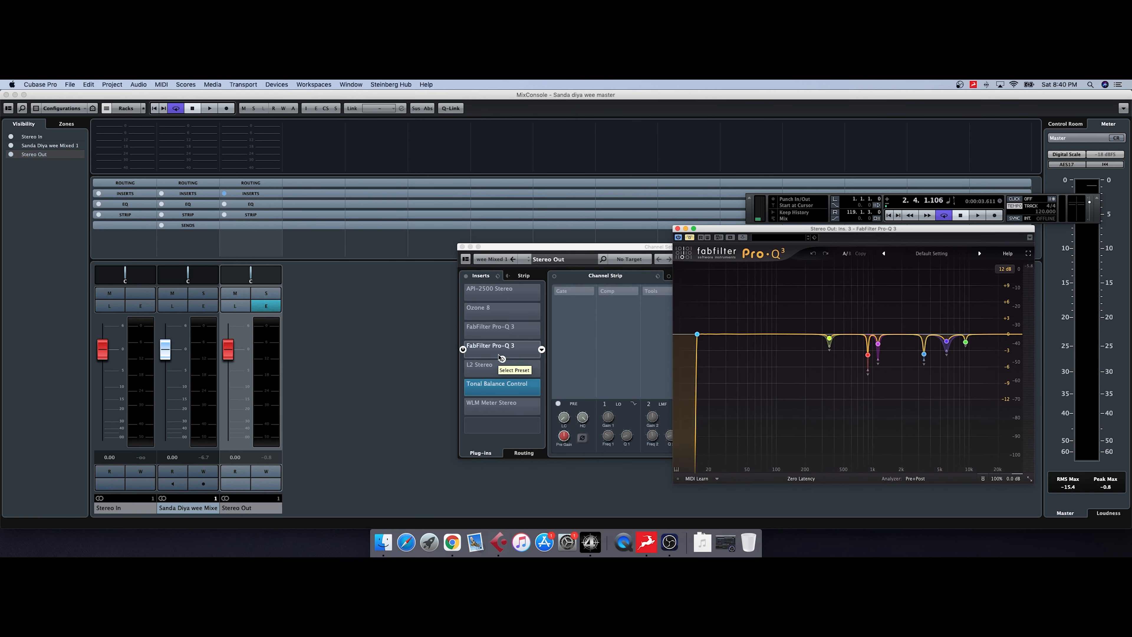
left_click(502, 358)
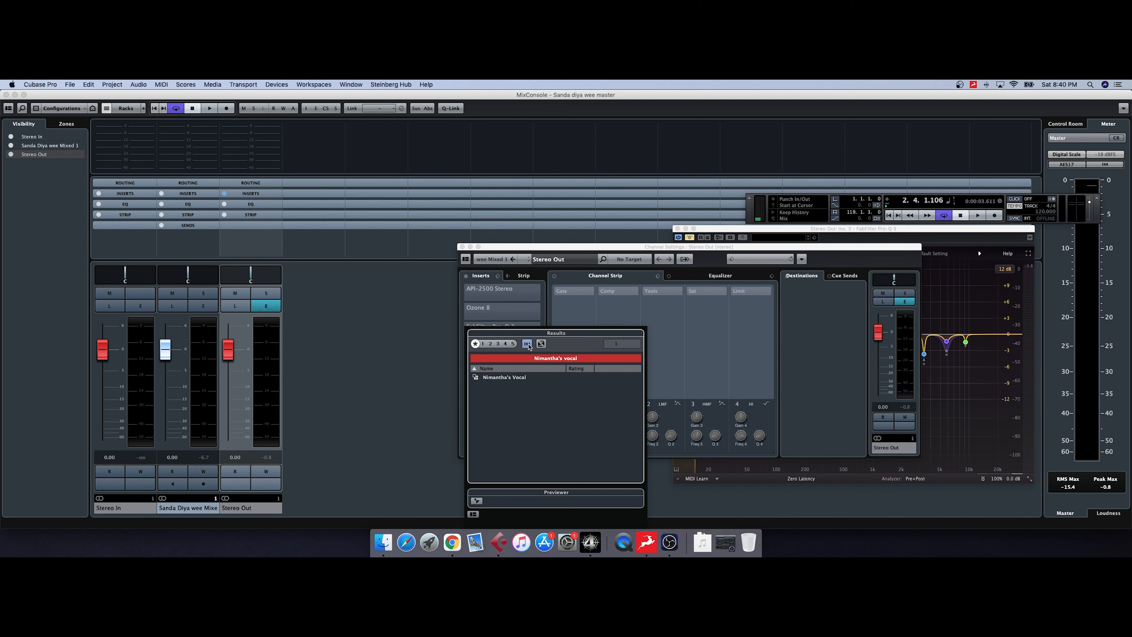
left_click(695, 316)
left_click(520, 347)
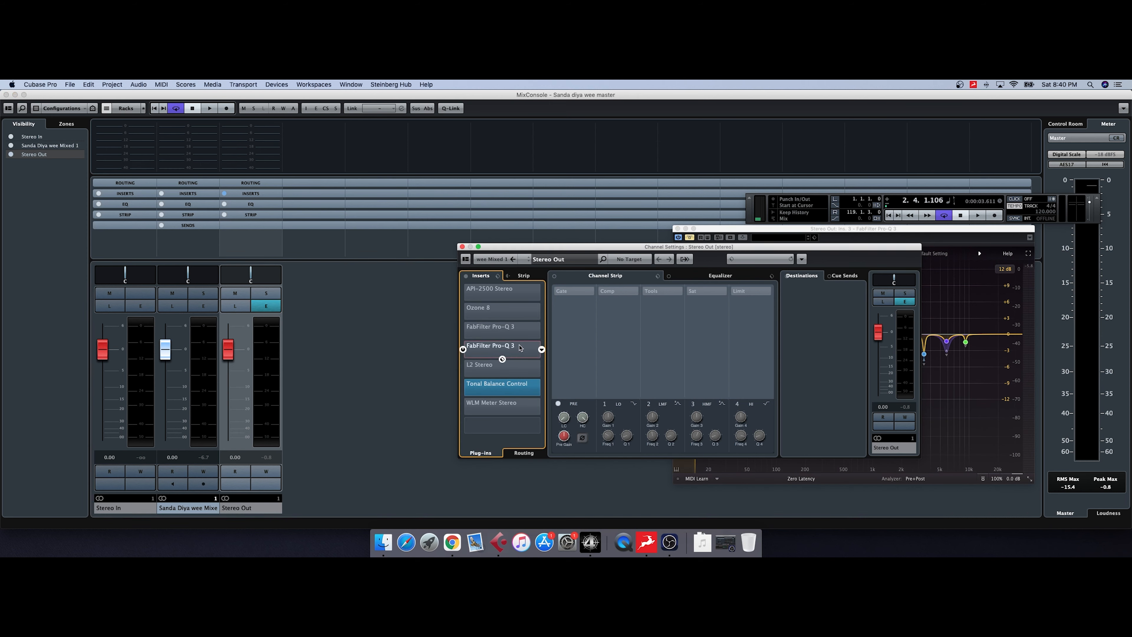
left_click(526, 371)
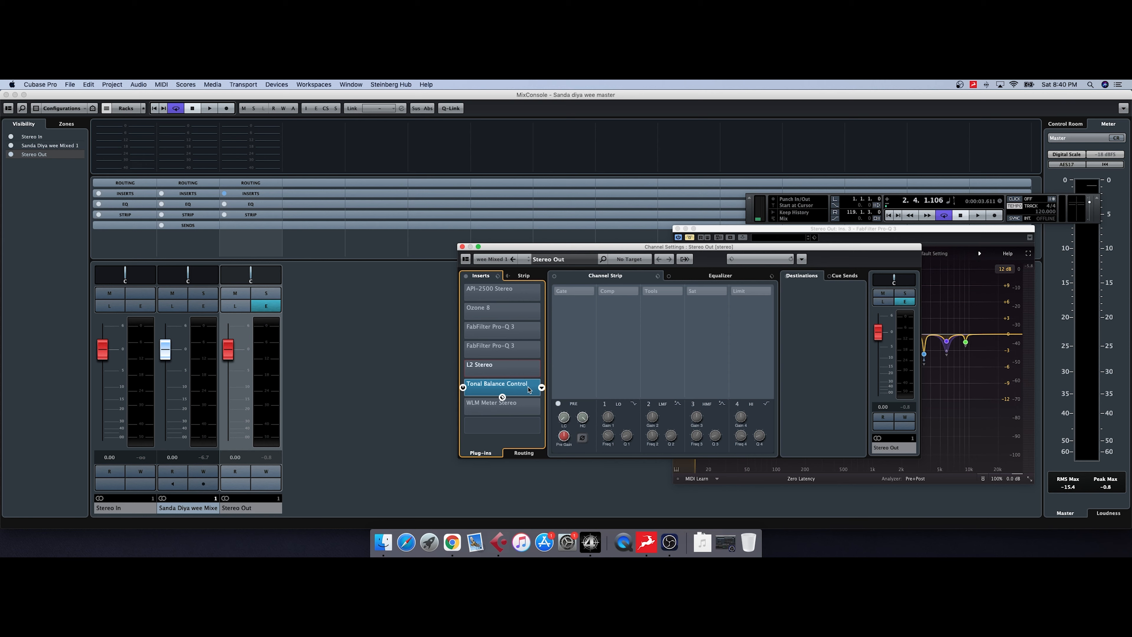
Open the Tonal Balance Control and WLM Meter Stereo inserts and arrange their windows around the channel settings
left_click(520, 386)
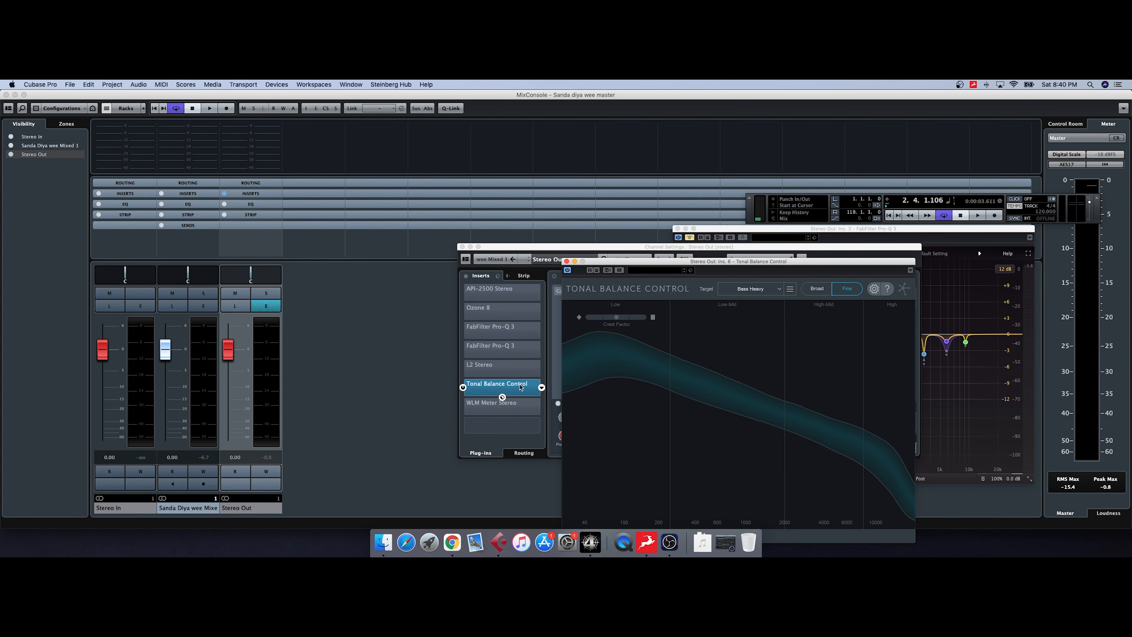
left_click_drag(675, 264, 771, 213)
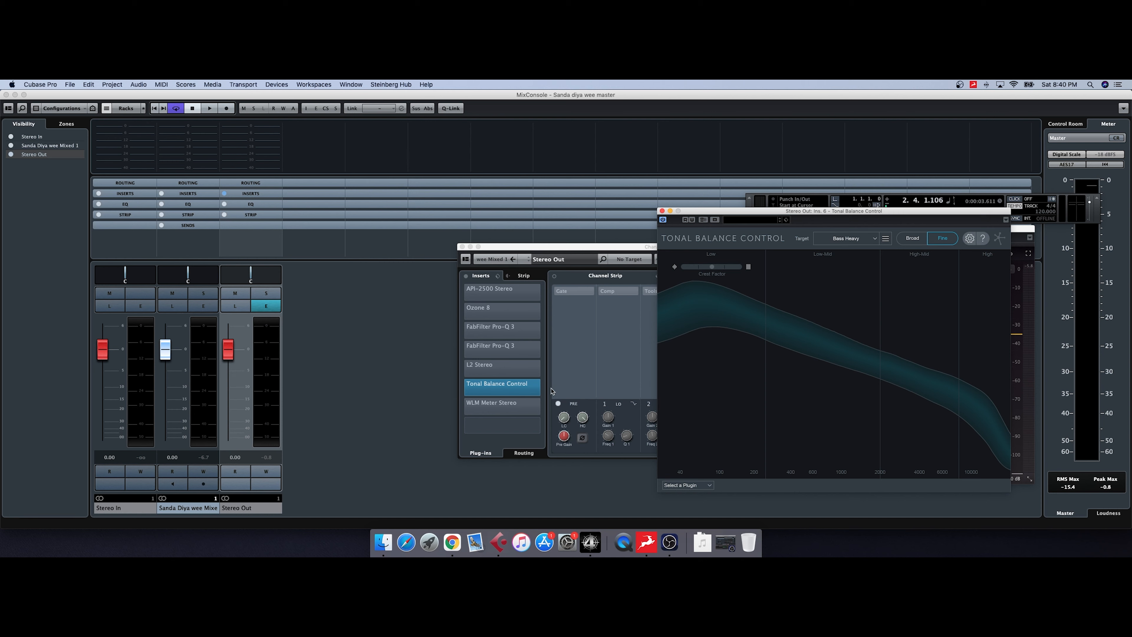
left_click(502, 414)
left_click(502, 415)
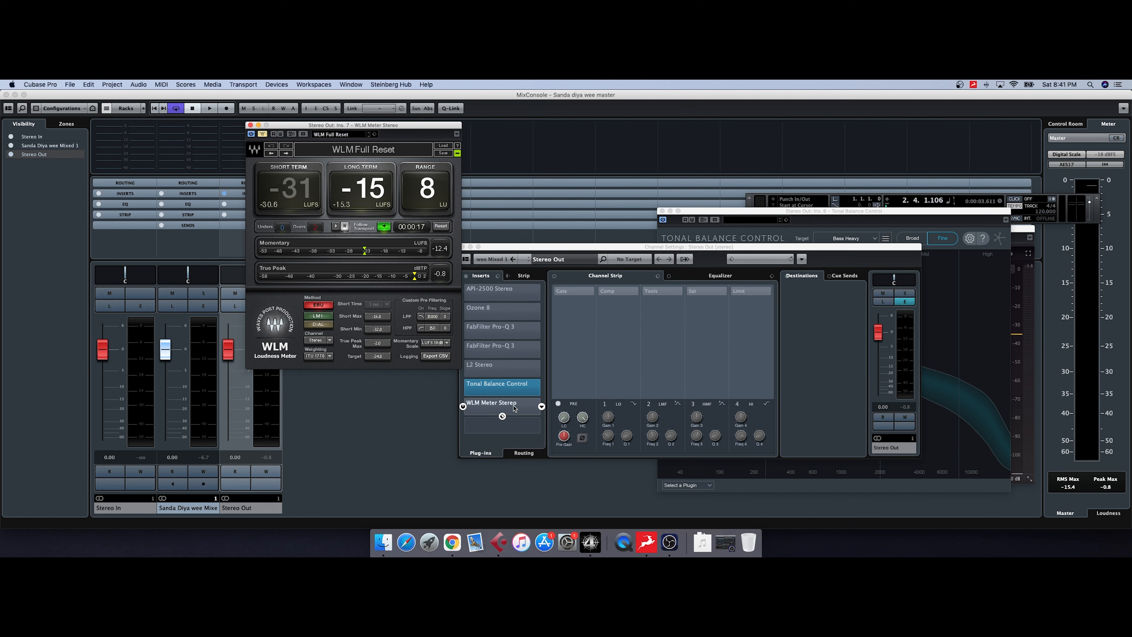
left_click_drag(347, 122, 349, 225)
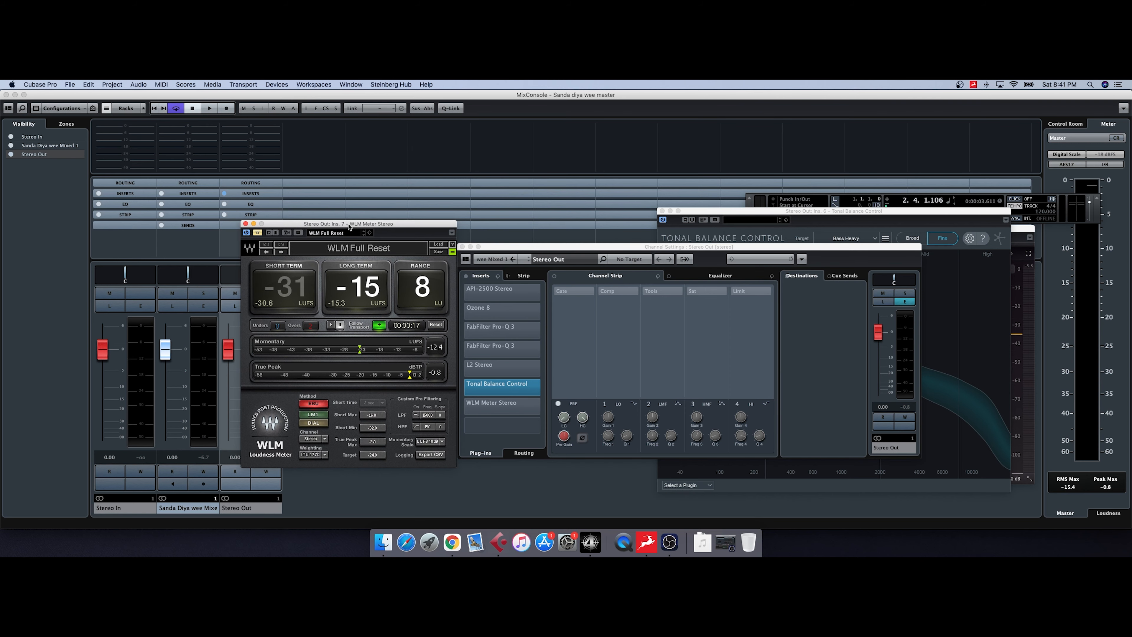
left_click_drag(349, 226, 393, 260)
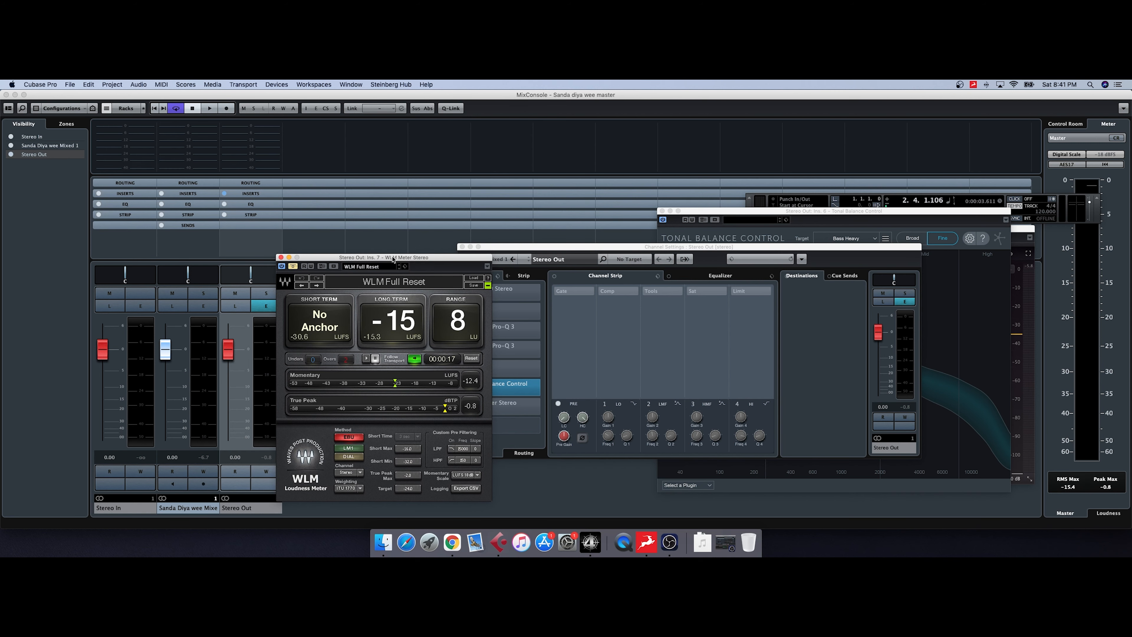
left_click_drag(393, 259, 386, 259)
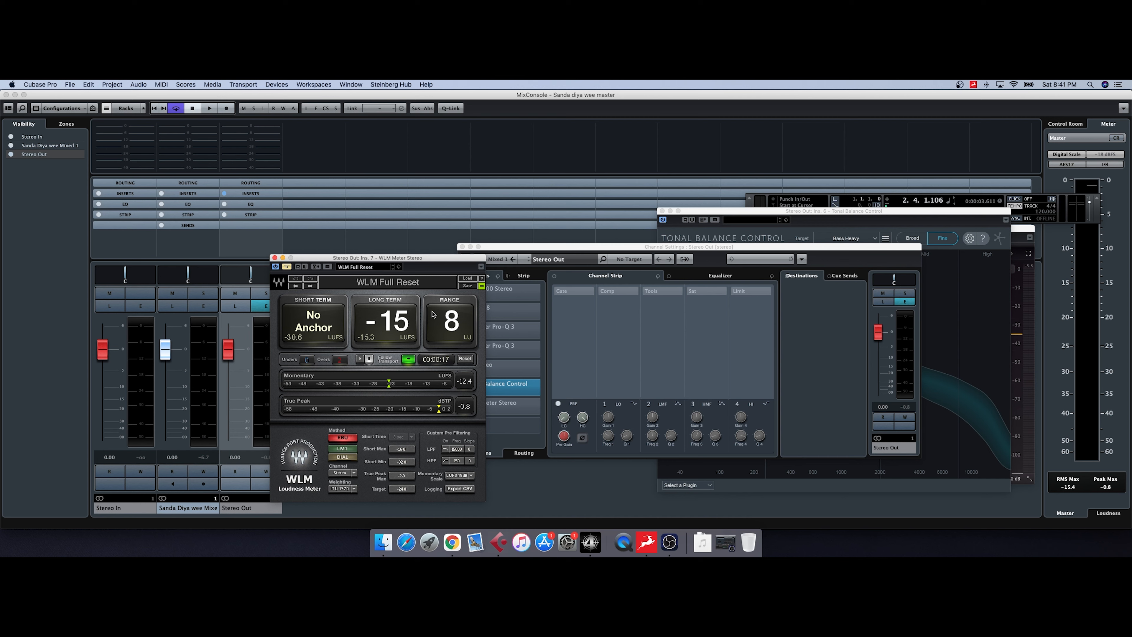
Close the Stereo Out channel settings and minimize the WLM Meter, Tonal Balance Control, Pro-Q 3 and API-2500 windows
left_click_drag(553, 252, 498, 365)
left_click(409, 360)
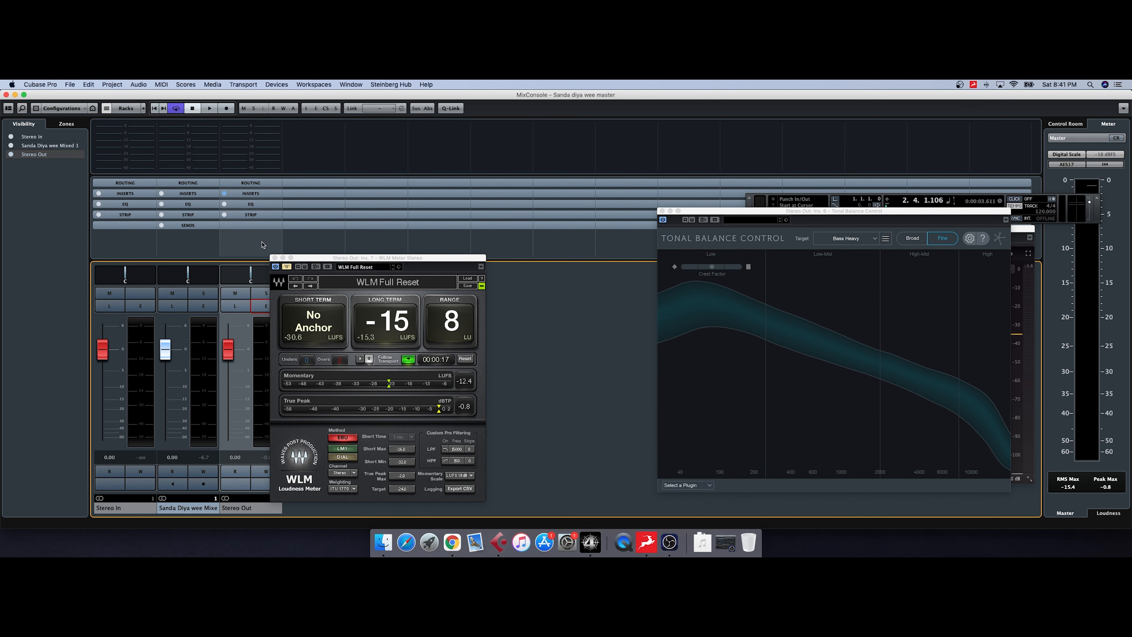
left_click(282, 258)
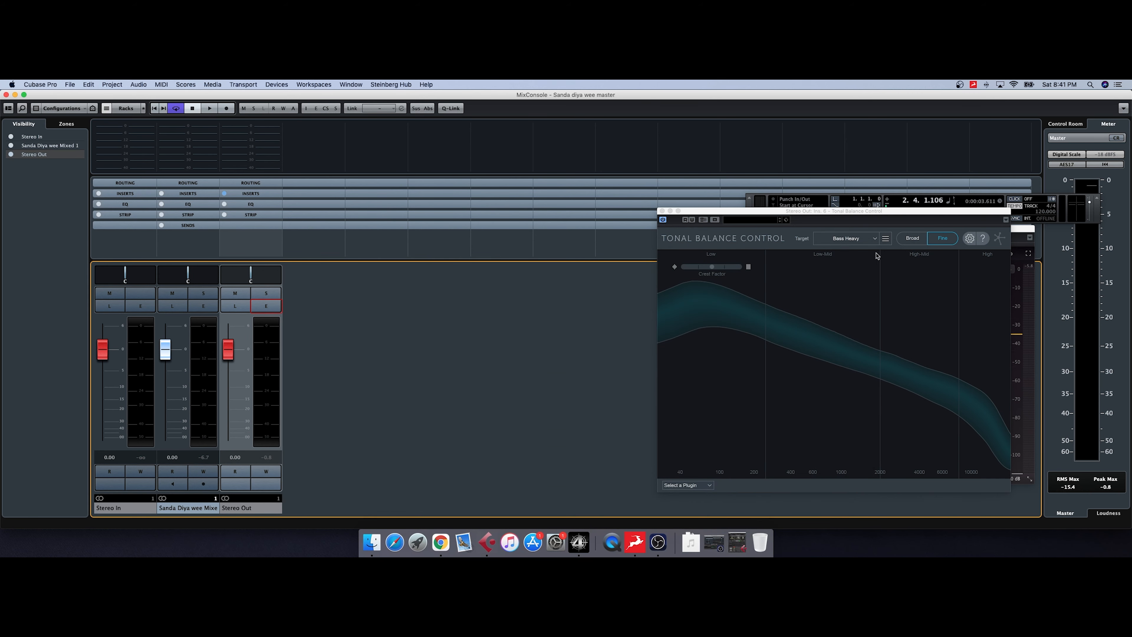
left_click(669, 211)
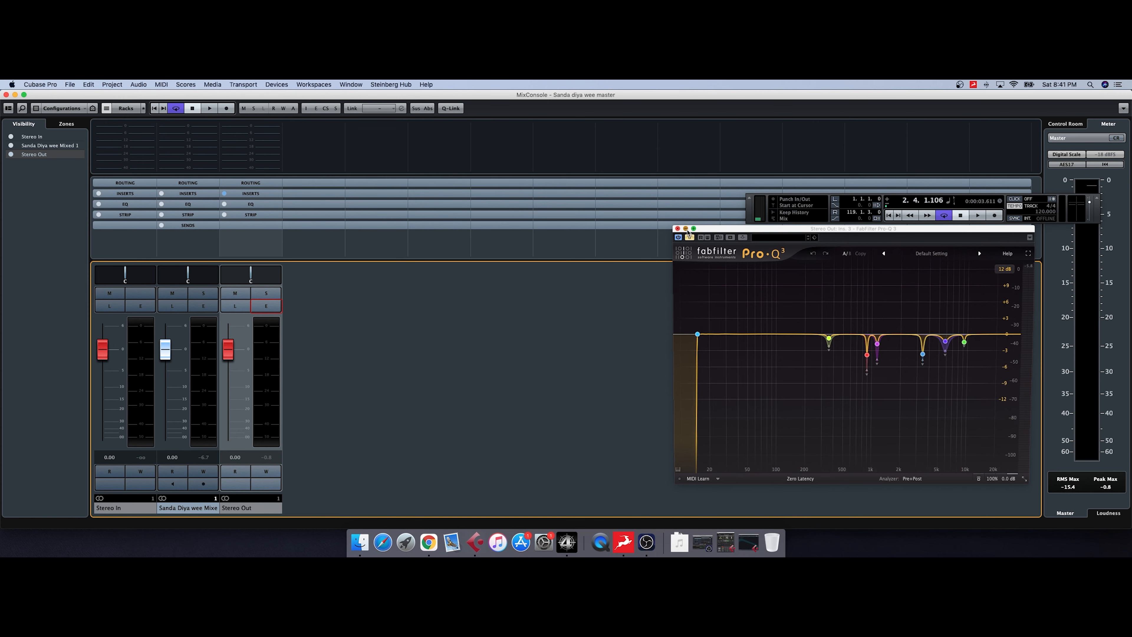
left_click(685, 229)
left_click_drag(933, 263, 846, 255)
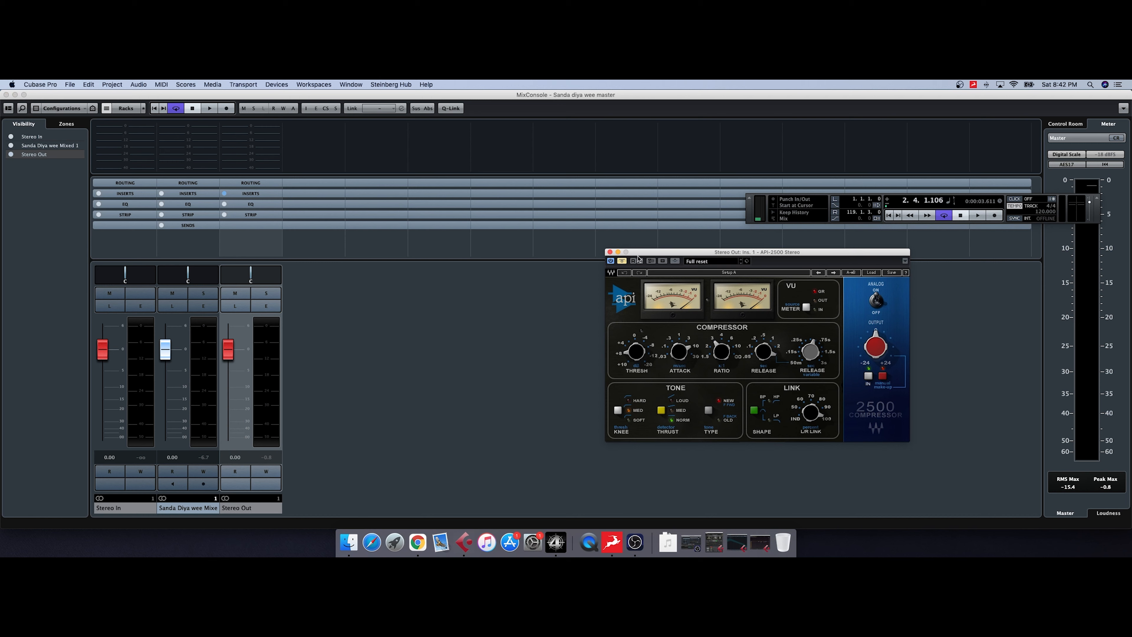
left_click(617, 252)
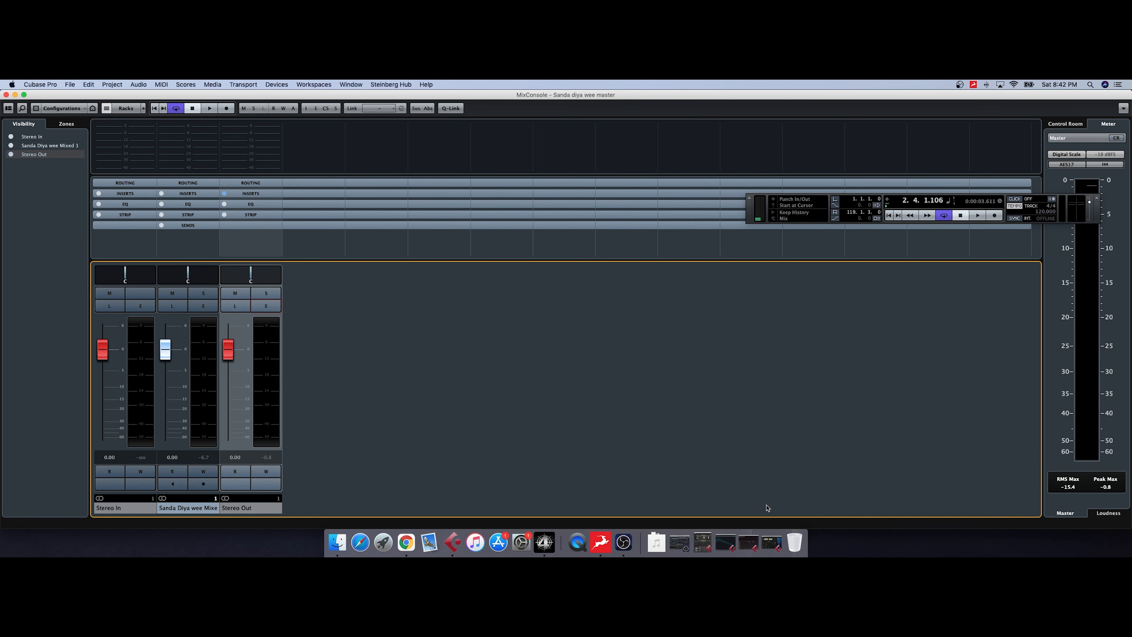
Switch to the project window and set the project's bit resolution to 32 Bit Float in Project Setup
key("ctrl+Up")
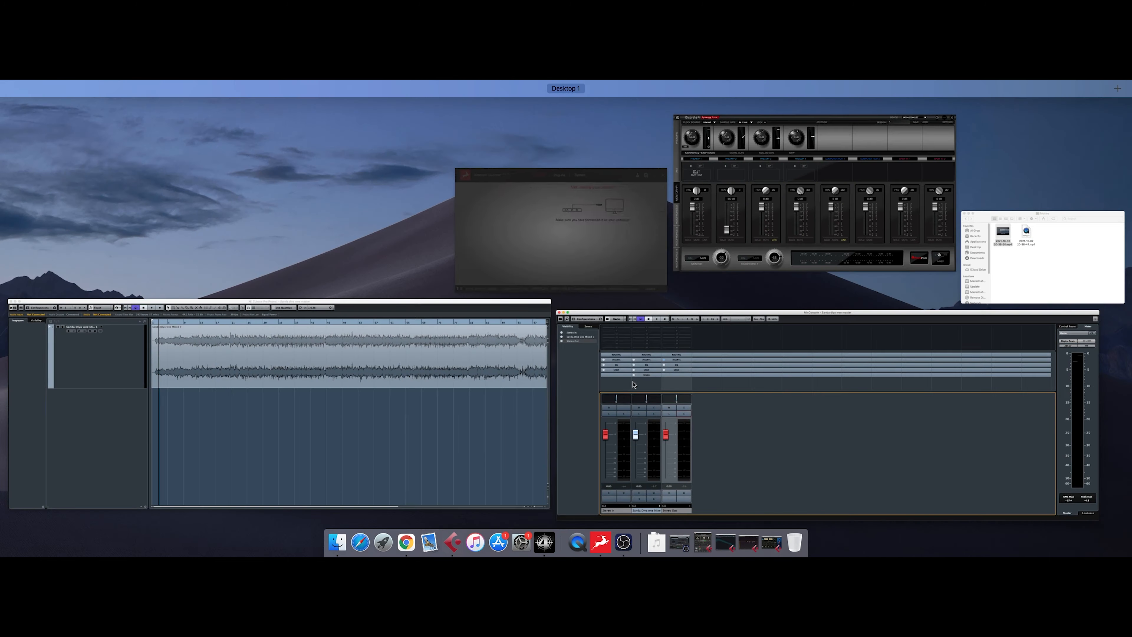
left_click(404, 396)
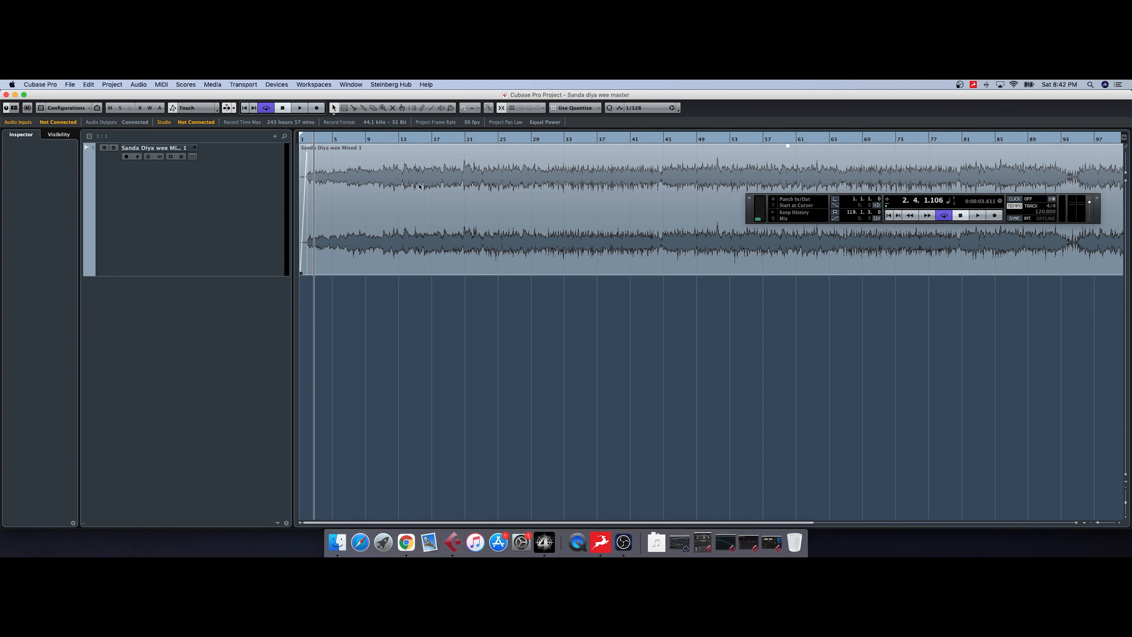
left_click(390, 128)
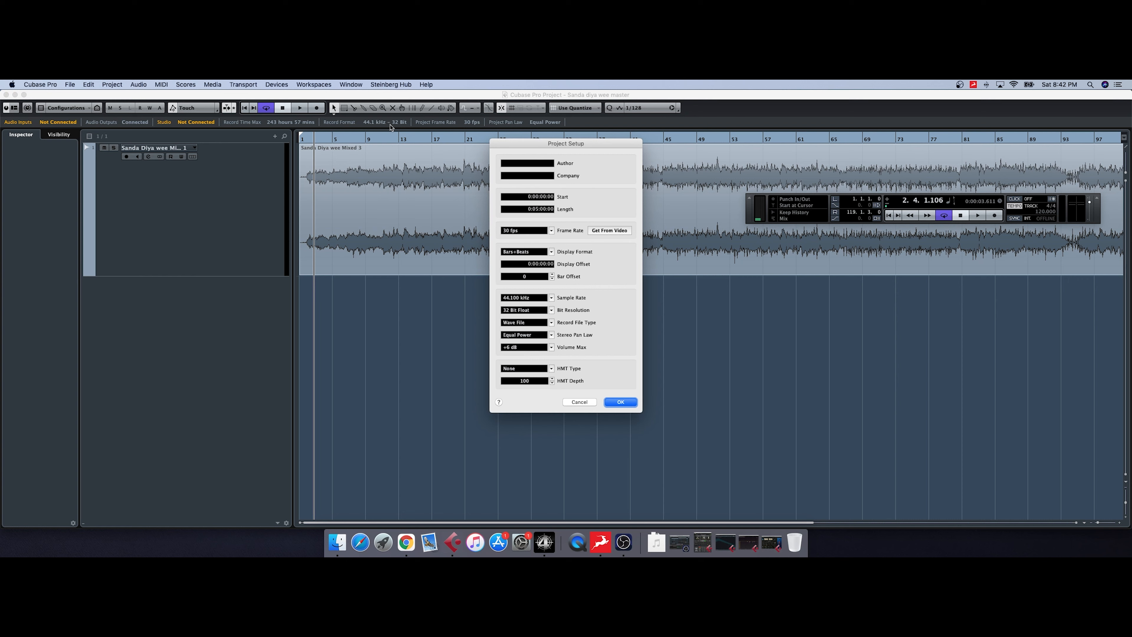
left_click(552, 311)
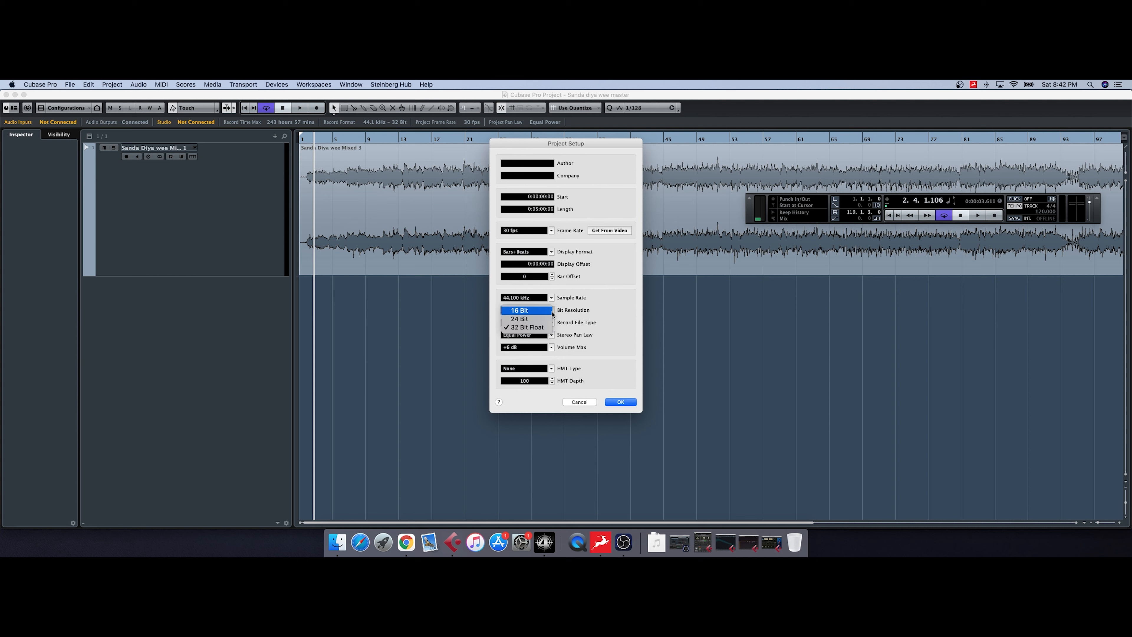
left_click(534, 327)
left_click(618, 403)
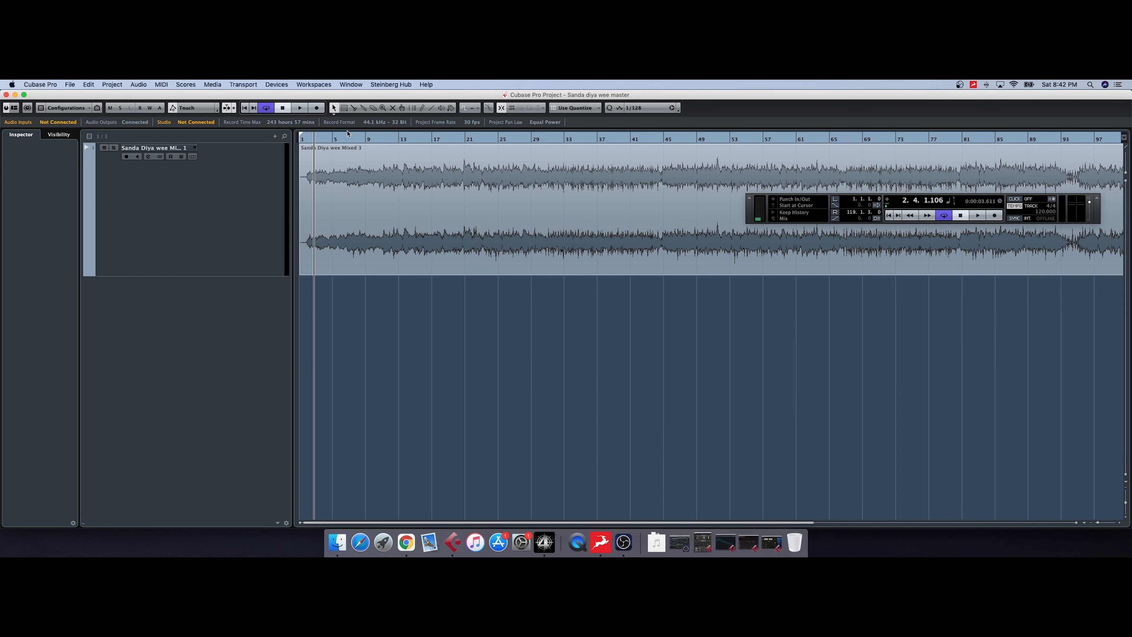
Return to the MixConsole and reopen the Stereo Out channel's settings, placed so the whole insert list shows
key("ctrl+Up")
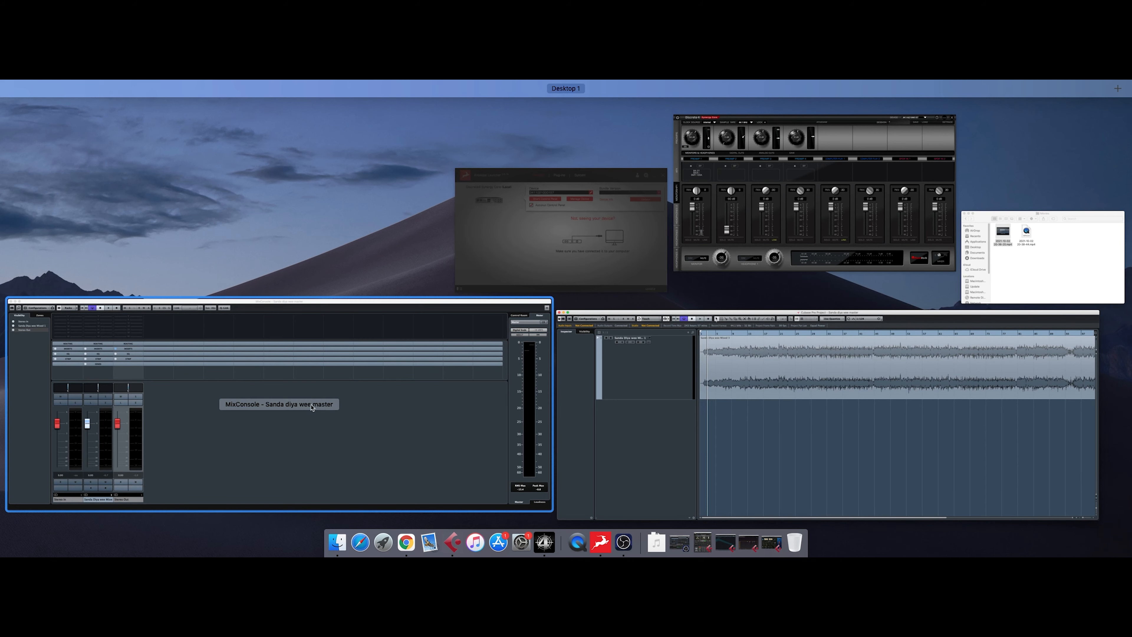
left_click(315, 407)
left_click(264, 307)
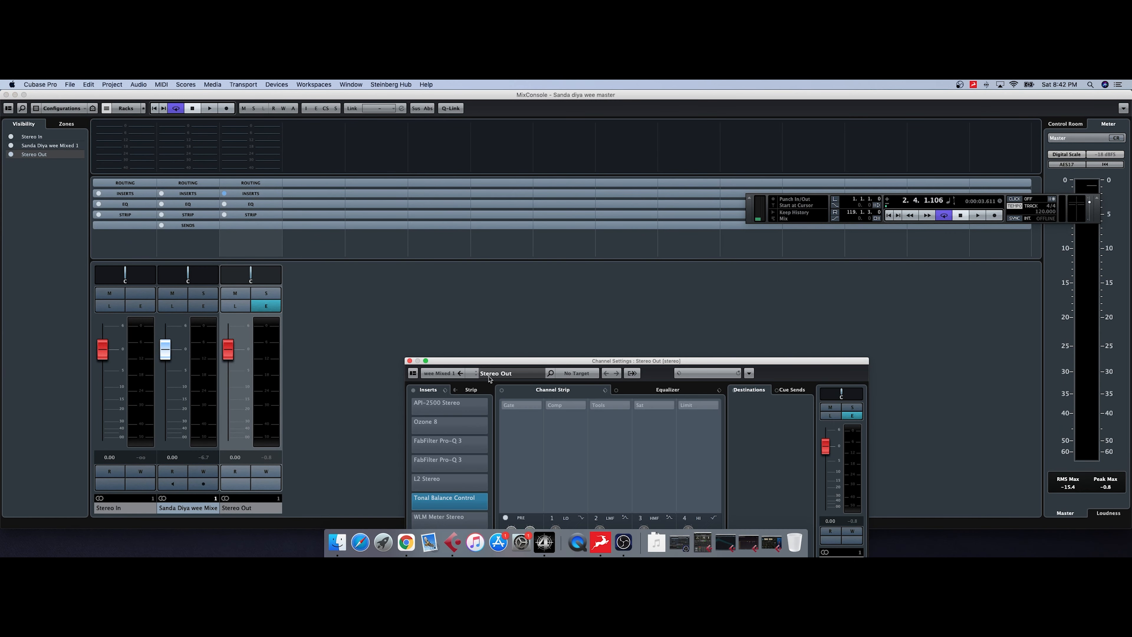
left_click_drag(611, 362, 629, 198)
mouse_move(432, 246)
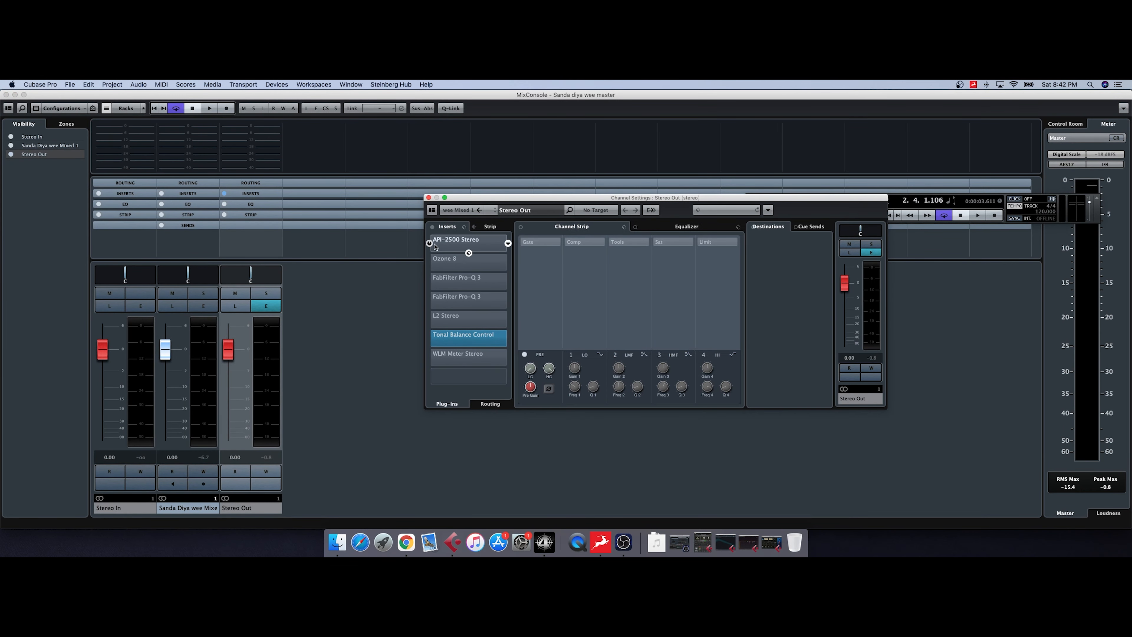
Switch off the API-2500 Stereo insert, start playback of the mix, and close the compressor's editor window
left_click(488, 243)
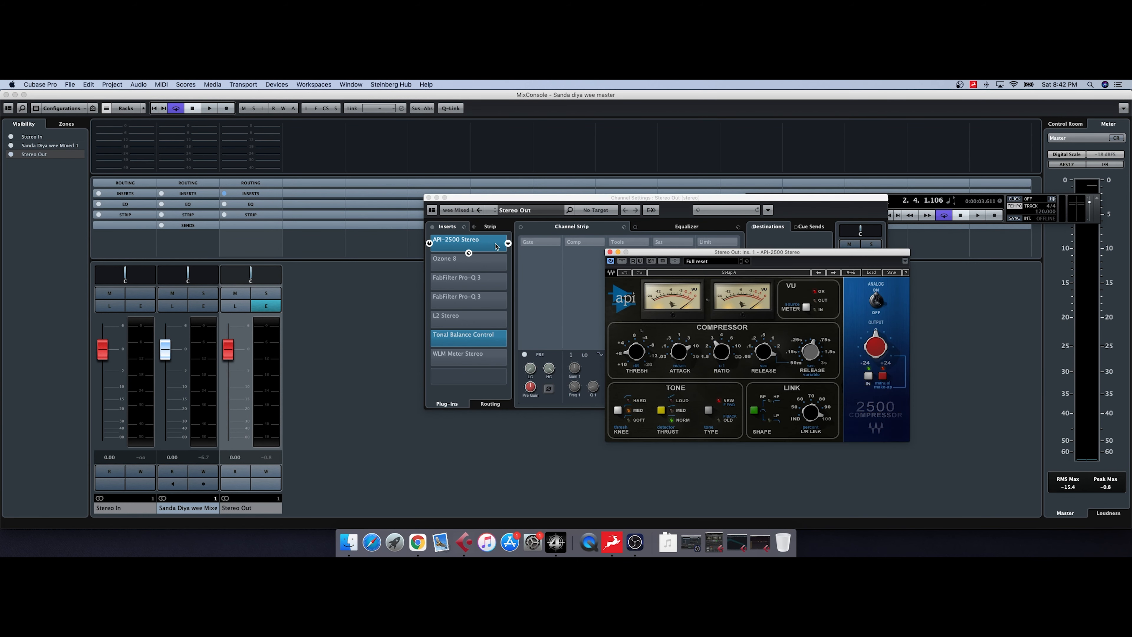
left_click(429, 244)
key("space")
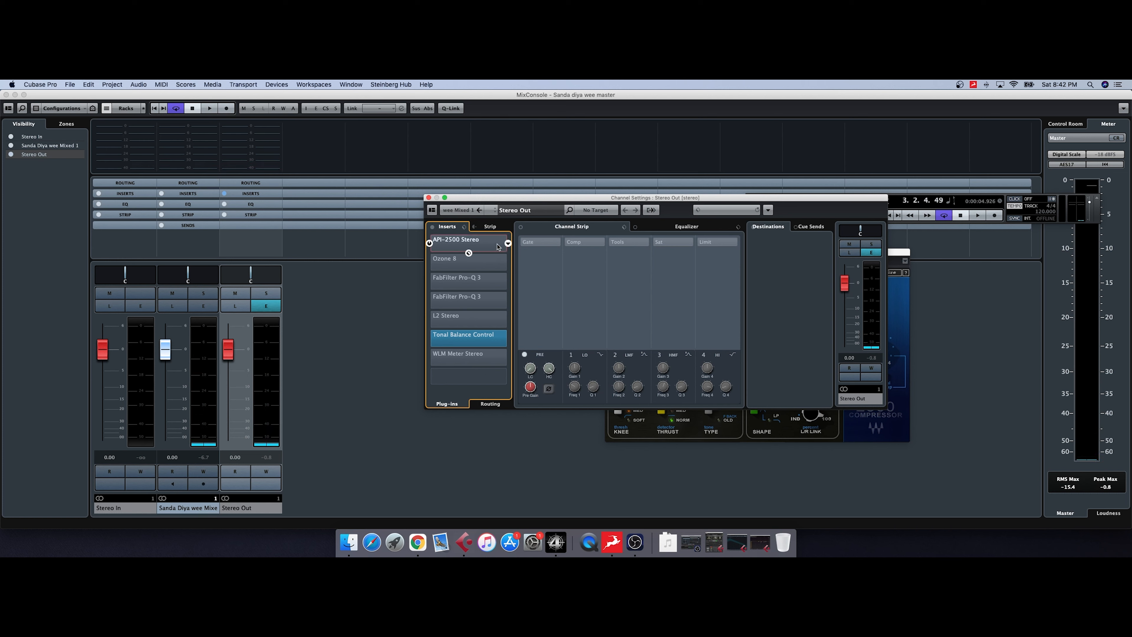
key("space")
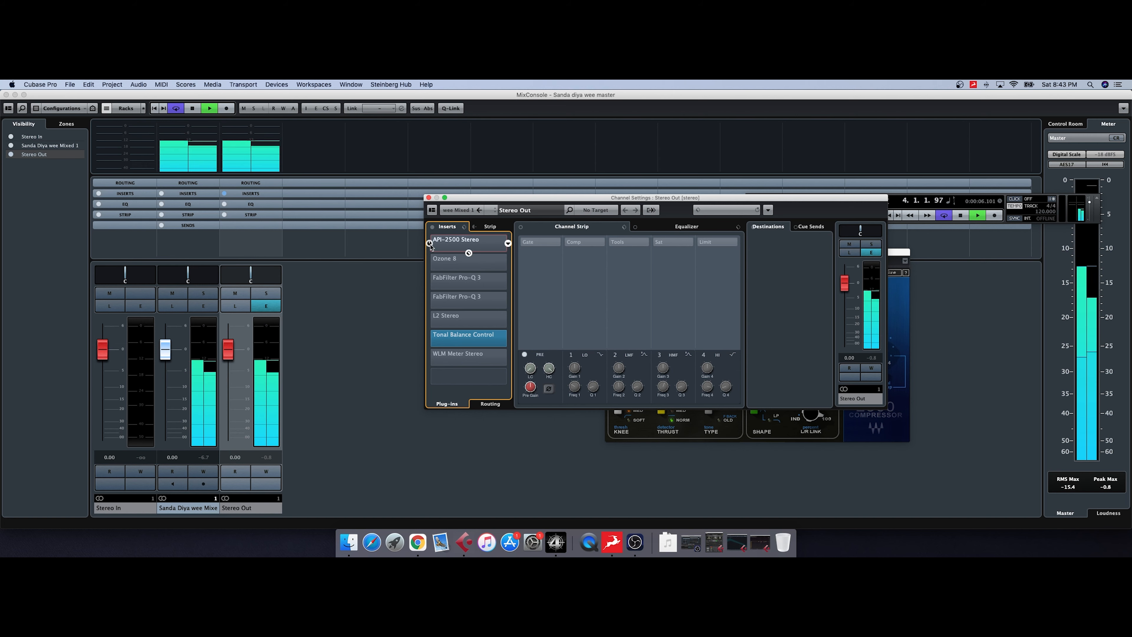
left_click(489, 246)
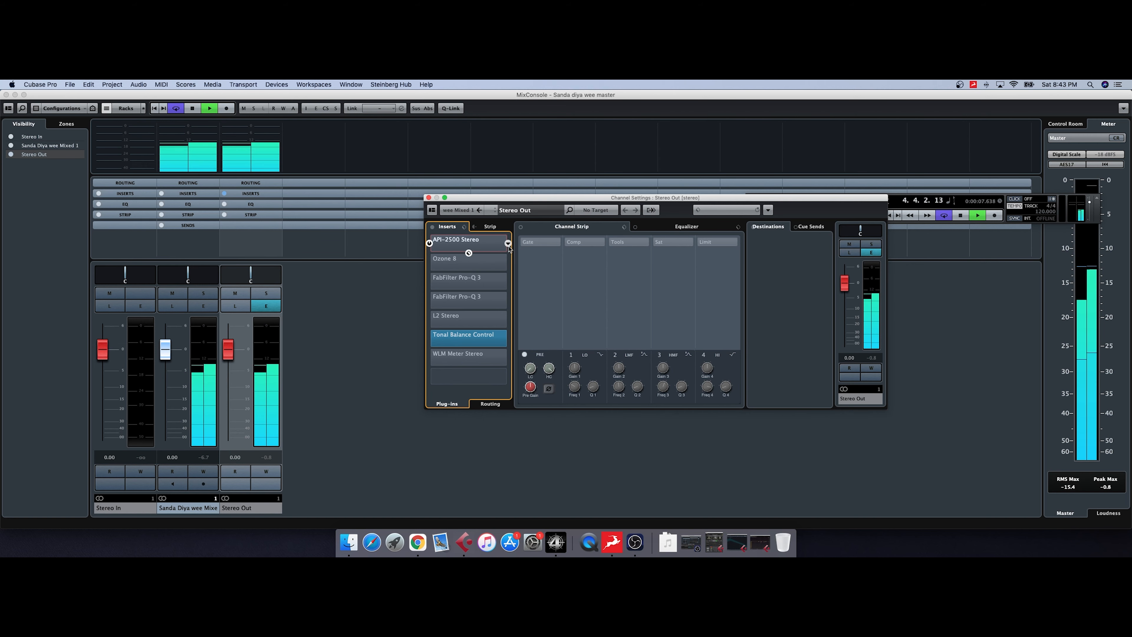
Switch the API-2500 Stereo insert back on and open its editor window
left_click(492, 246)
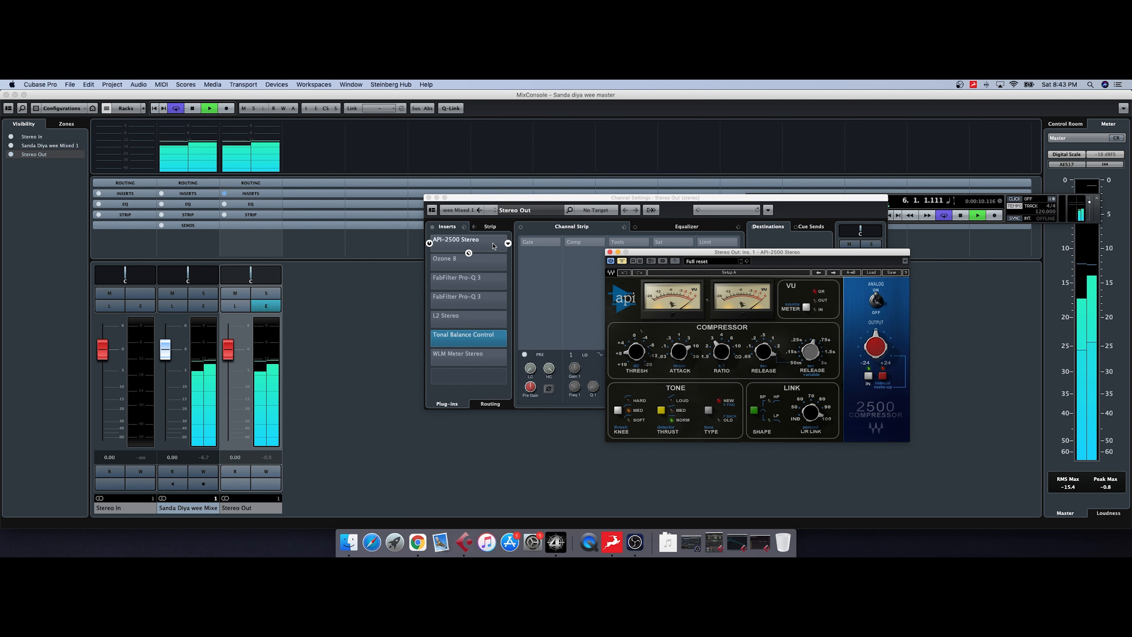
left_click(456, 249)
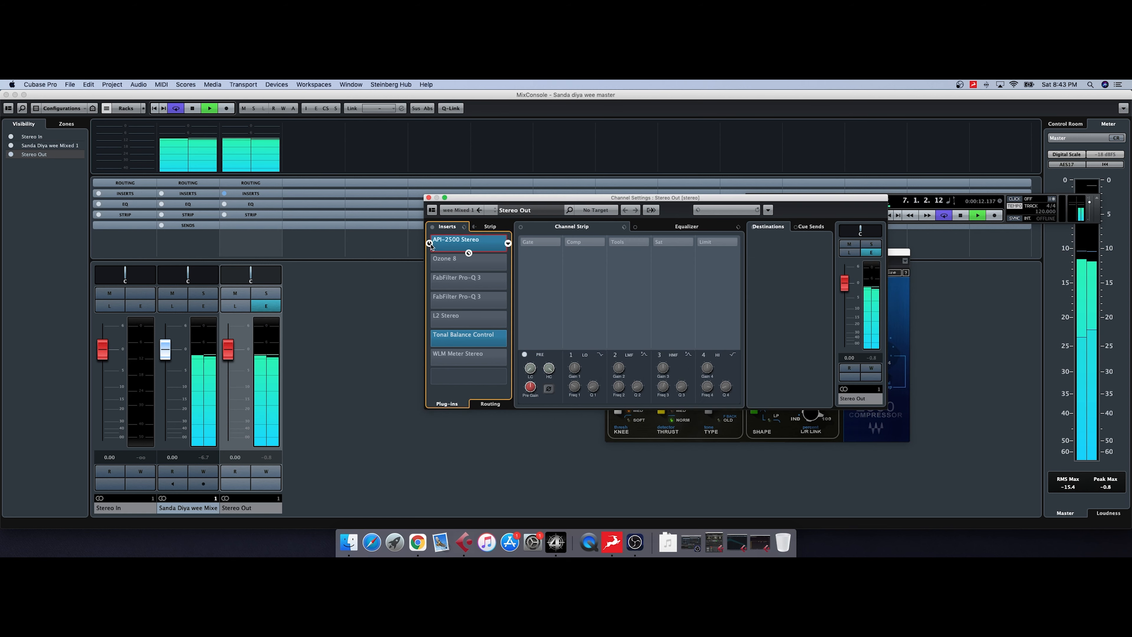
left_click(495, 246)
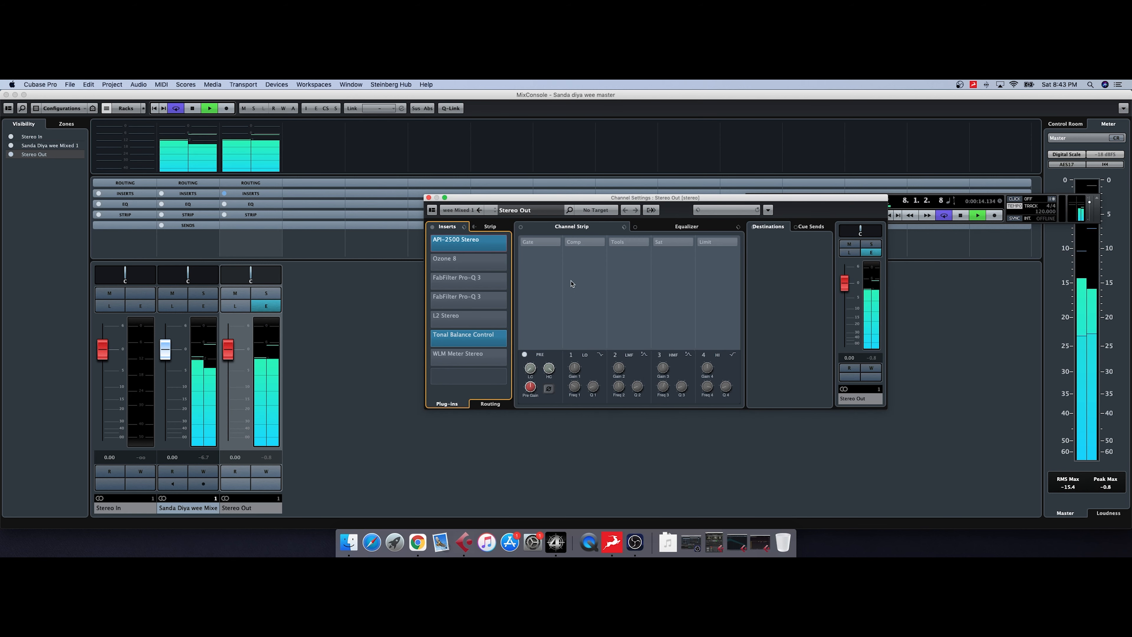
left_click(497, 249)
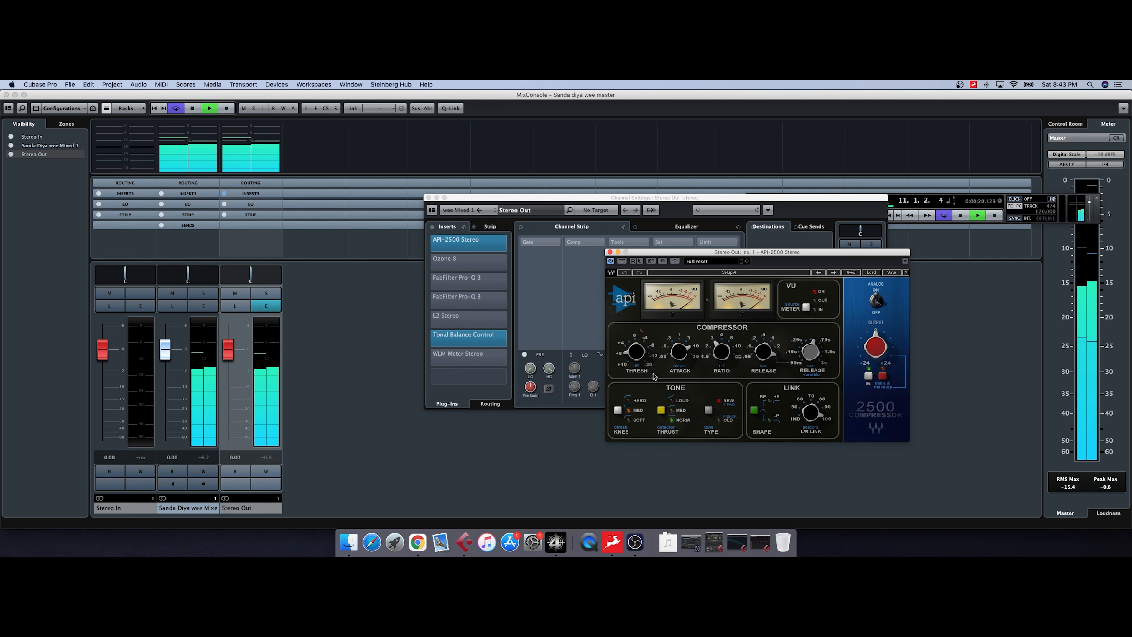
Examine the API-2500's threshold, attack and ratio controls while the mix plays, and stop playback
mouse_move(628, 353)
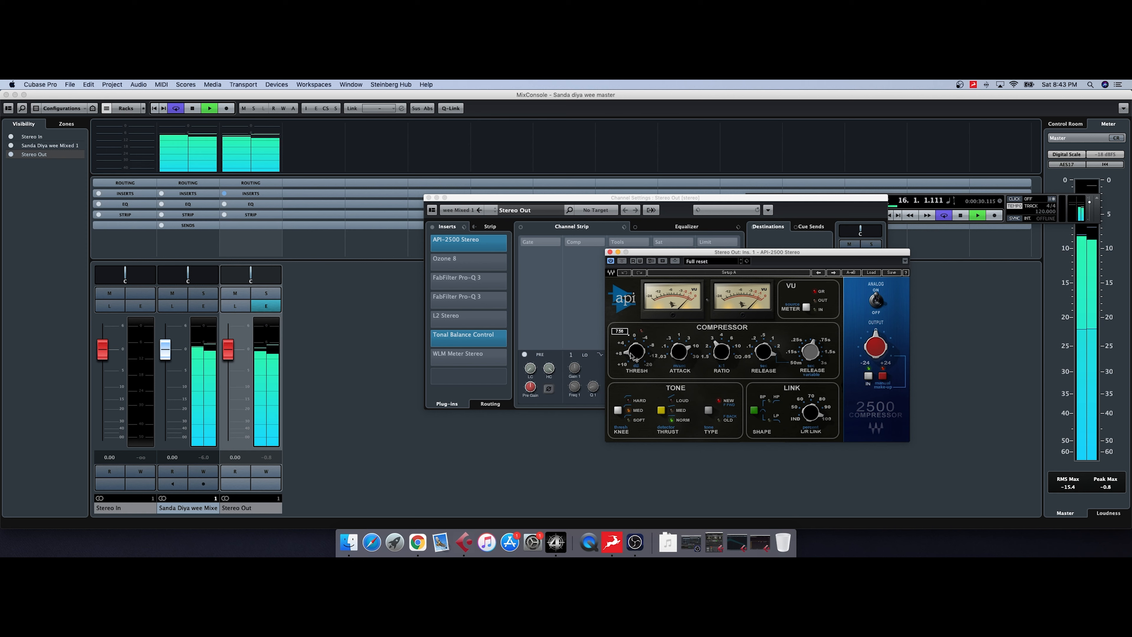
mouse_move(689, 354)
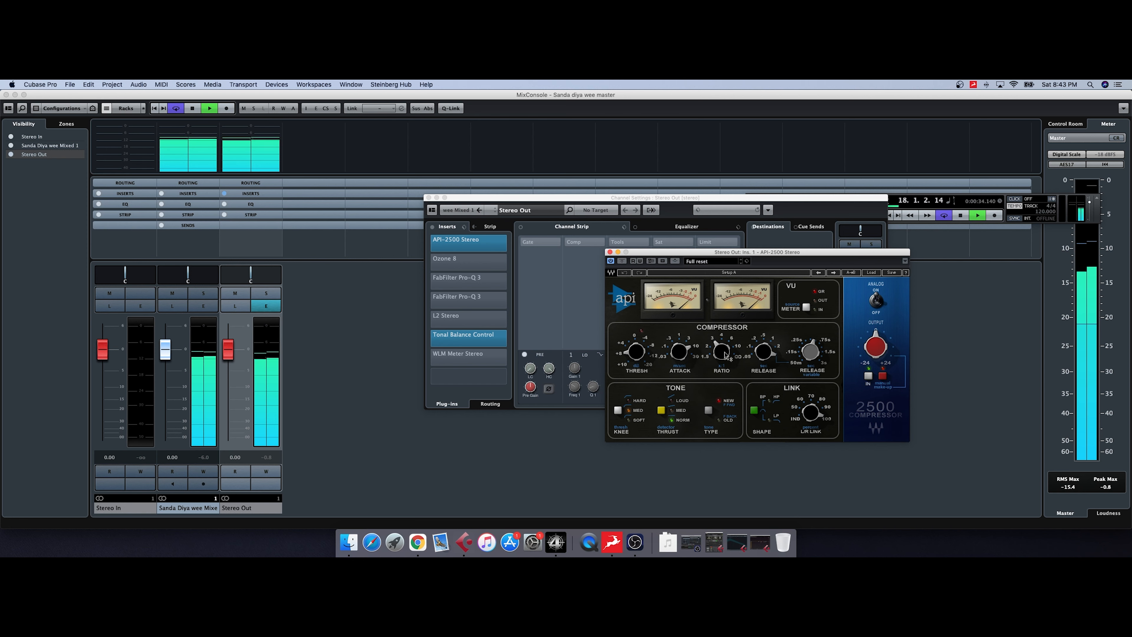
mouse_move(725, 355)
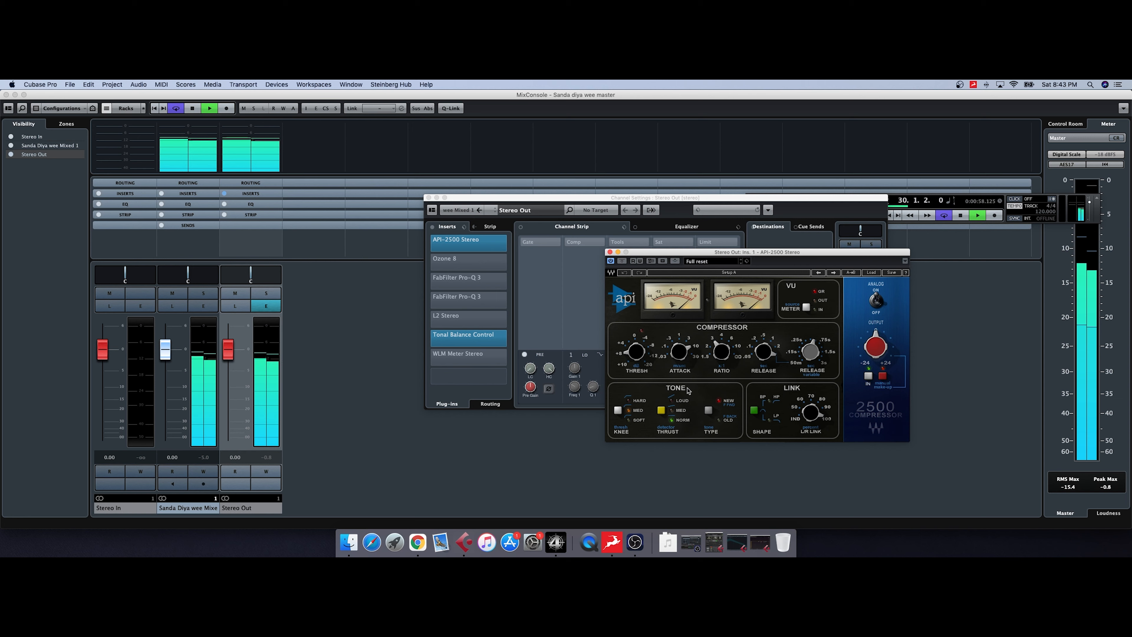
mouse_move(714, 253)
left_mouse_down()
mouse_move(678, 249)
mouse_move(706, 248)
left_mouse_up()
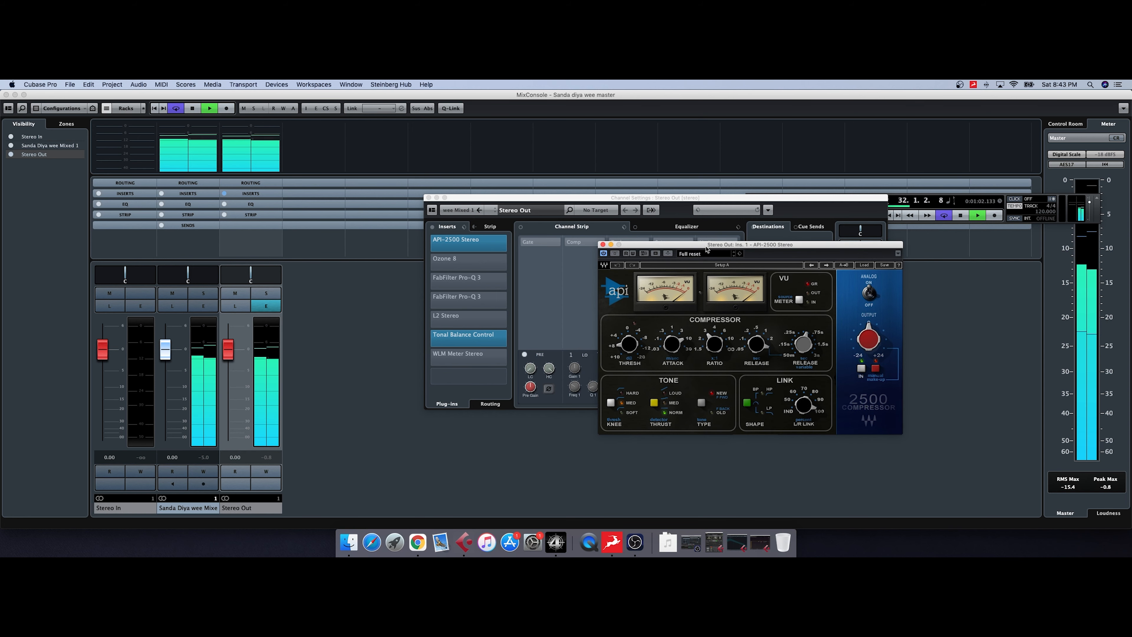
left_click(194, 111)
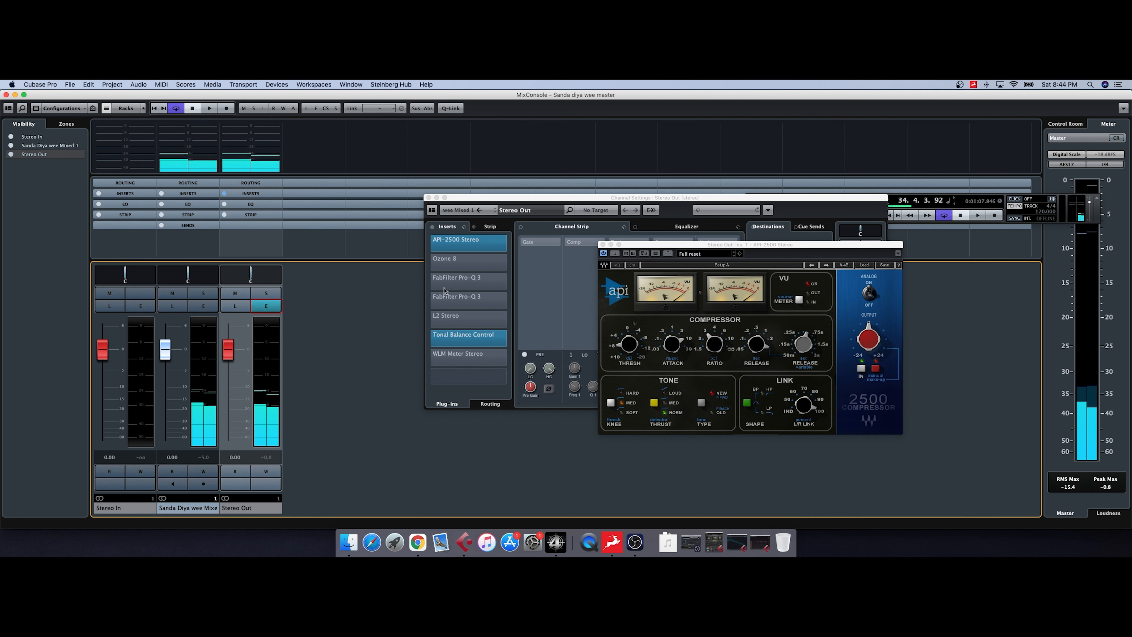
mouse_move(453, 264)
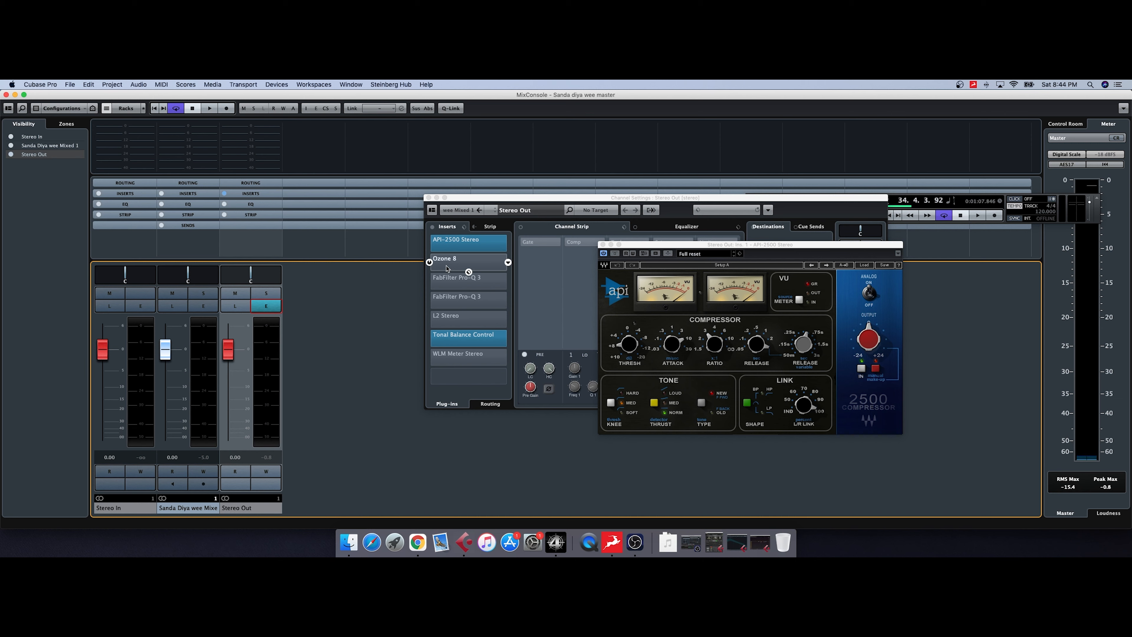
mouse_move(682, 251)
left_mouse_down()
mouse_move(653, 264)
mouse_move(675, 265)
left_mouse_up()
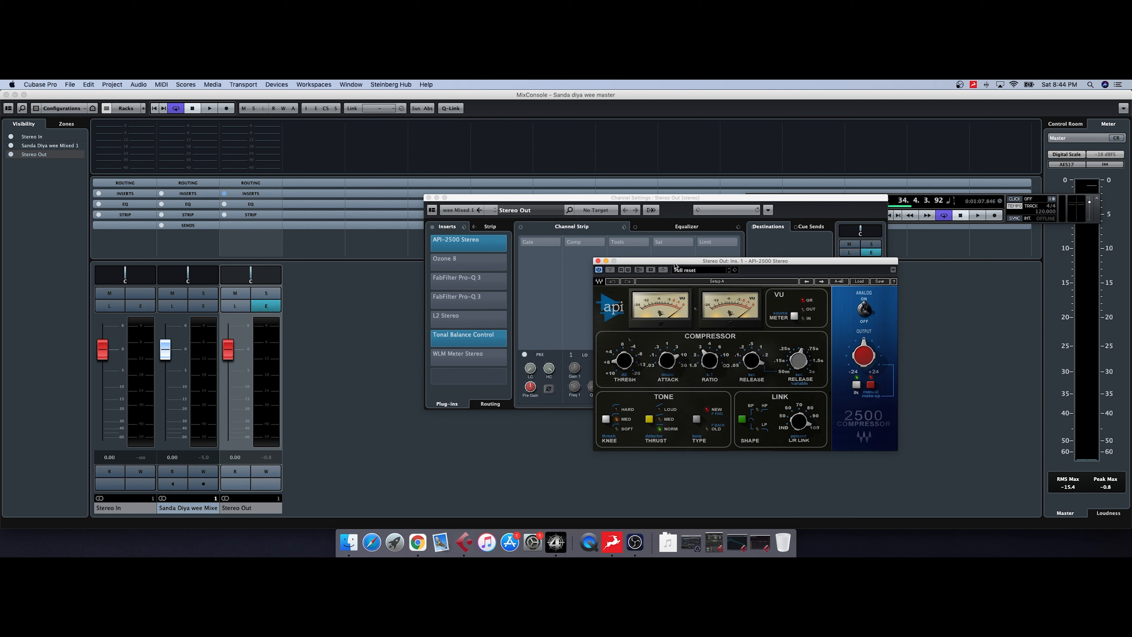
left_click_drag(674, 264, 645, 263)
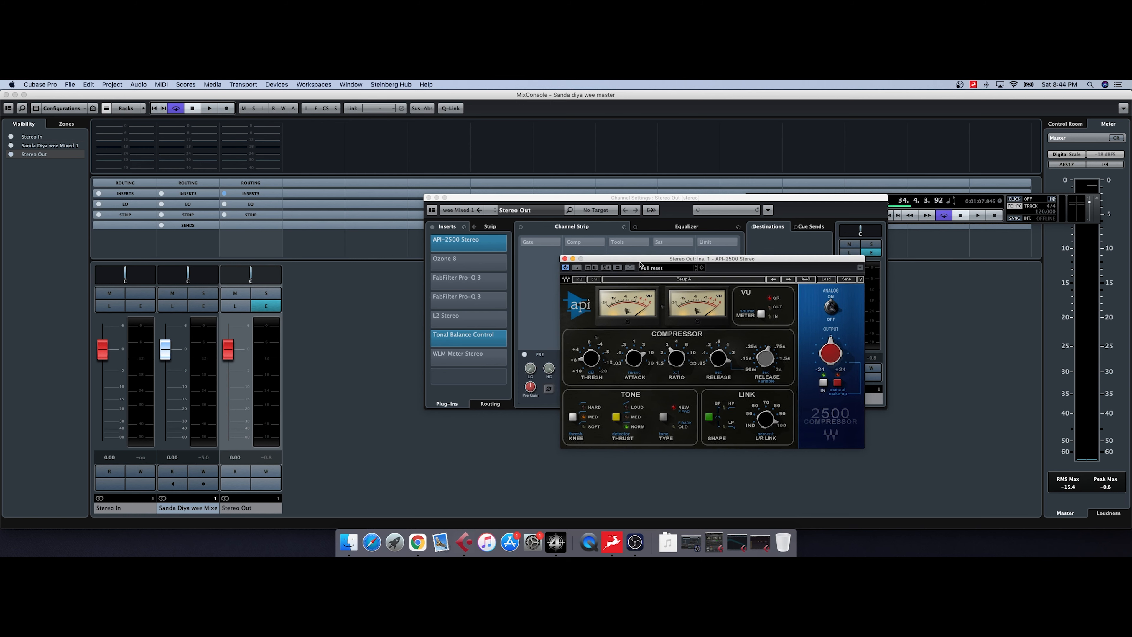
left_click_drag(645, 263, 633, 266)
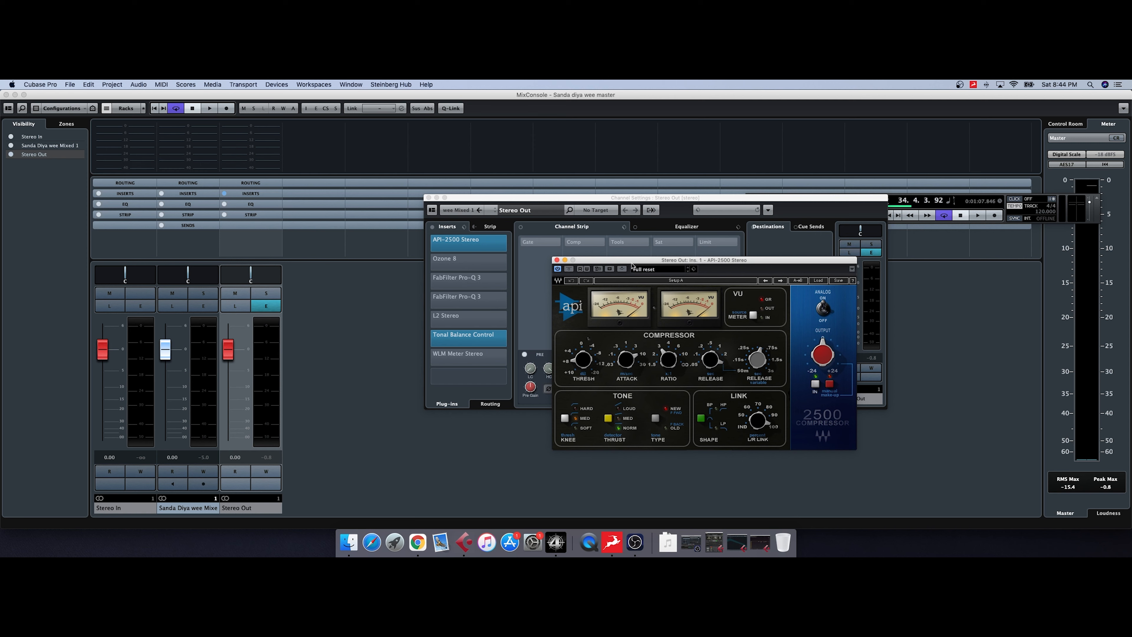
left_click_drag(631, 263, 663, 265)
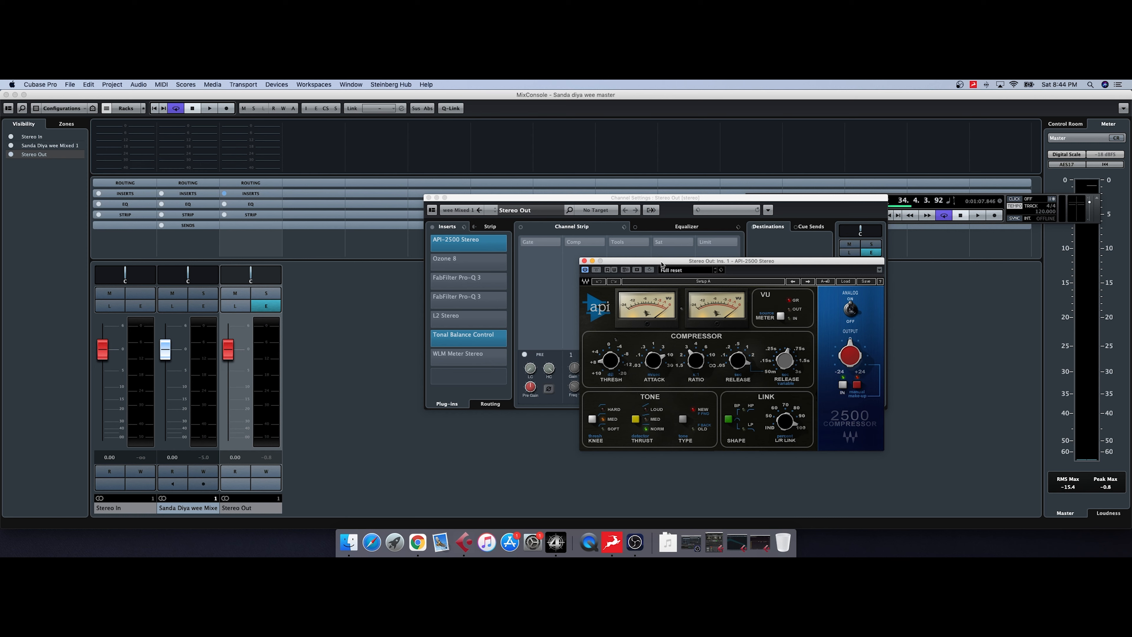
Switch on the first FabFilter Pro-Q 3 insert and open its editor to inspect the cut bands
mouse_move(444, 289)
left_click(428, 282)
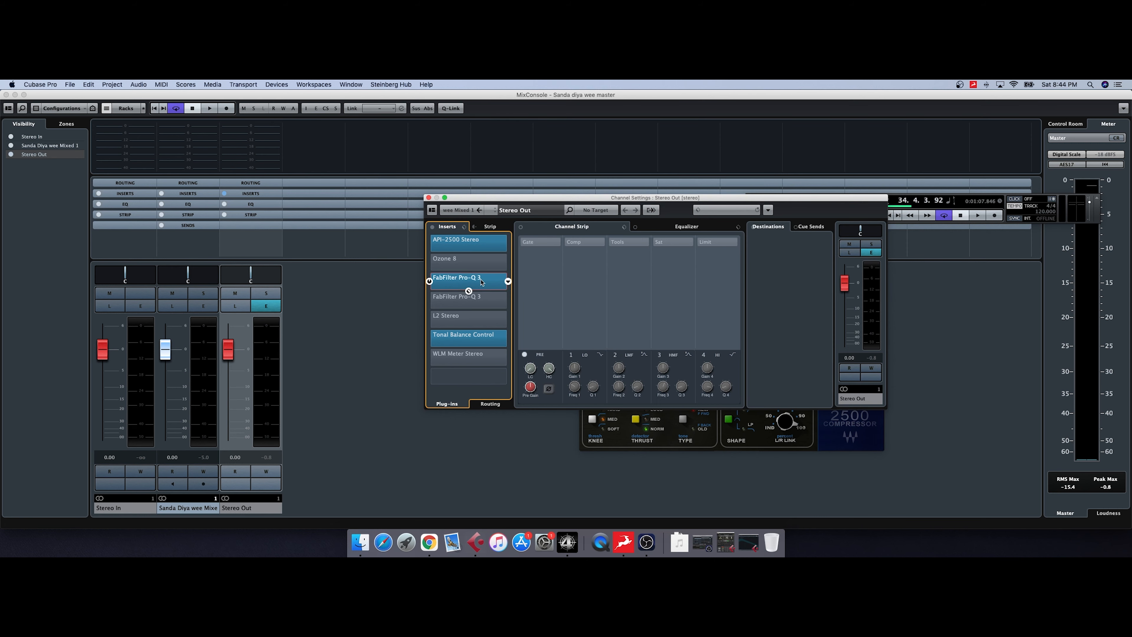
left_click(481, 282)
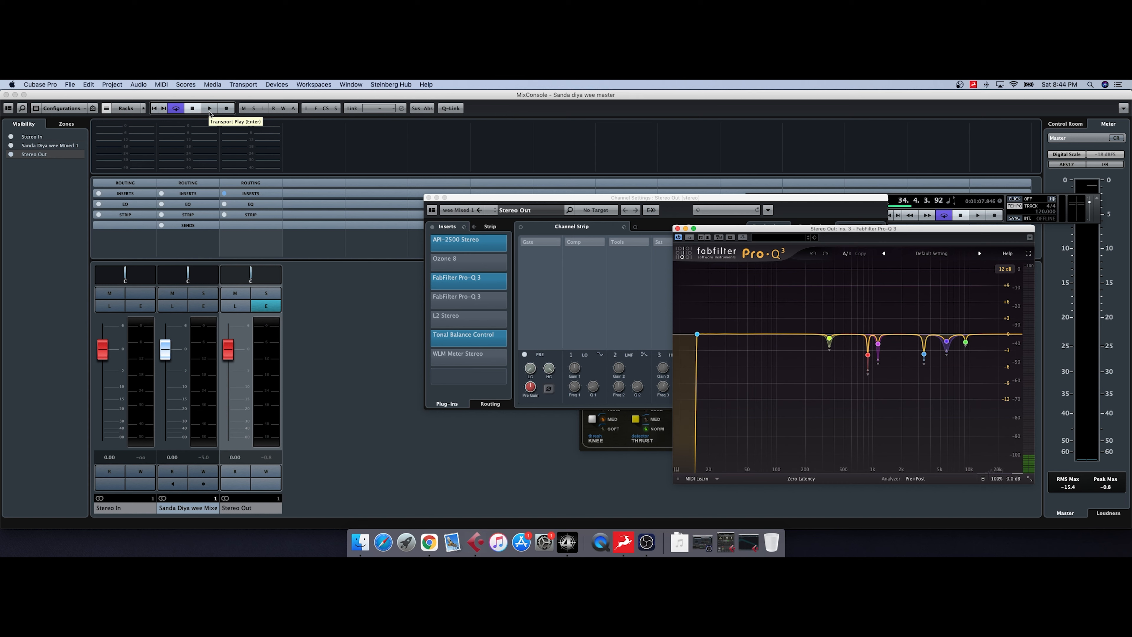
mouse_move(835, 350)
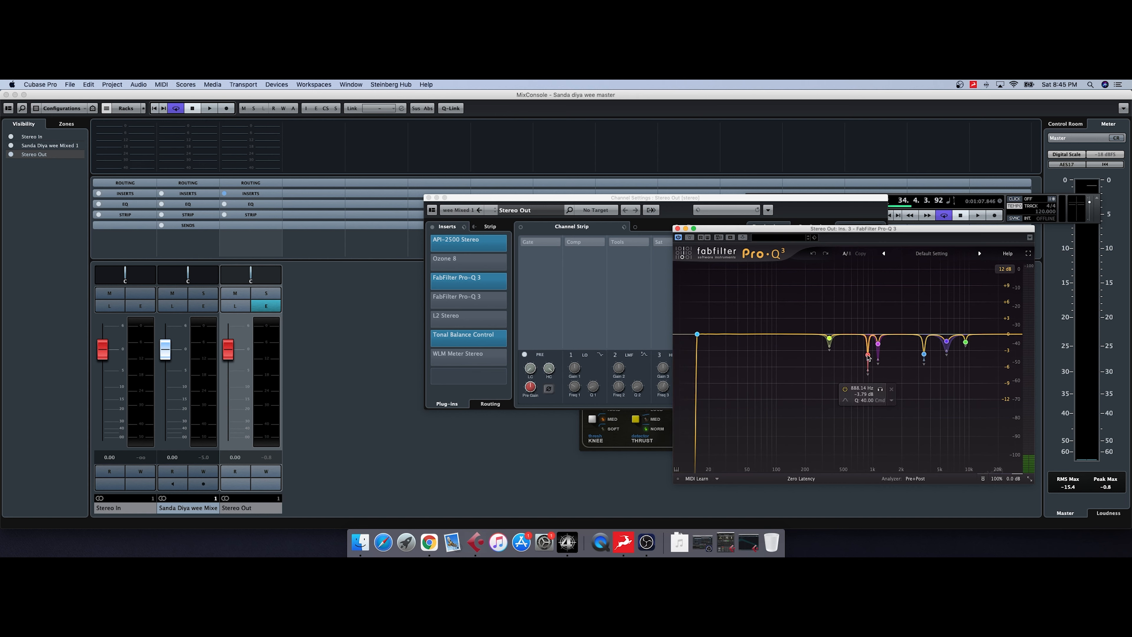
mouse_move(913, 355)
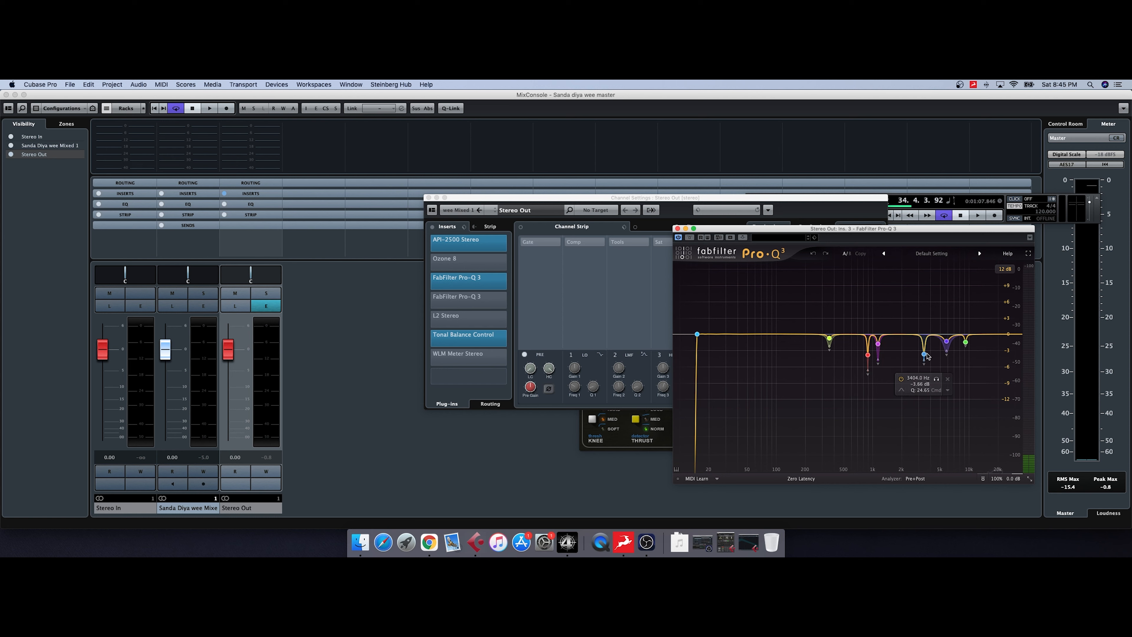
mouse_move(780, 337)
Start playback and audition the Pro-Q 3 cuts near 354 Hz and 888 Hz in solo, one after the other
left_click(212, 109)
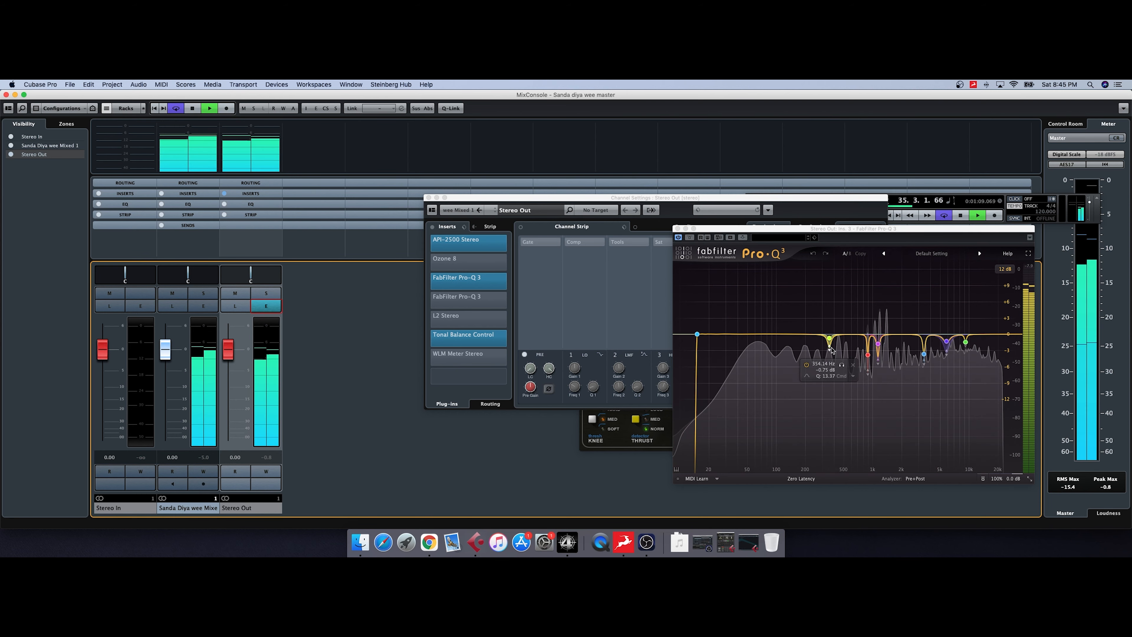
mouse_move(943, 349)
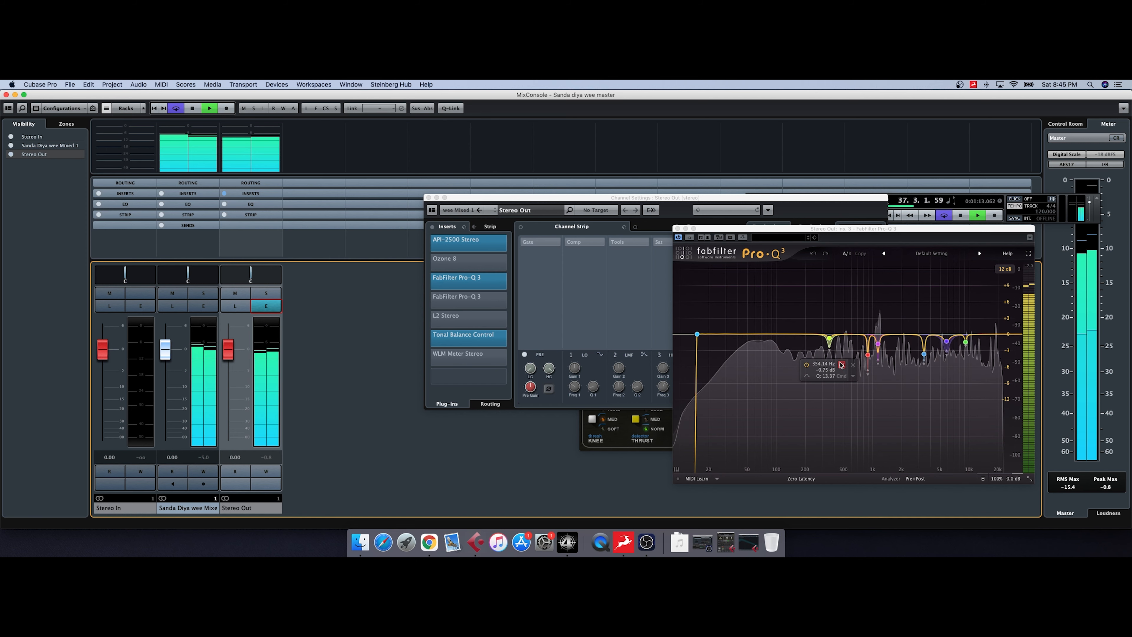
left_click(841, 364)
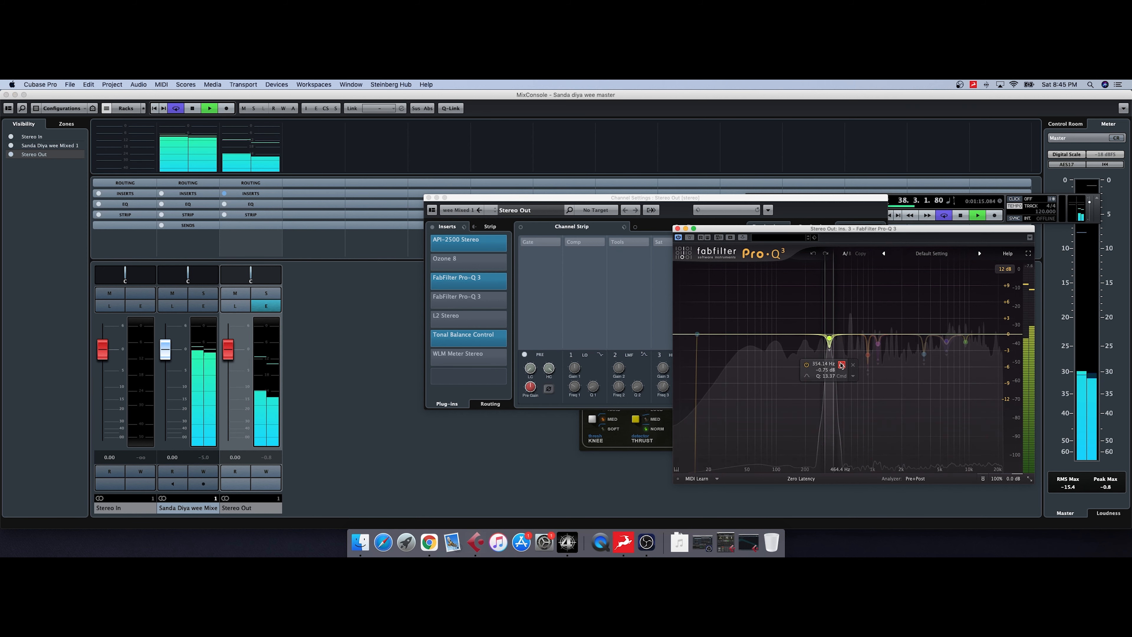
left_click(841, 365)
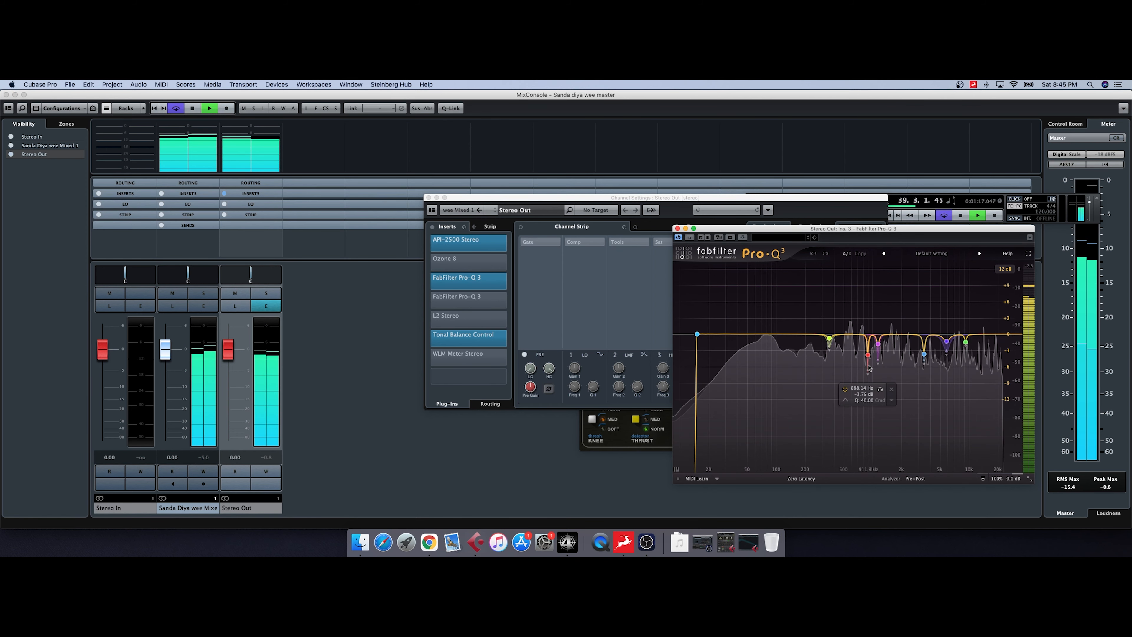
left_click(880, 388)
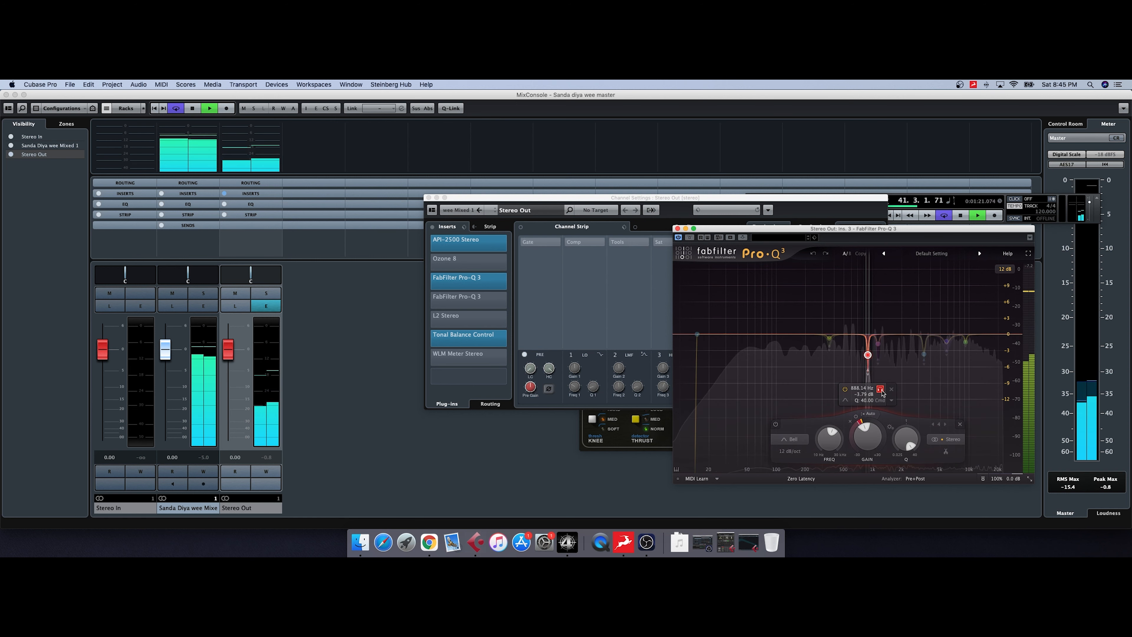
left_click(882, 391)
Audition the Pro-Q 3 cuts near 1130 Hz and 3404 Hz in solo, releasing each solo again
left_click(877, 344)
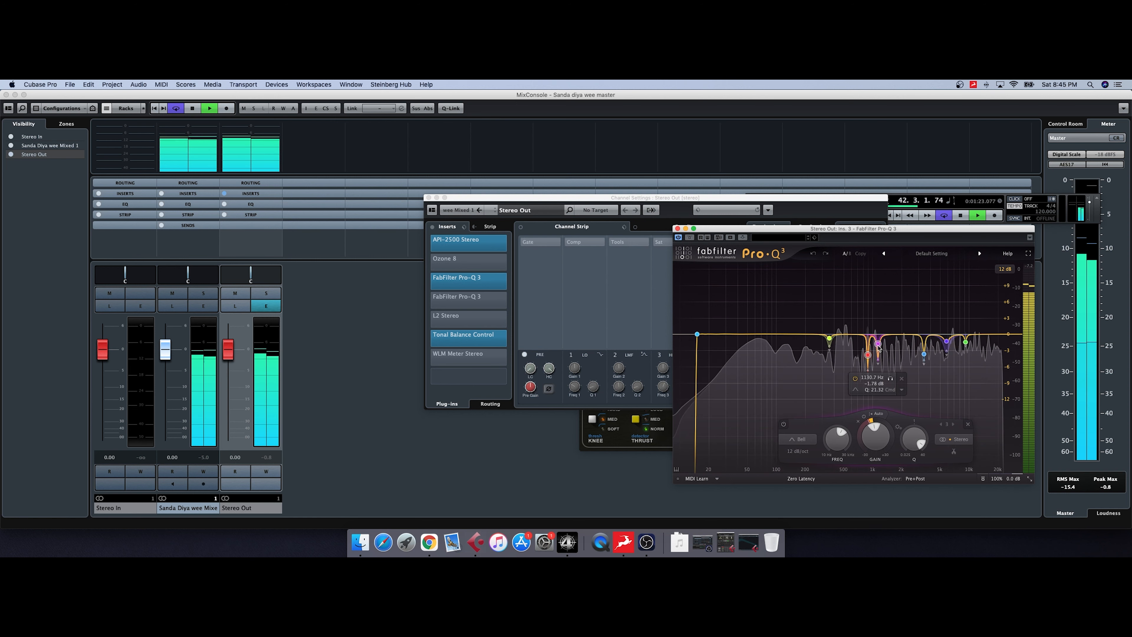
left_click(890, 380)
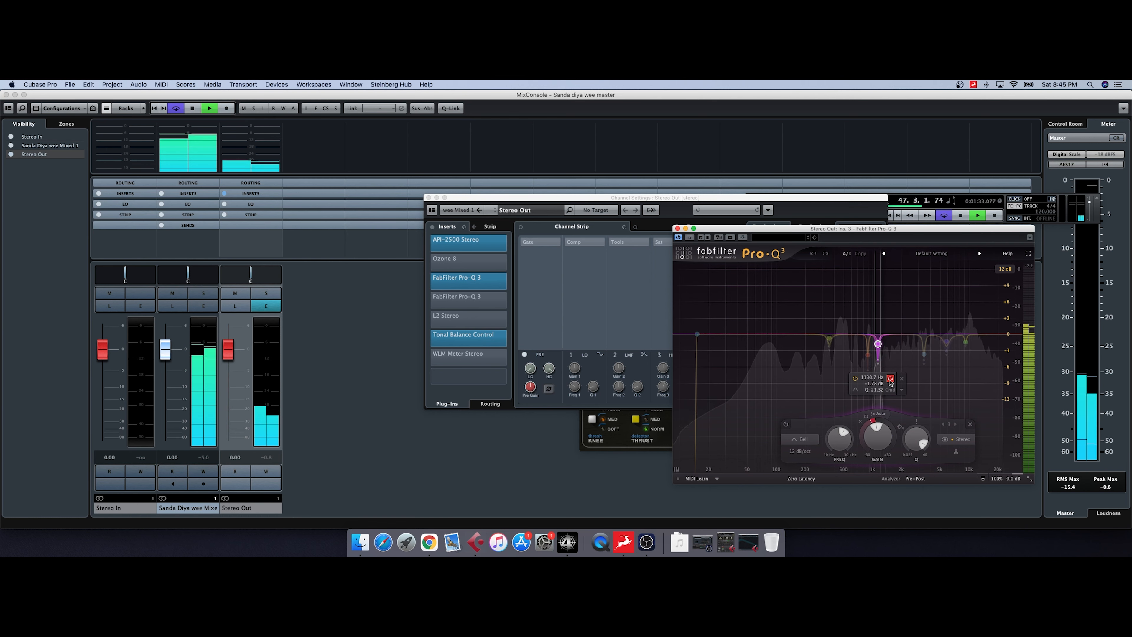
left_click(890, 380)
left_click(935, 379)
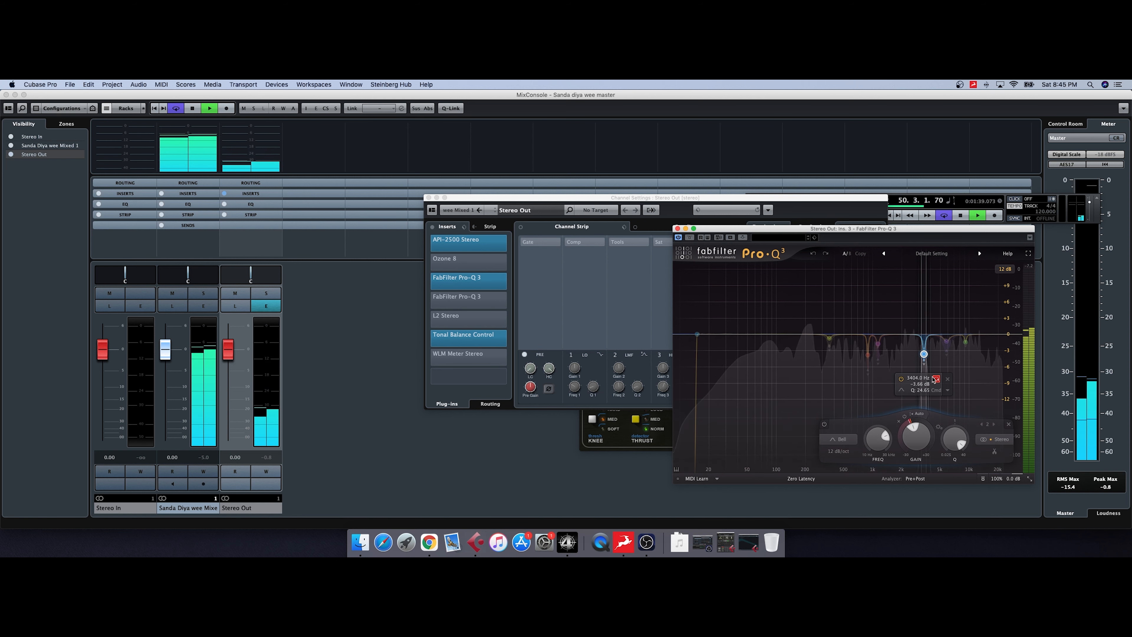
left_click(935, 379)
Audition the two highest Pro-Q 3 cuts, near 5827 Hz and 9185 Hz, in solo and release each solo
left_click(959, 369)
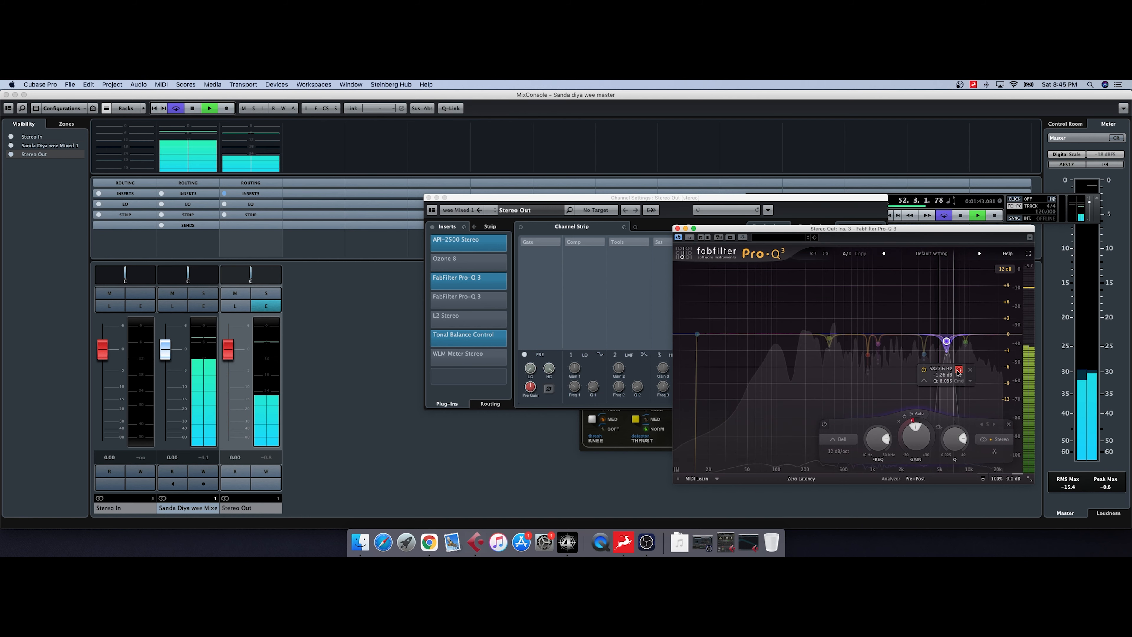
left_click(959, 370)
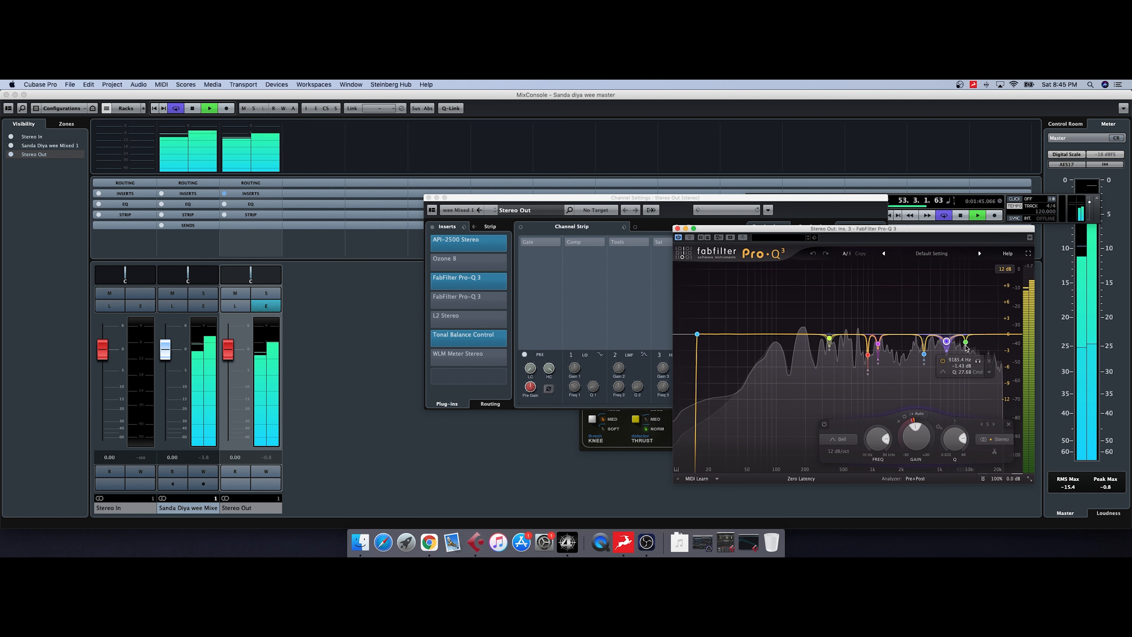
left_click(977, 361)
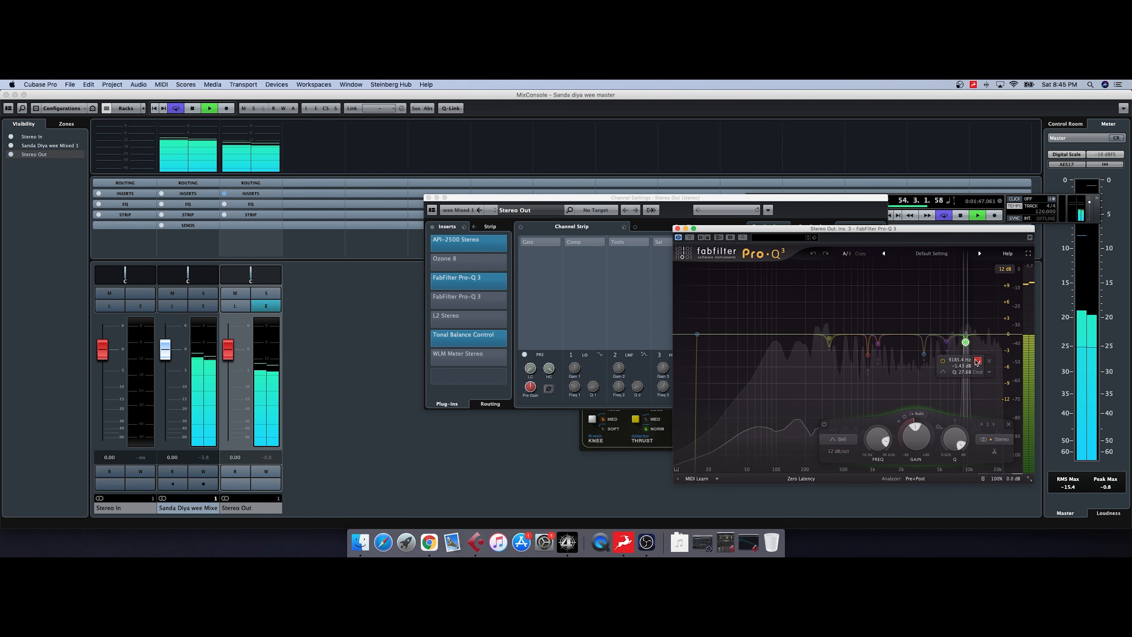
left_click(977, 361)
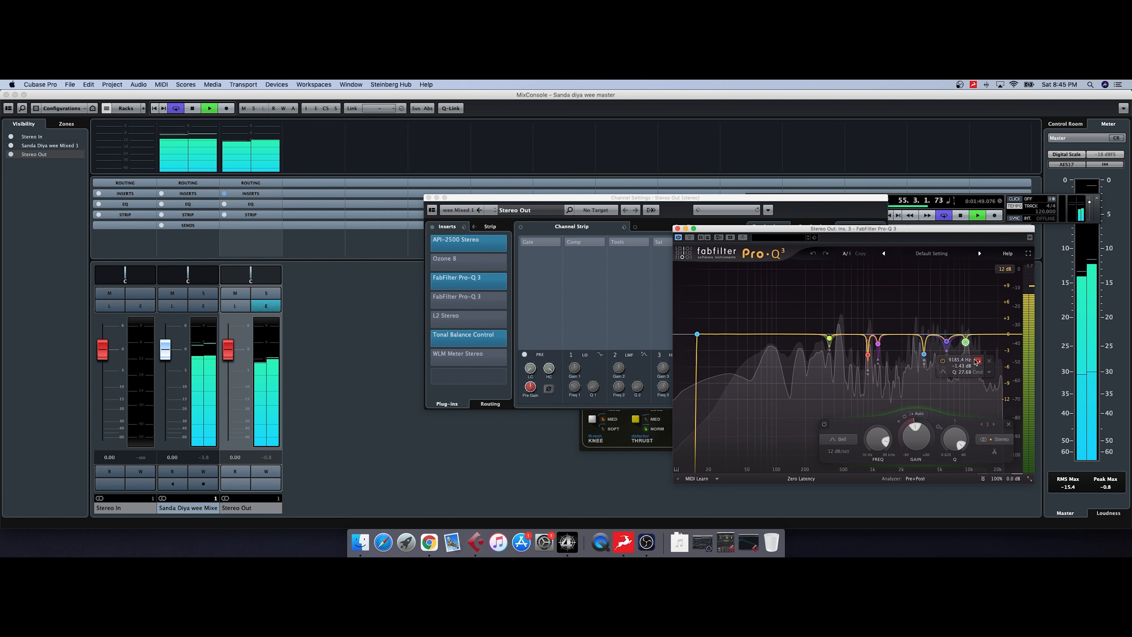
Close the Pro-Q 3 editor, stop playback and move the Stereo Out channel settings clear of the transport panel
left_click(676, 228)
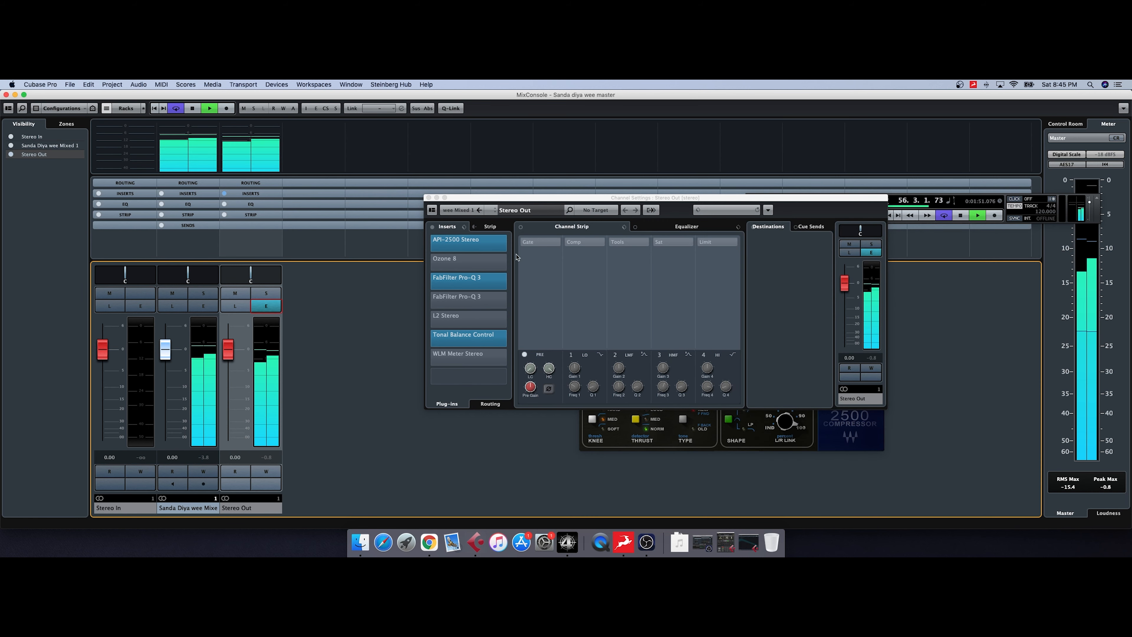
left_click_drag(721, 200, 552, 230)
key("space")
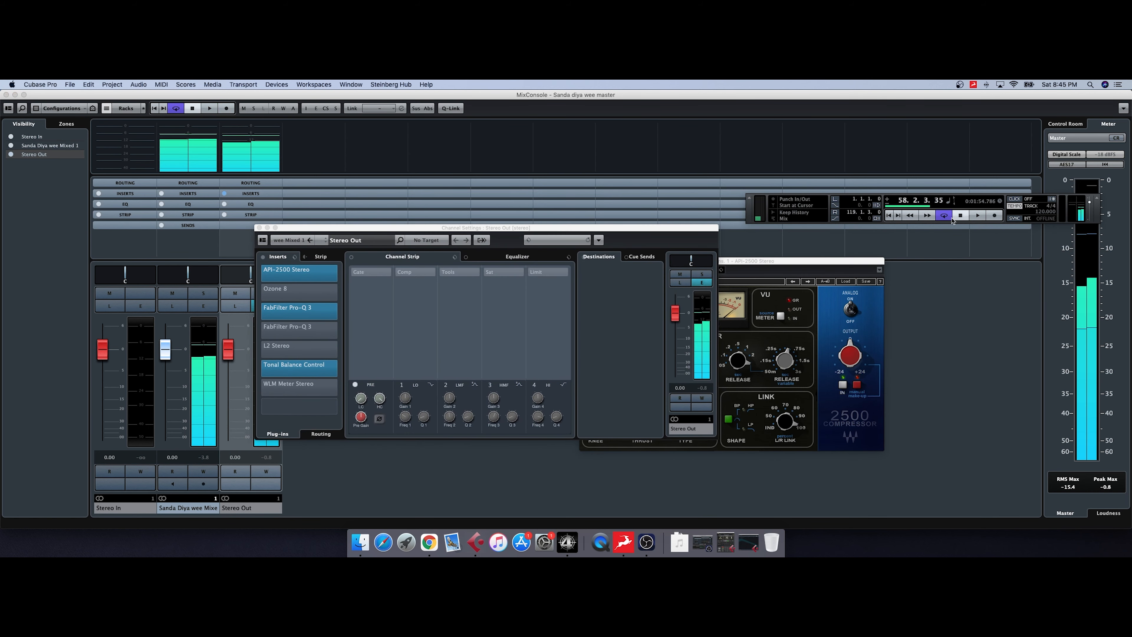
left_click_drag(477, 229, 523, 227)
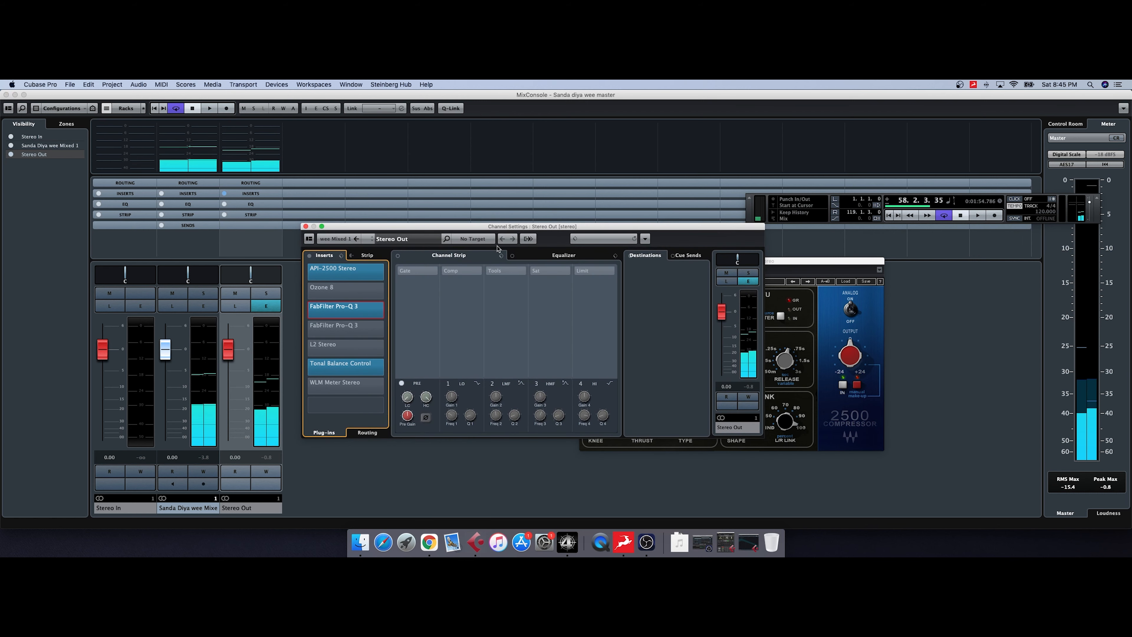
Switch on the second FabFilter Pro-Q 3 insert of the Stereo Out channel
mouse_move(308, 330)
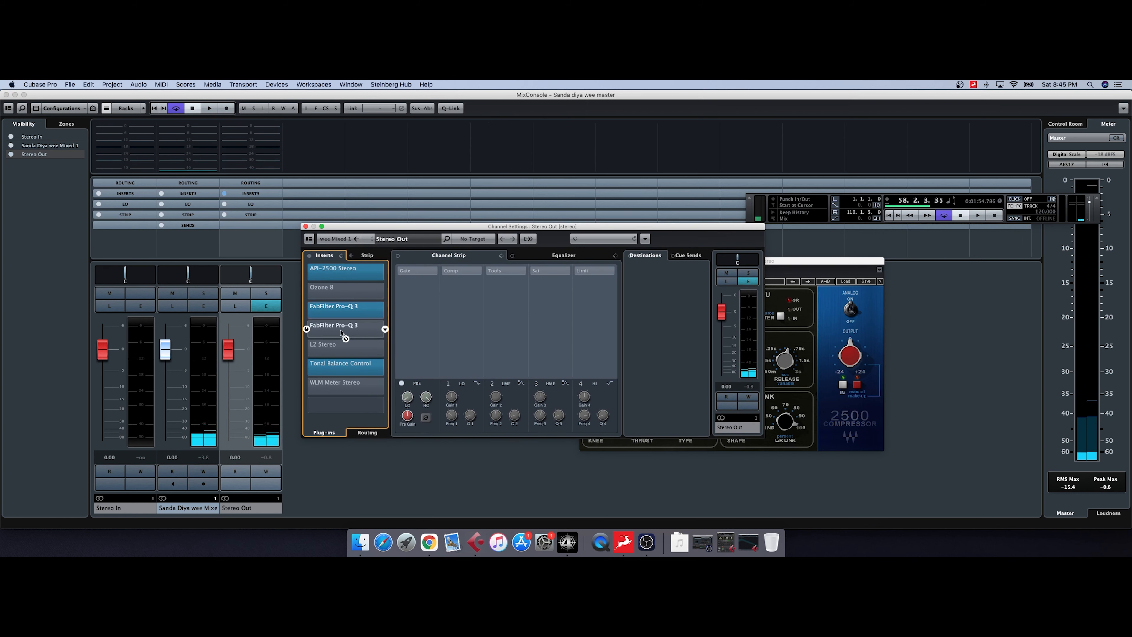
left_click(306, 329)
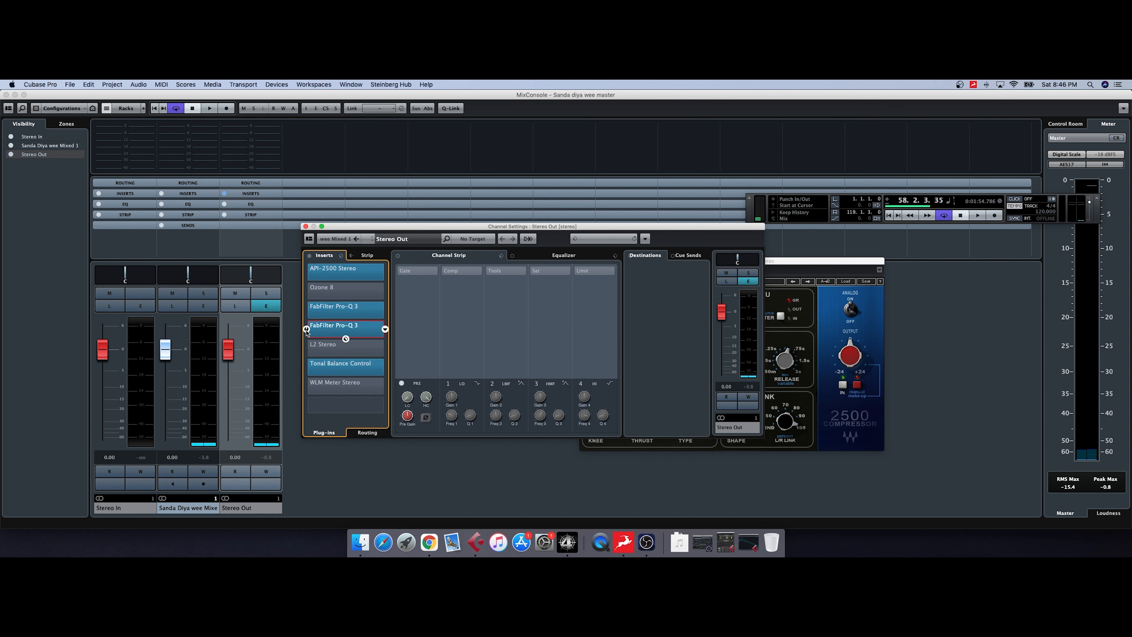
Open the second Pro-Q 3 editor, select the low cut band and examine its stereo placement options, keeping Side
left_click(342, 328)
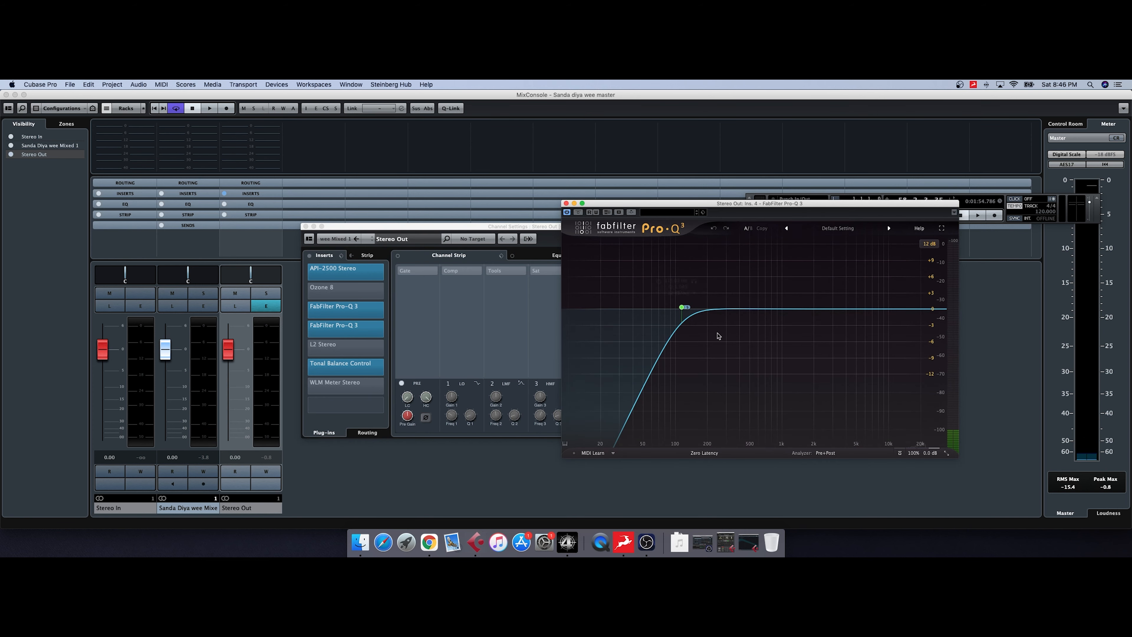
left_click(689, 308)
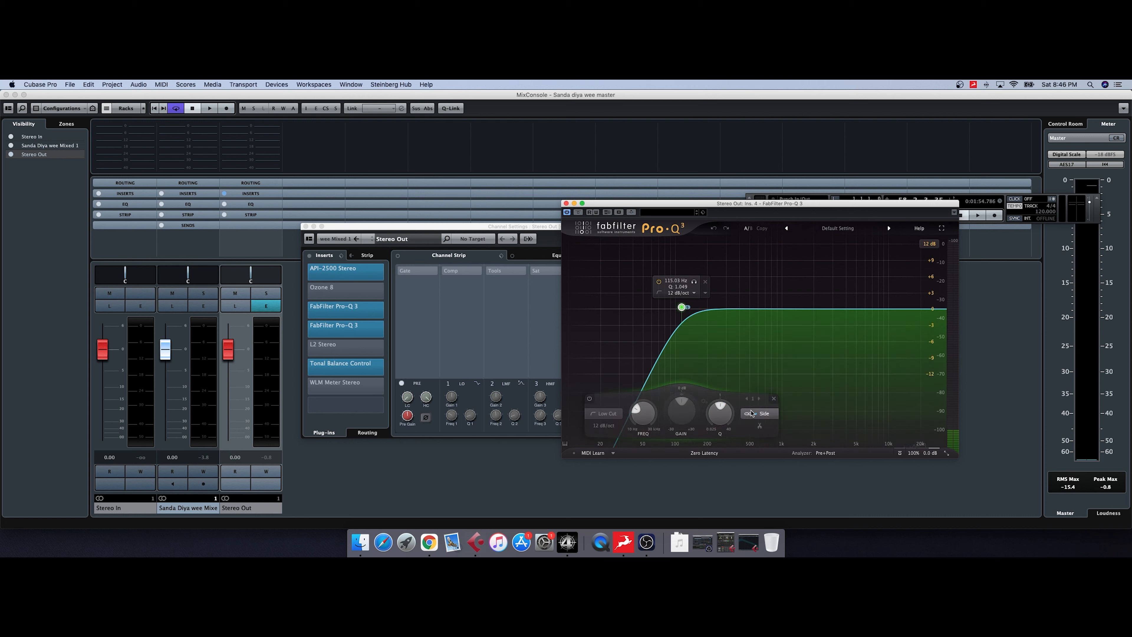
mouse_move(760, 419)
left_click(765, 410)
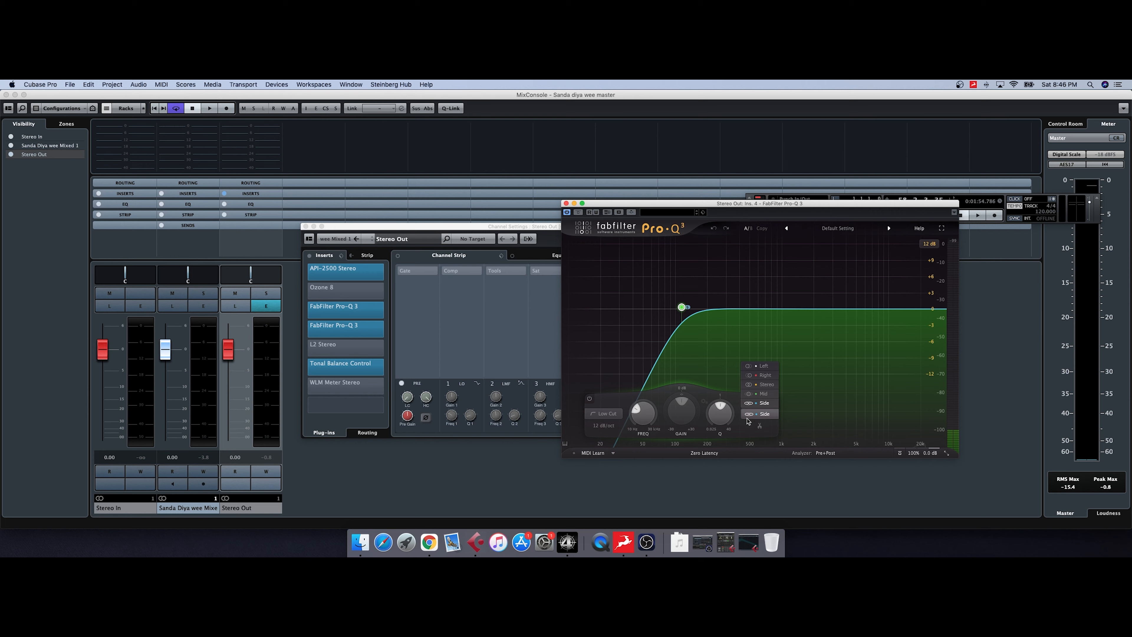
left_click(790, 433)
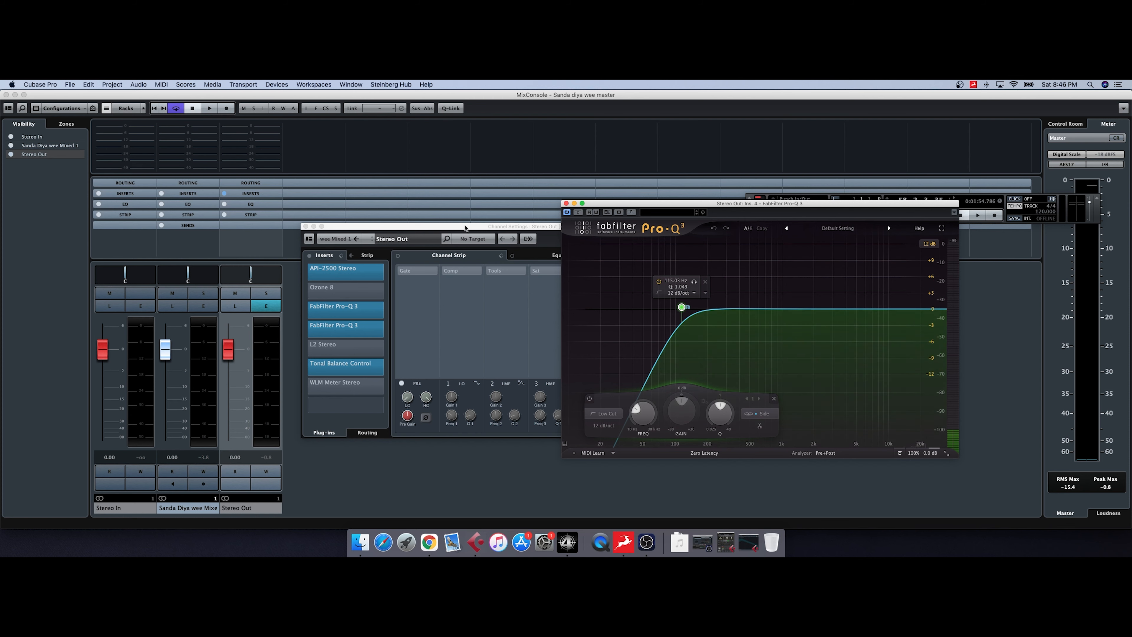
left_click(495, 230)
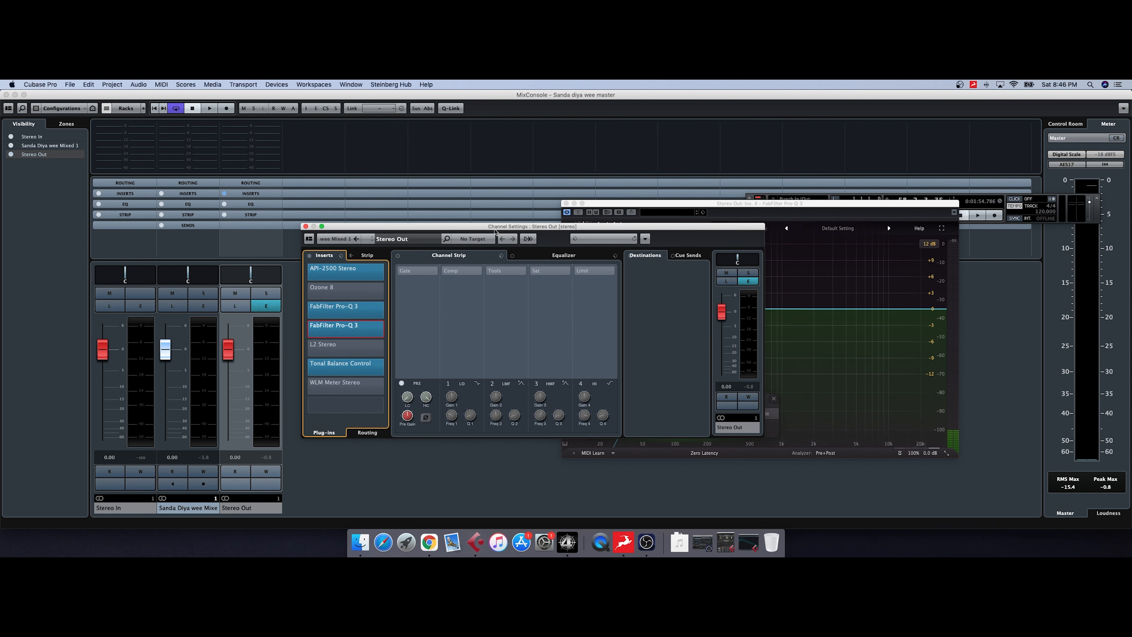
left_click(728, 218)
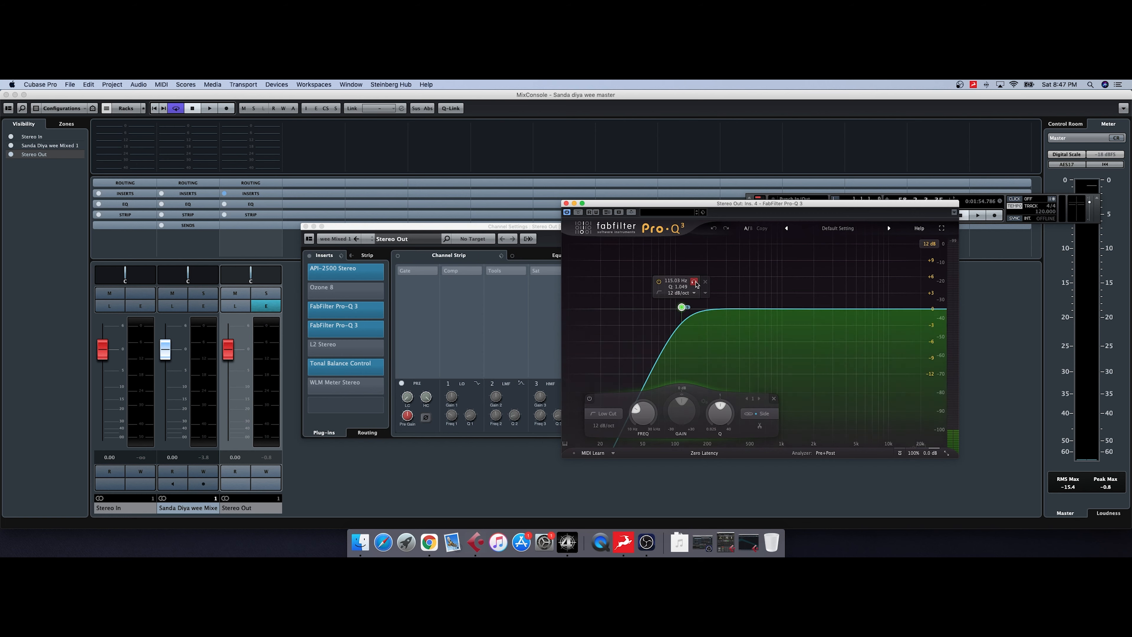
Start playback and audition the Pro-Q 3 low cut band in solo, releasing the solo again
left_click(210, 108)
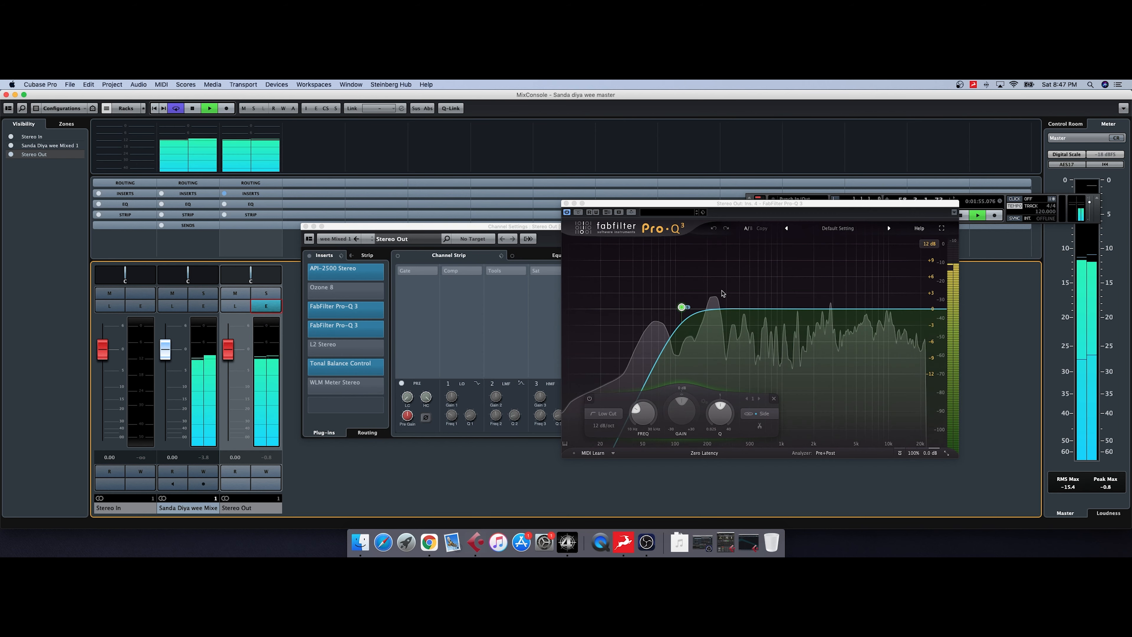
left_click(694, 282)
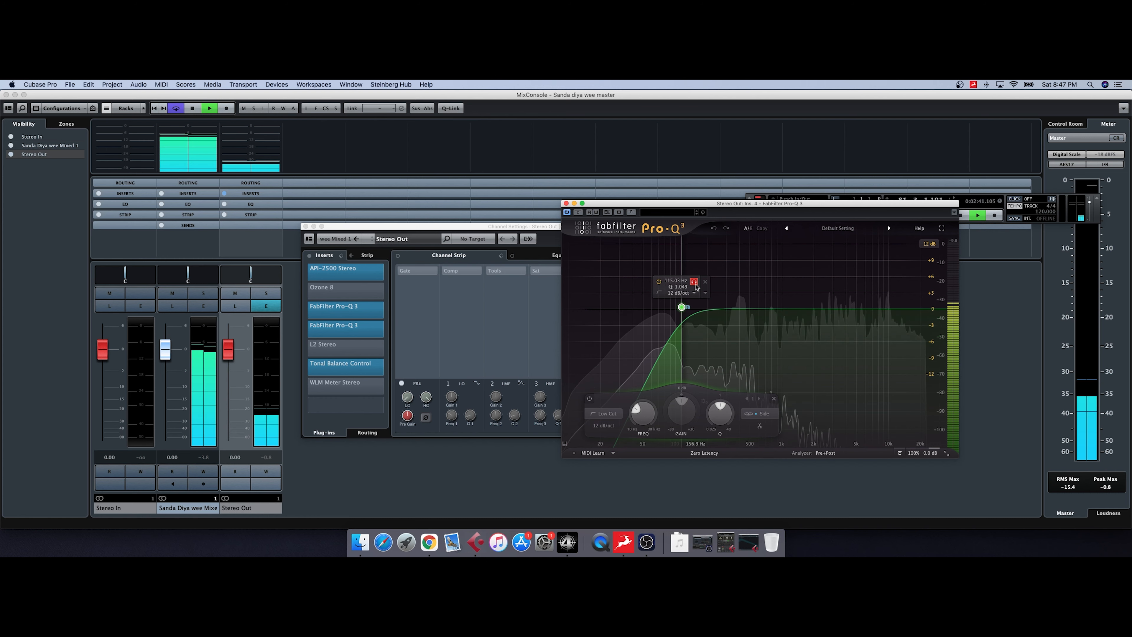
left_click(694, 282)
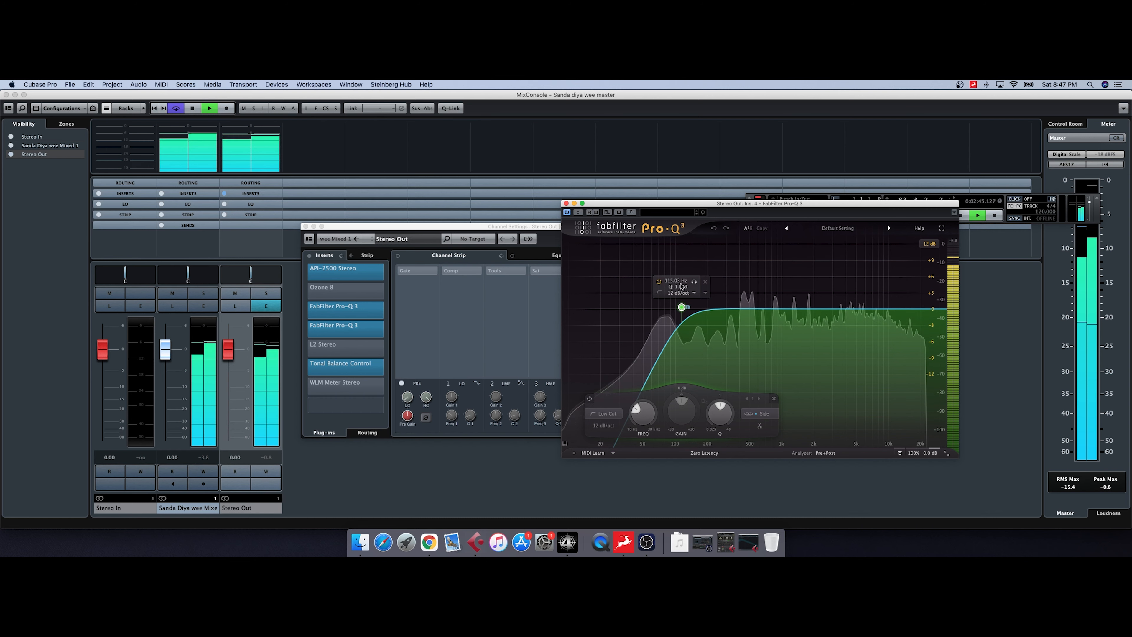
left_click_drag(693, 284, 697, 312)
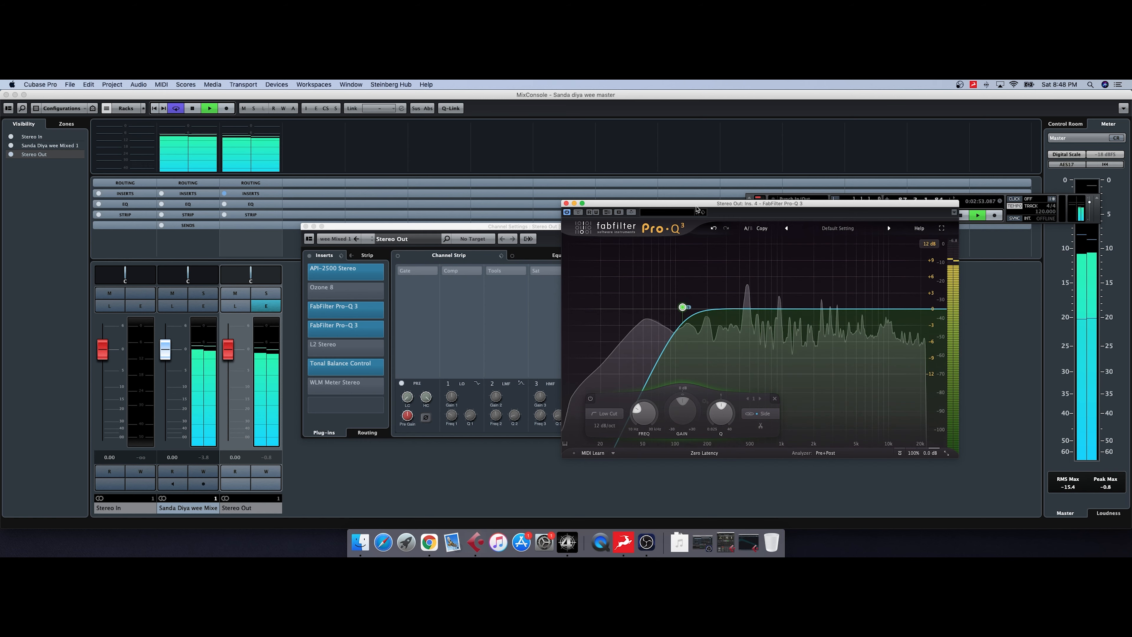
Move the Pro-Q 3 editor clear of the transport panel, stop playback and close the editor
left_click_drag(575, 204, 543, 221)
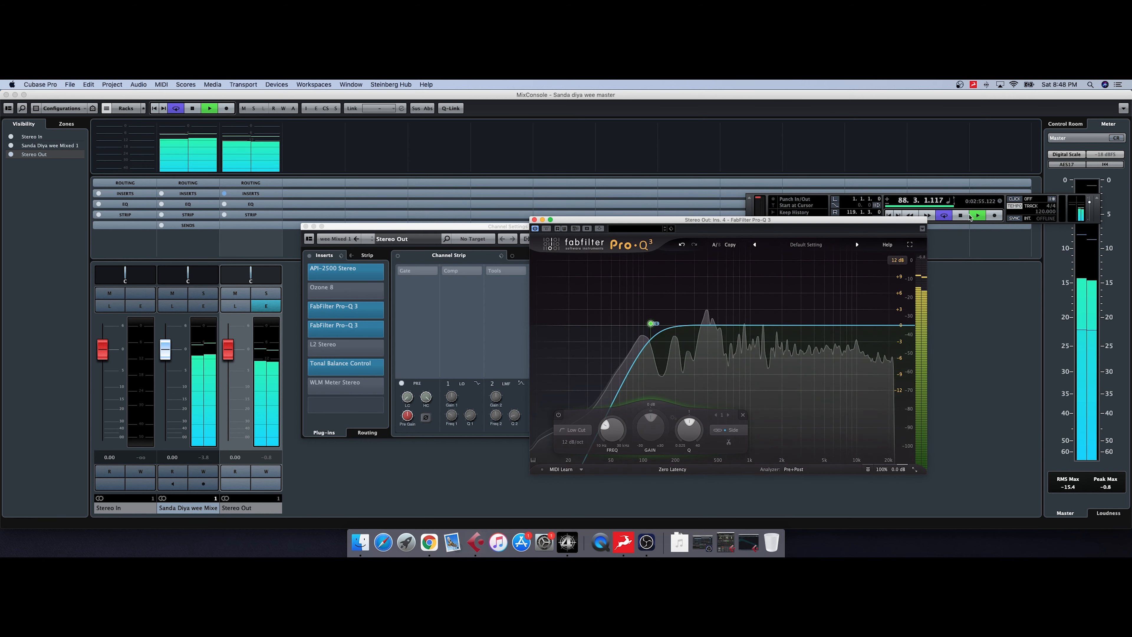
left_click(928, 220)
key("space")
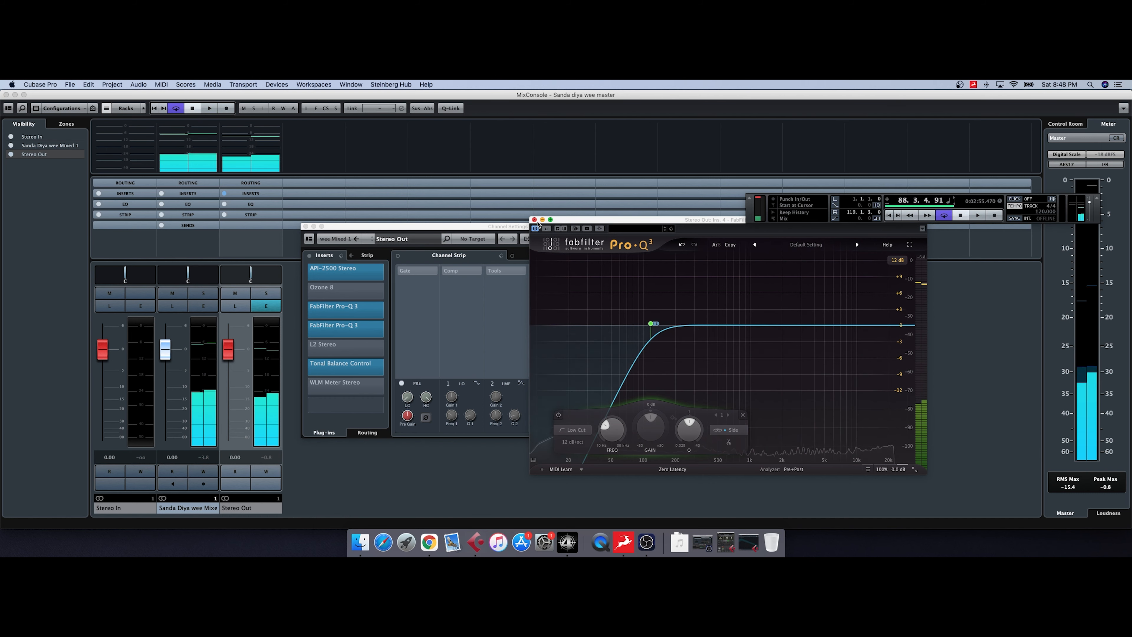
left_click(534, 220)
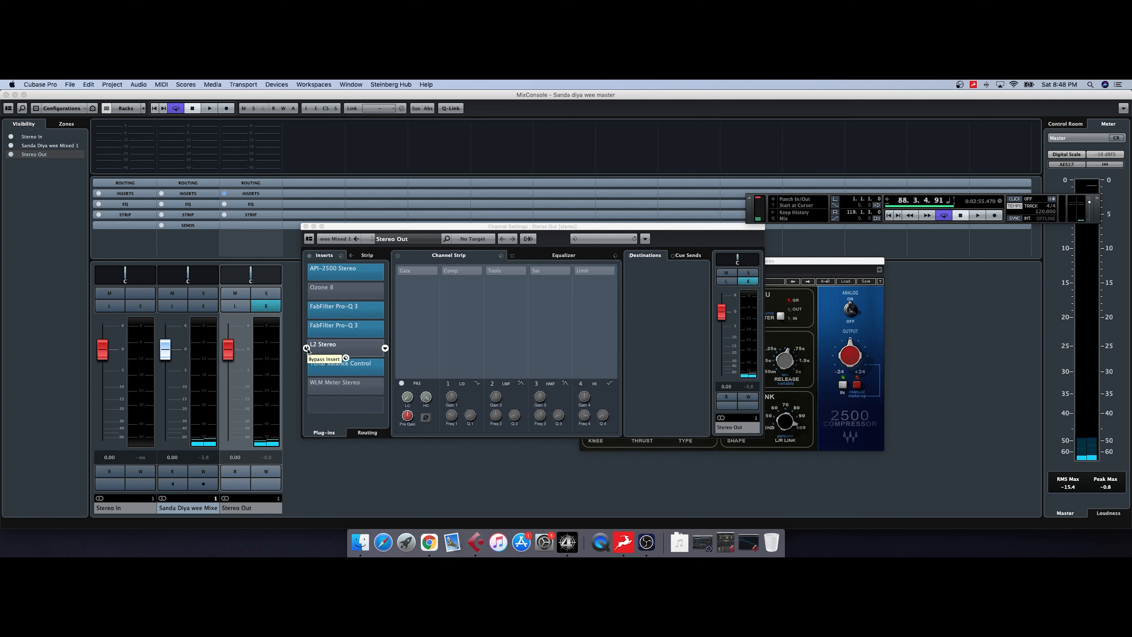
Open the L2 Stereo insert's editor, leave the insert bypassed and move the editor over the Stereo Out channel settings
left_click(344, 348)
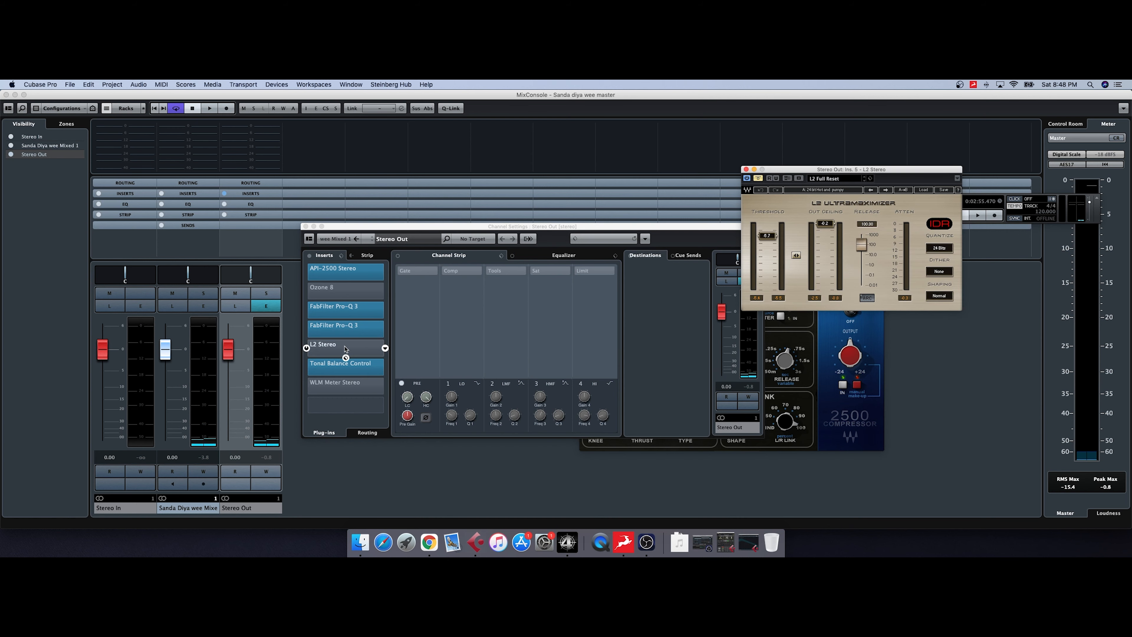
left_click(307, 349)
left_click(307, 349)
left_click_drag(905, 170, 852, 165)
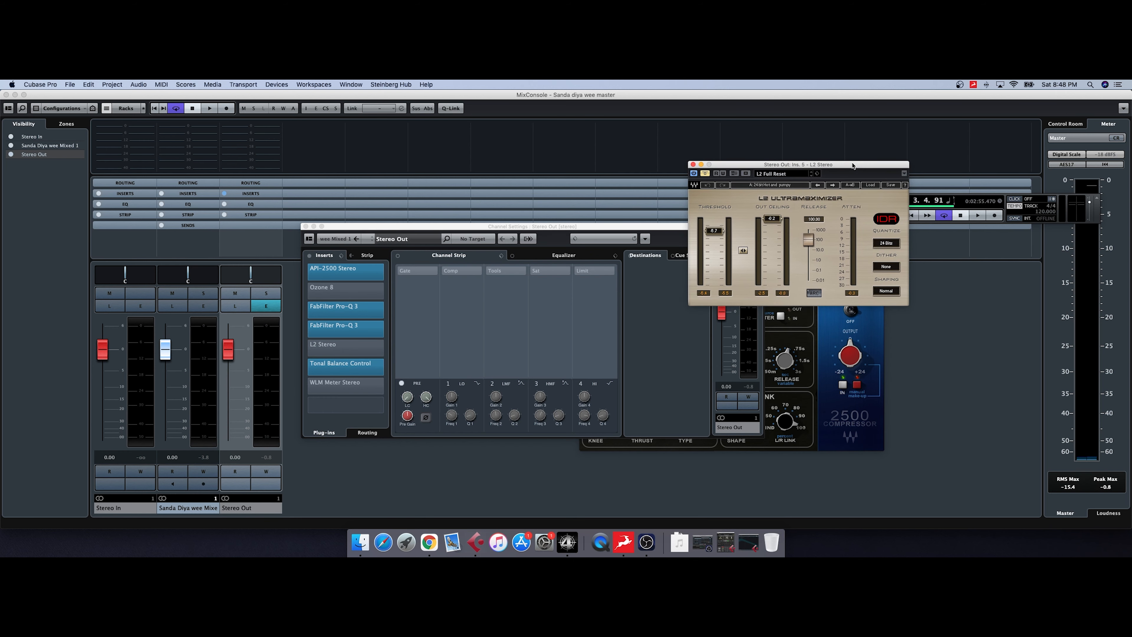
Switch on the WLM Meter Stereo insert, open its editor and place it beside the L2 Ultramaximizer window
mouse_move(381, 386)
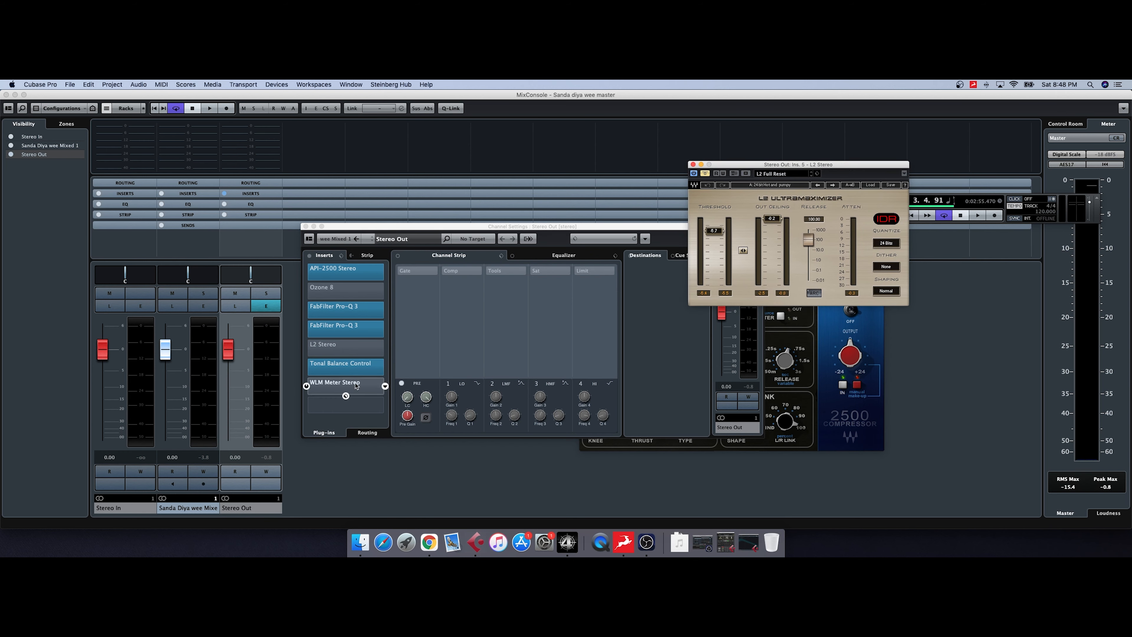
left_click(308, 388)
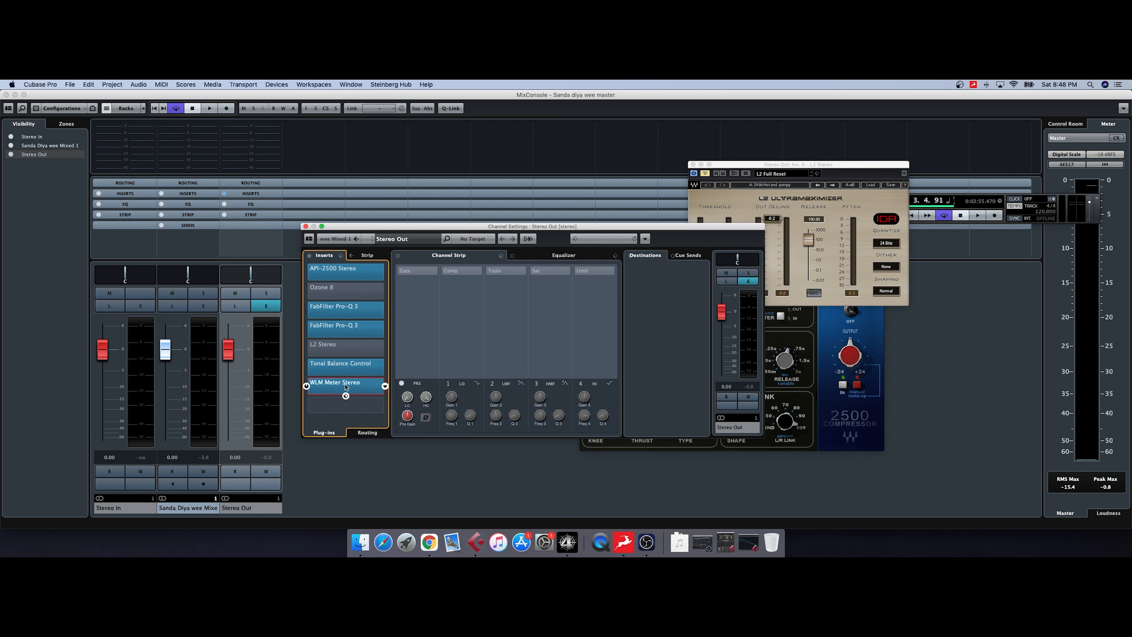
left_click(365, 389)
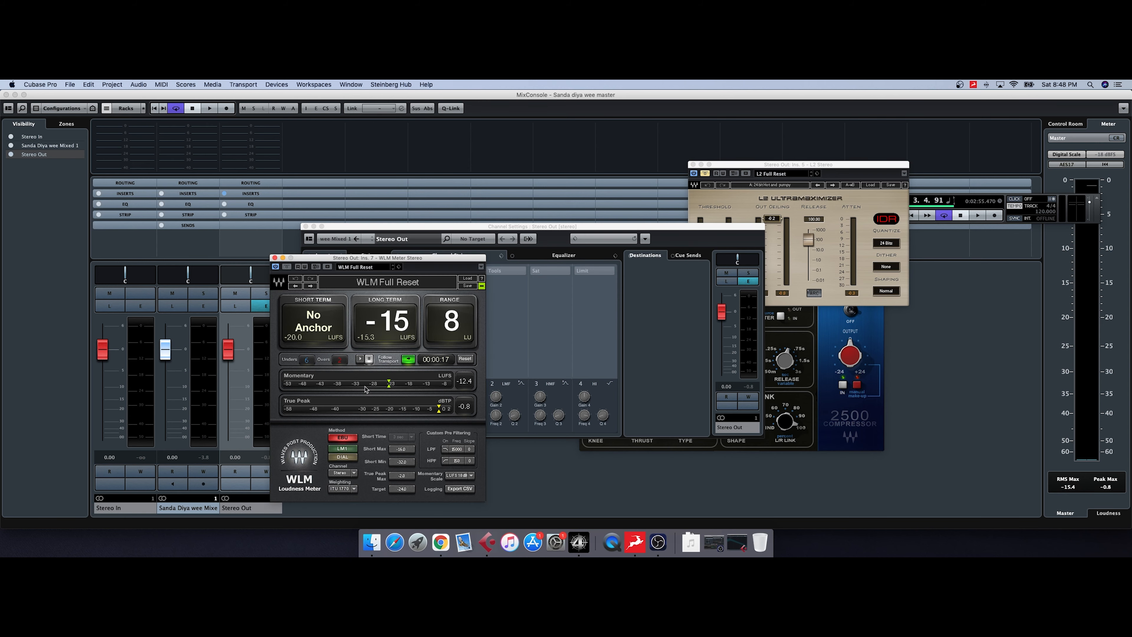
left_click_drag(467, 261, 590, 173)
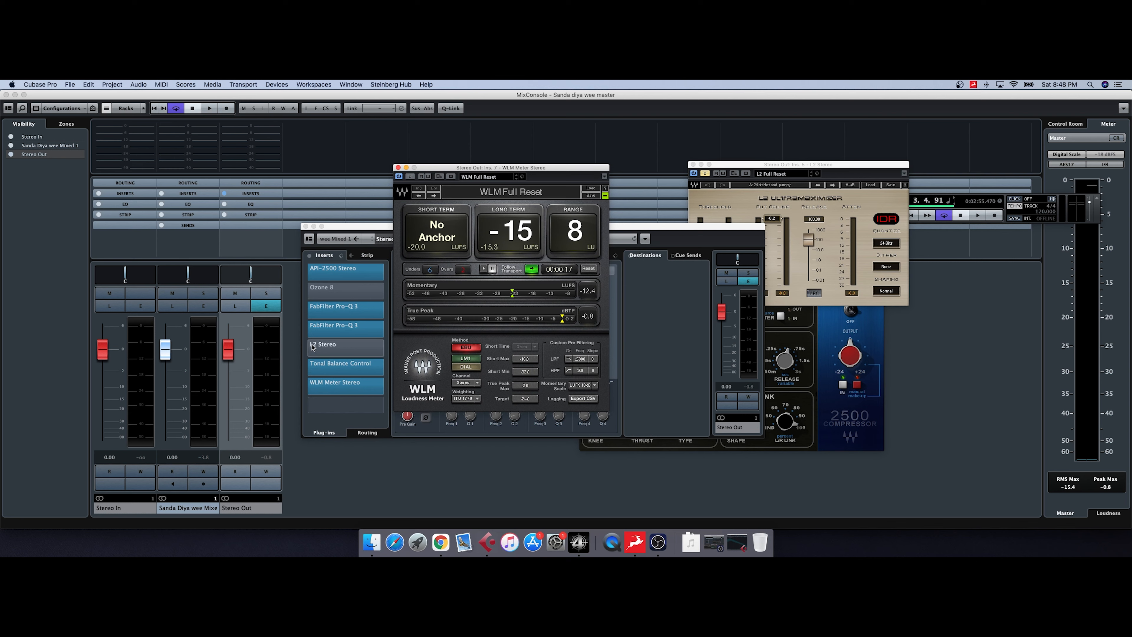
left_click_drag(815, 165, 837, 180)
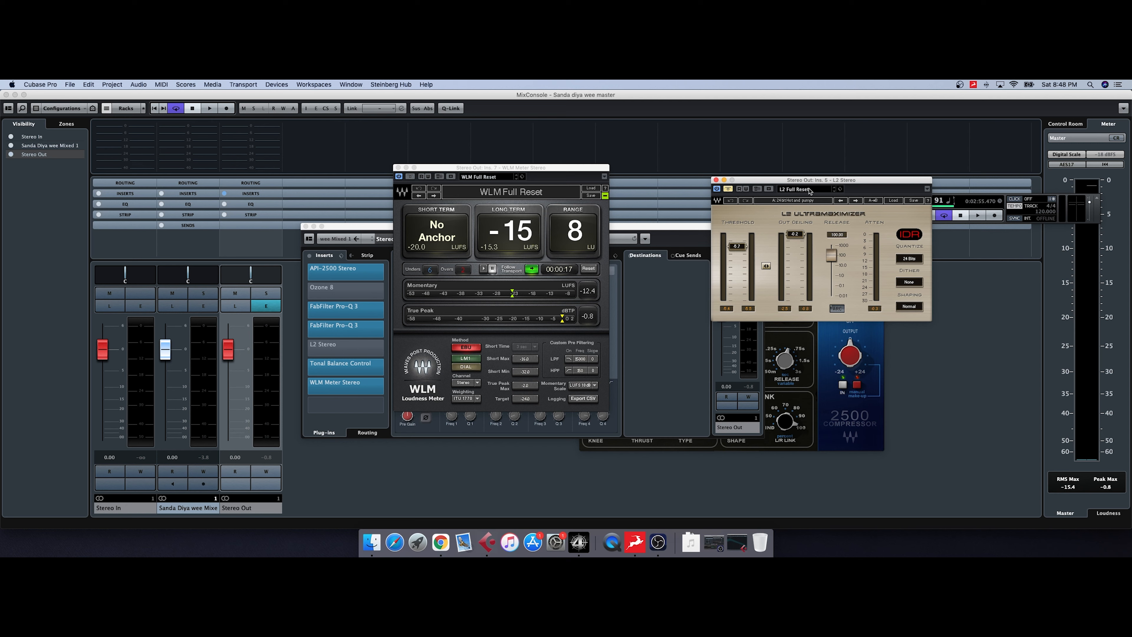
Look through the L2 factory presets without loading one, and shift the WLM meter closer to the L2 window
left_click(894, 201)
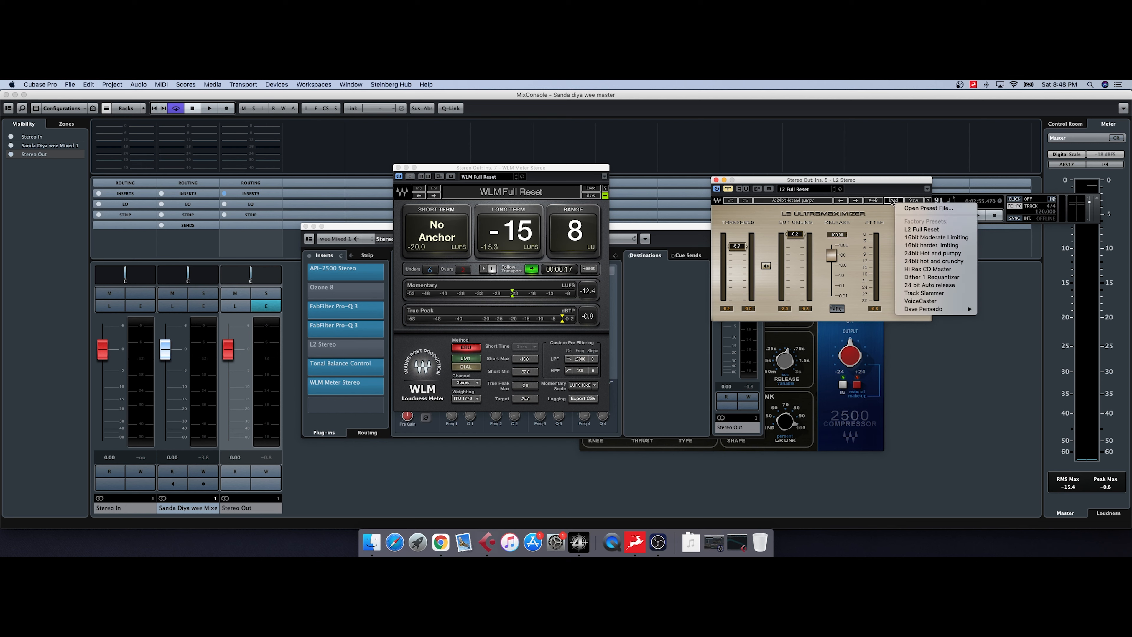
left_click(893, 201)
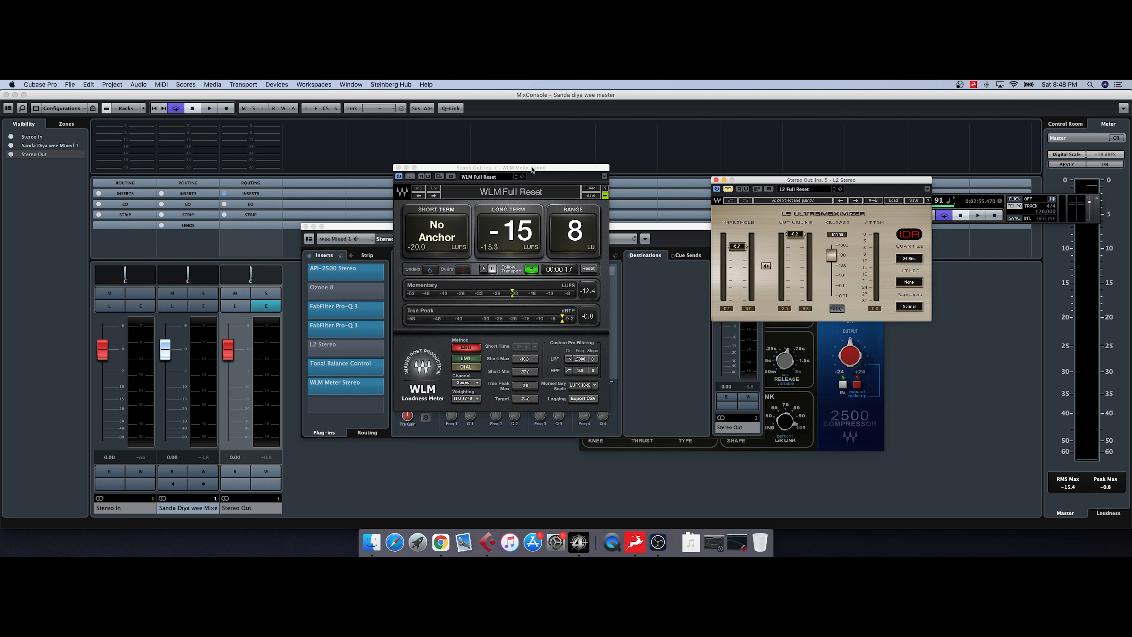
left_click_drag(529, 188, 561, 186)
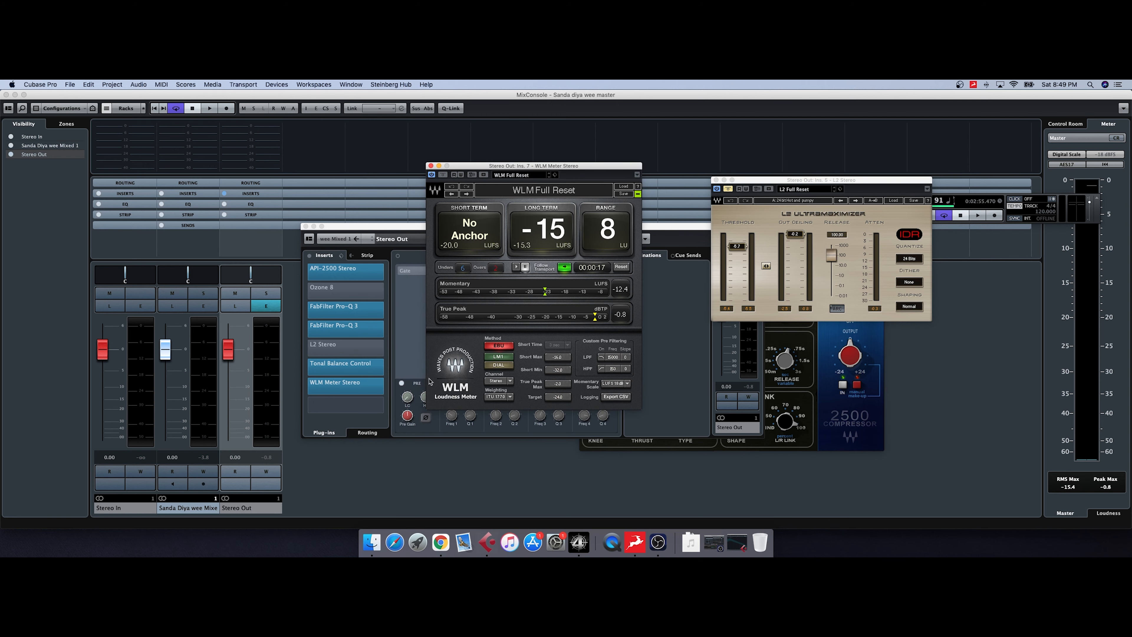
Start playback, set the L2 threshold to 0.0 and switch on the L2 Stereo insert
left_click(211, 109)
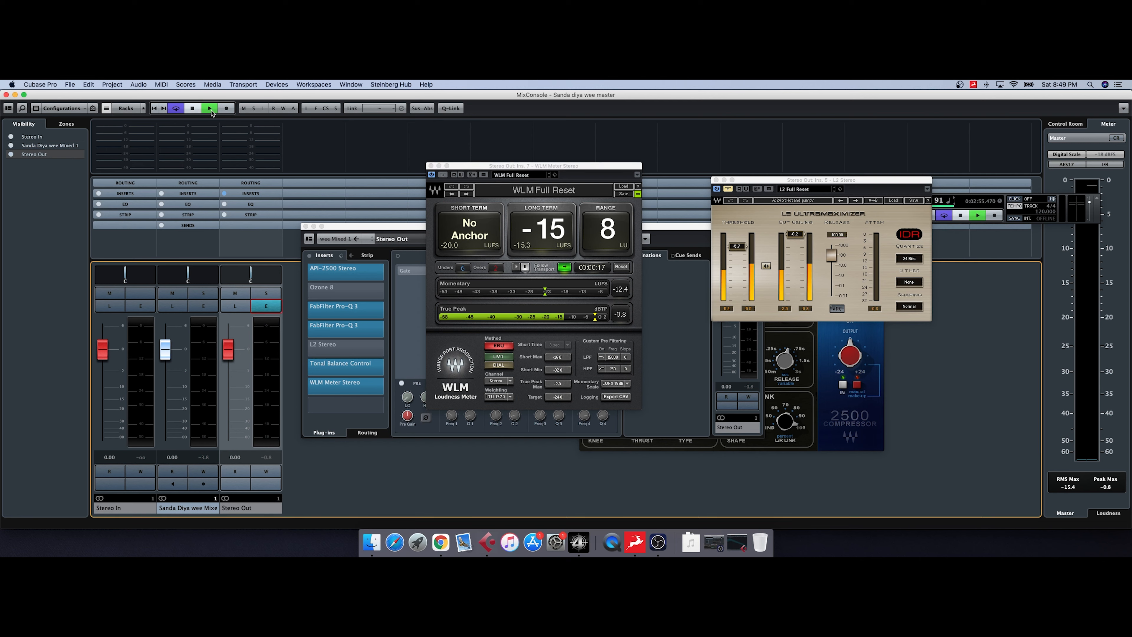
mouse_move(740, 251)
left_mouse_down()
mouse_move(740, 273)
mouse_move(740, 233)
left_mouse_up()
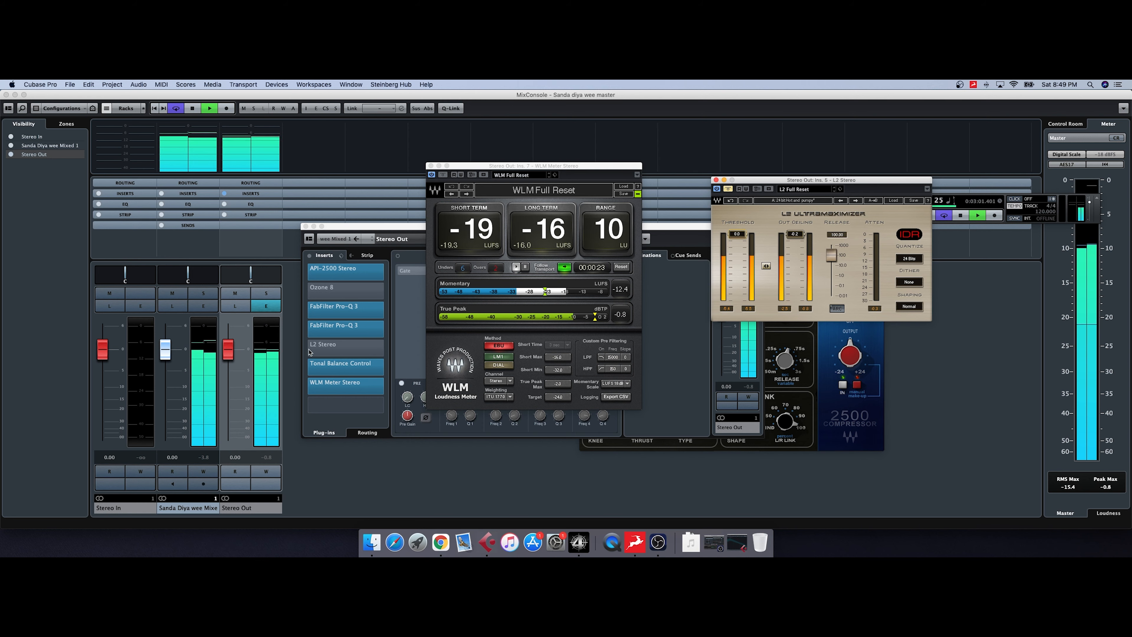
left_click(343, 352)
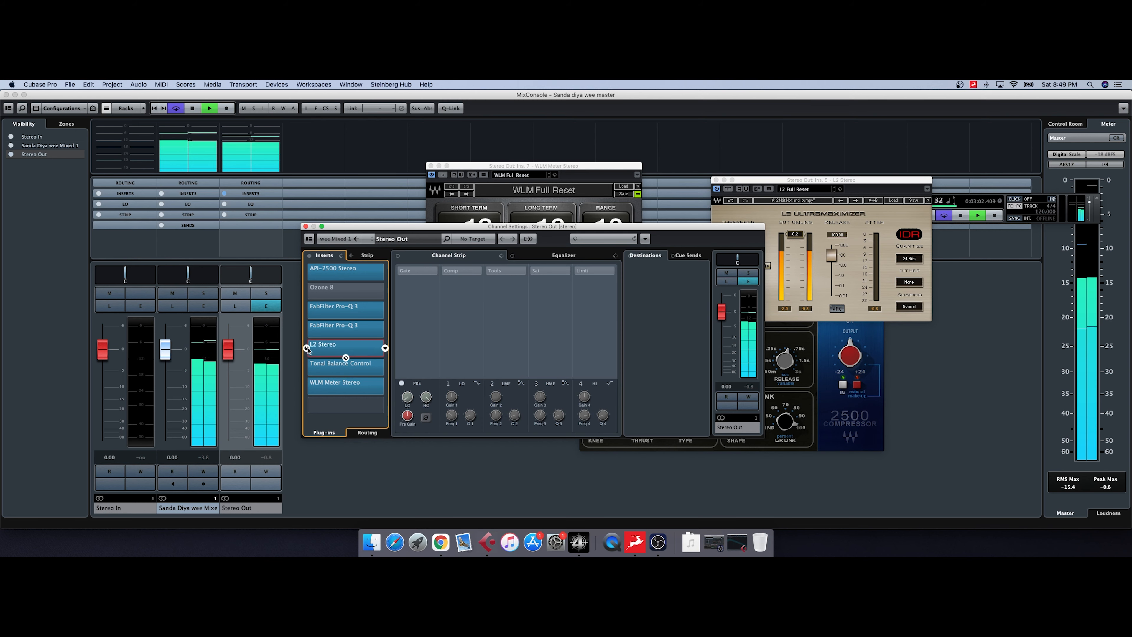
Move the Stereo Out channel settings off the plug-in editors and close them
left_click(792, 180)
left_click_drag(579, 229, 461, 312)
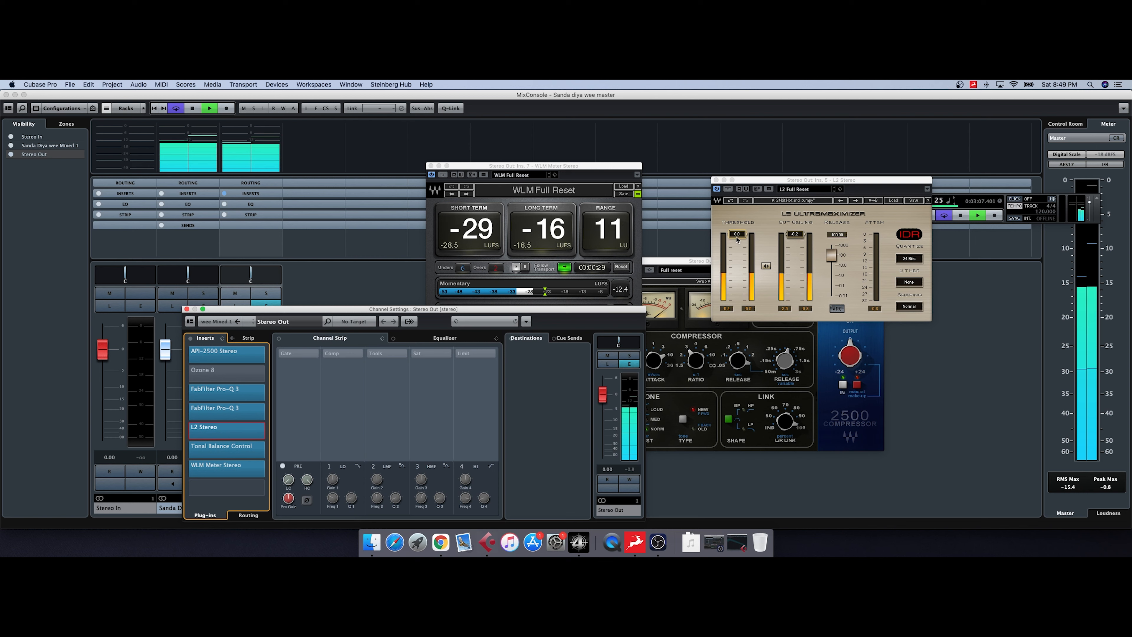
left_click(187, 309)
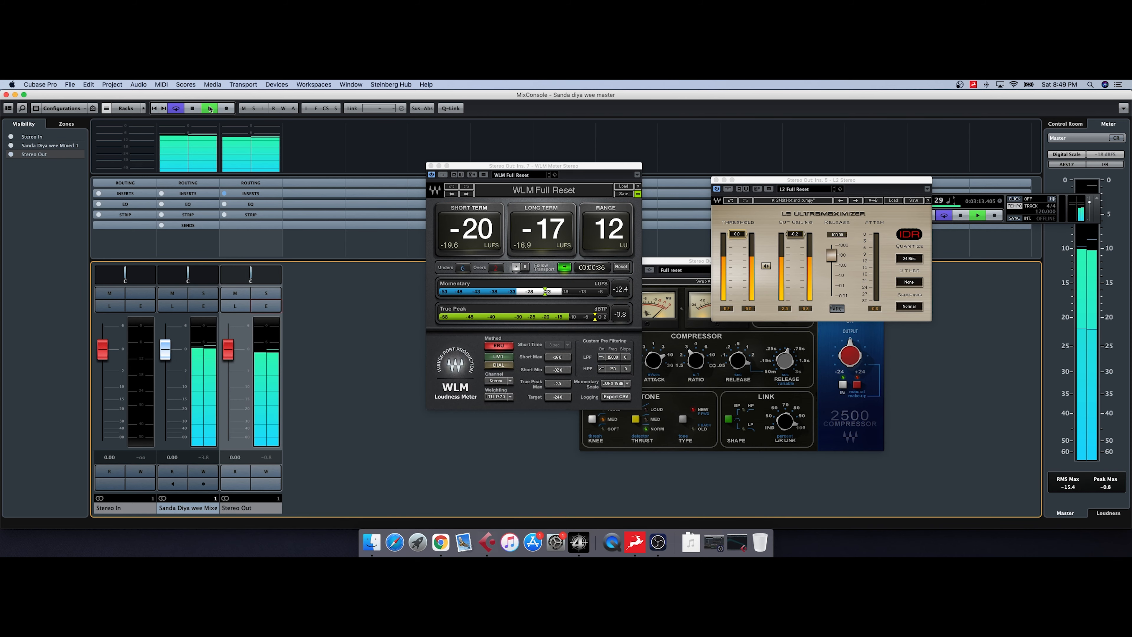
Bring the project window forward and spread the WLM, API-2500 and L2 editors so the waveform and transport panel are uncovered
key("ctrl+Up")
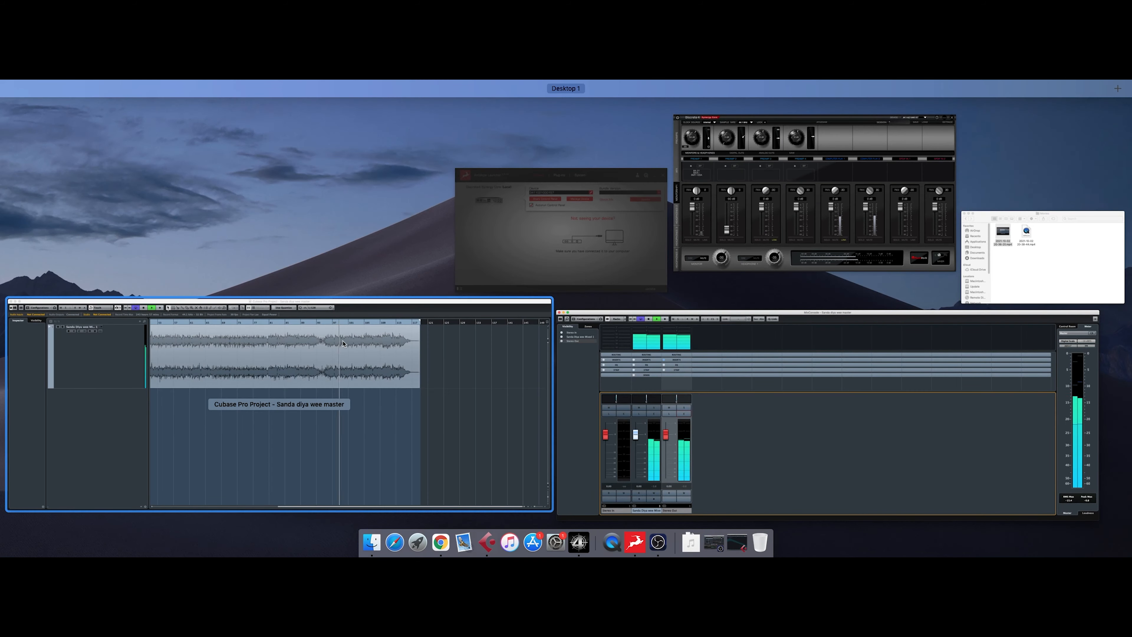
left_click(312, 356)
left_click_drag(615, 168, 494, 253)
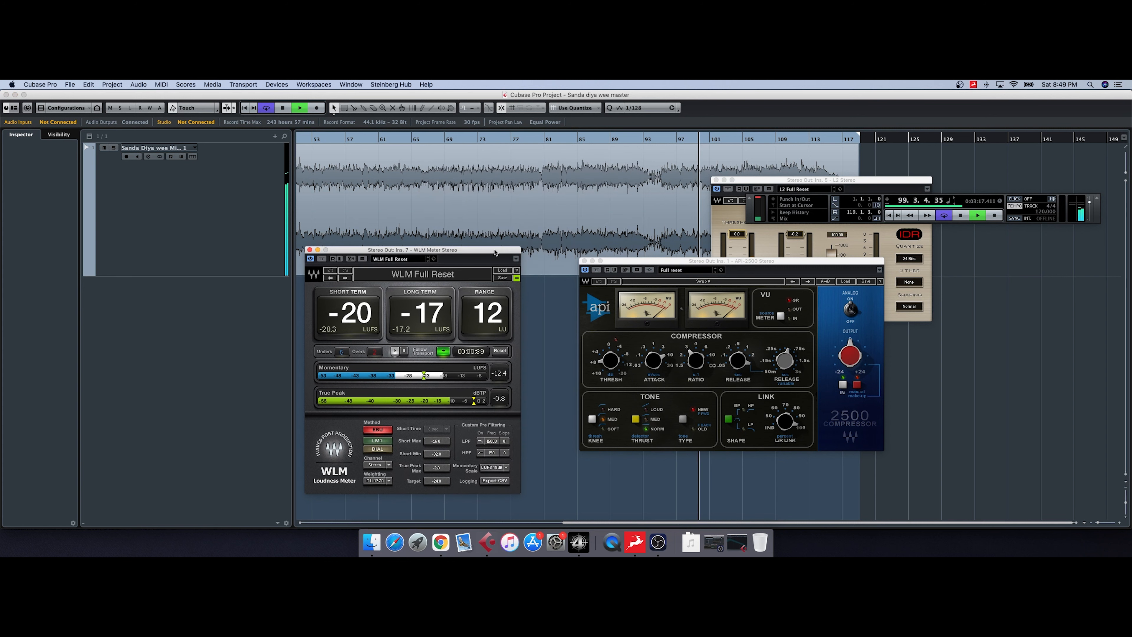
left_click_drag(681, 264, 671, 357)
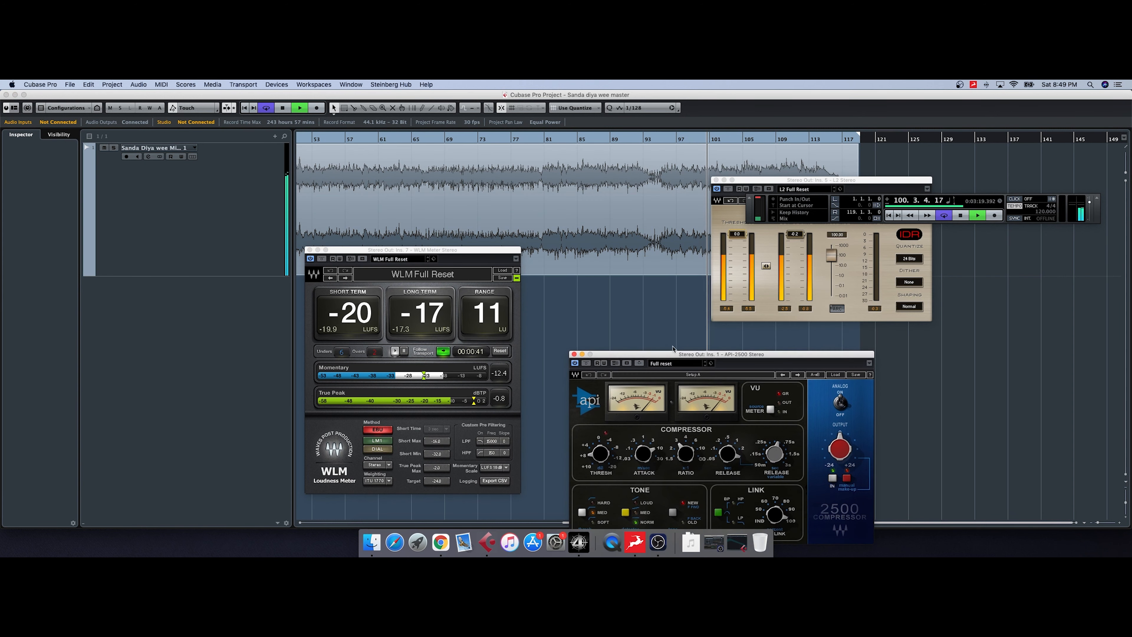
left_click_drag(760, 181, 878, 277)
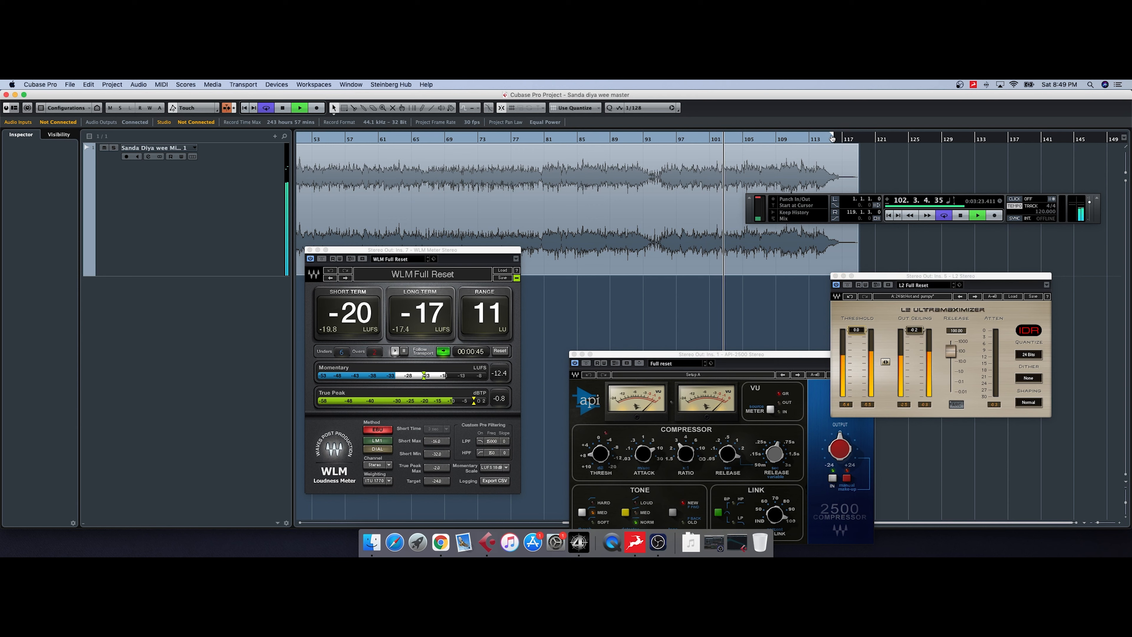
Set the cycle range from about bar 109 to bar 113 and place the L2 editor between the WLM and API-2500 windows
left_click(776, 132)
left_click_drag(775, 131, 808, 133)
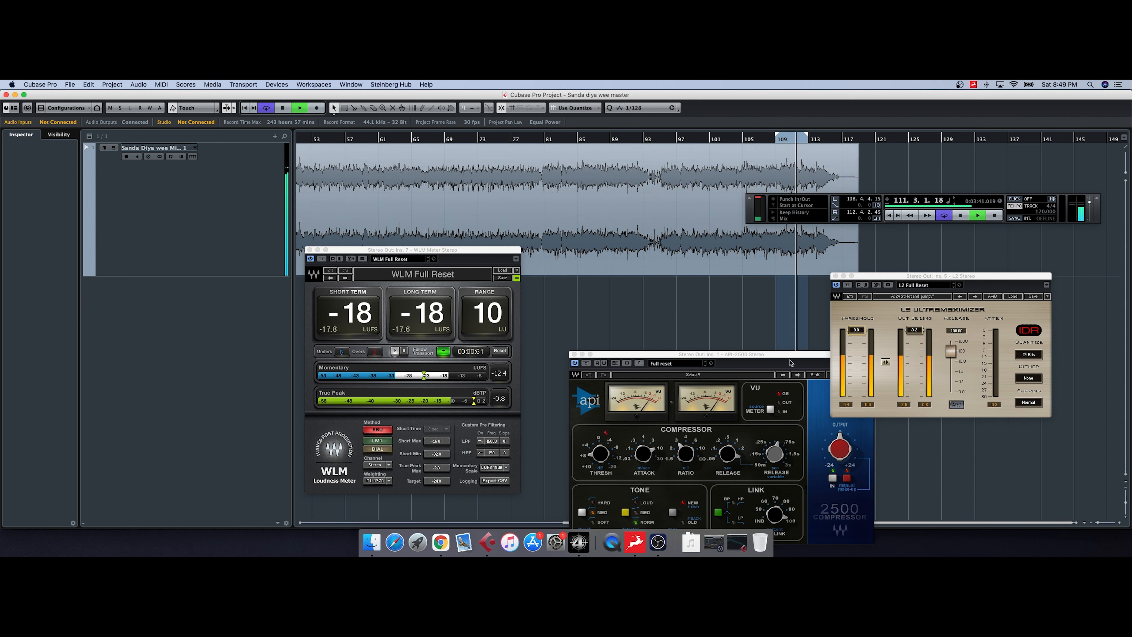
left_click_drag(790, 354, 765, 370)
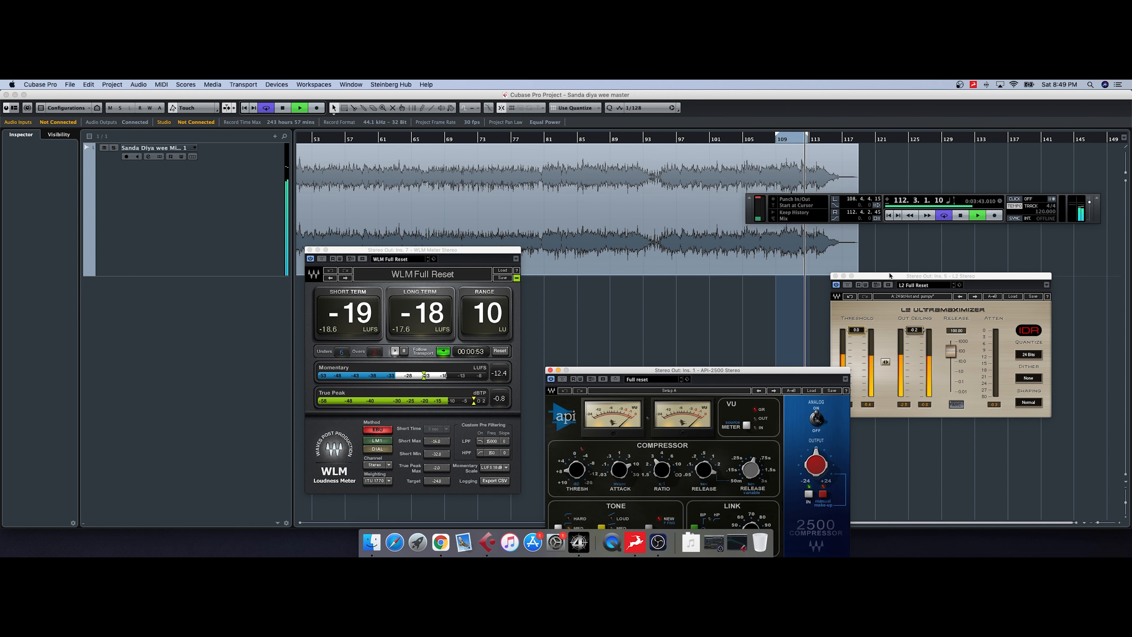
left_click_drag(890, 275, 626, 237)
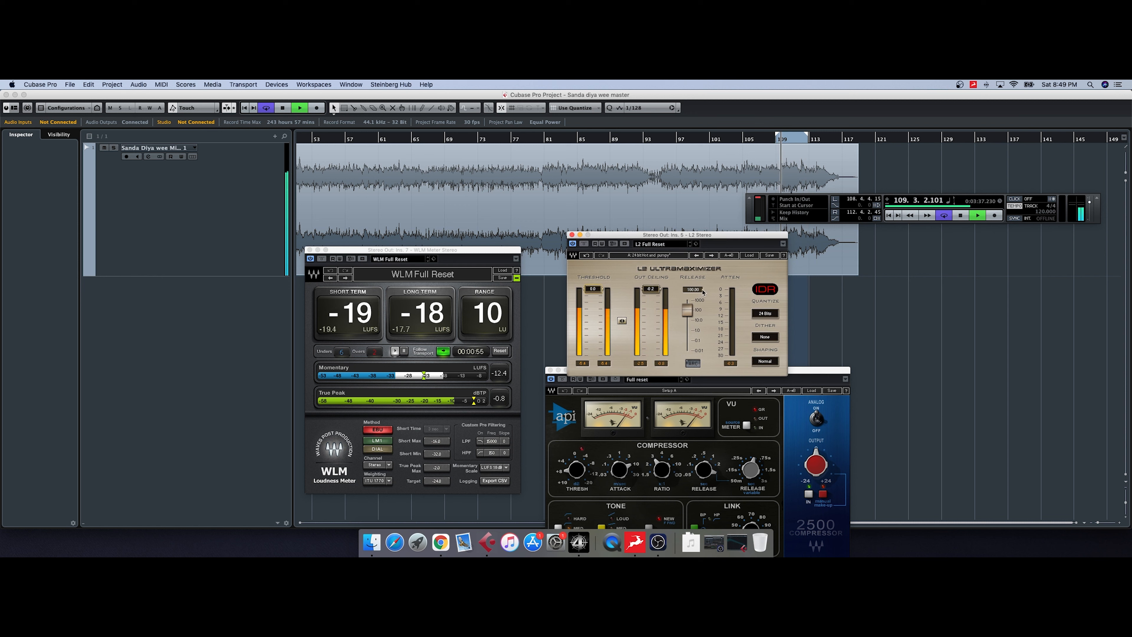
Lower the L2 threshold in small increments during playback to raise the loudness on the WLM meter
left_click_drag(592, 288, 592, 297)
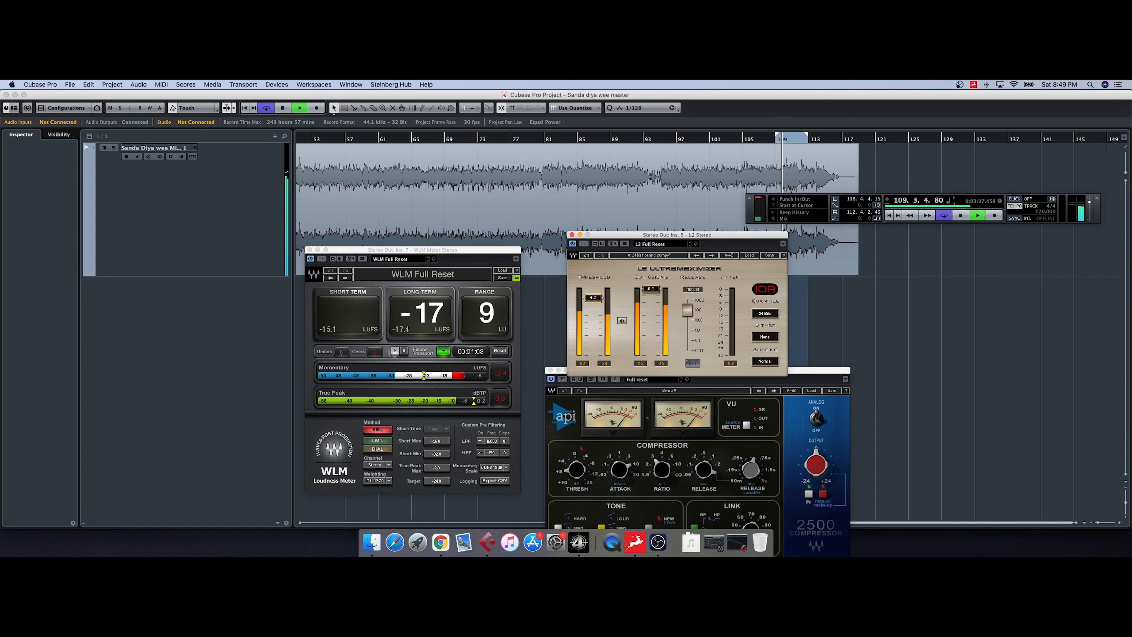
left_click_drag(592, 297, 592, 300)
left_click_drag(592, 301, 592, 303)
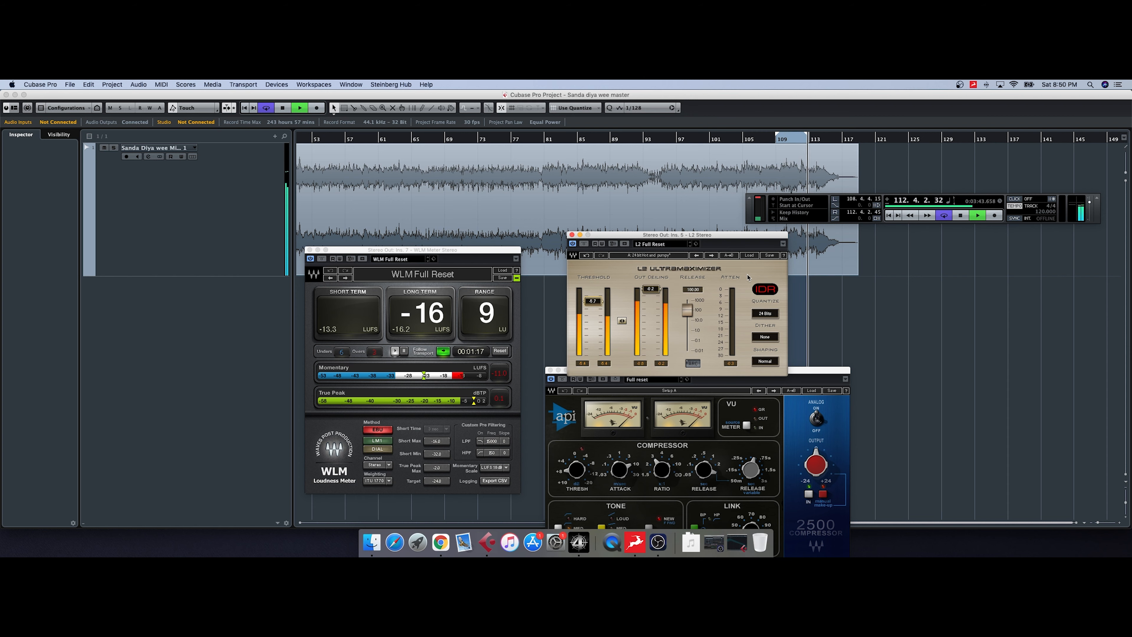
Move the API-2500 editor clear of the L2 editor, close the L2 editor and stop playback
left_click_drag(820, 370, 991, 267)
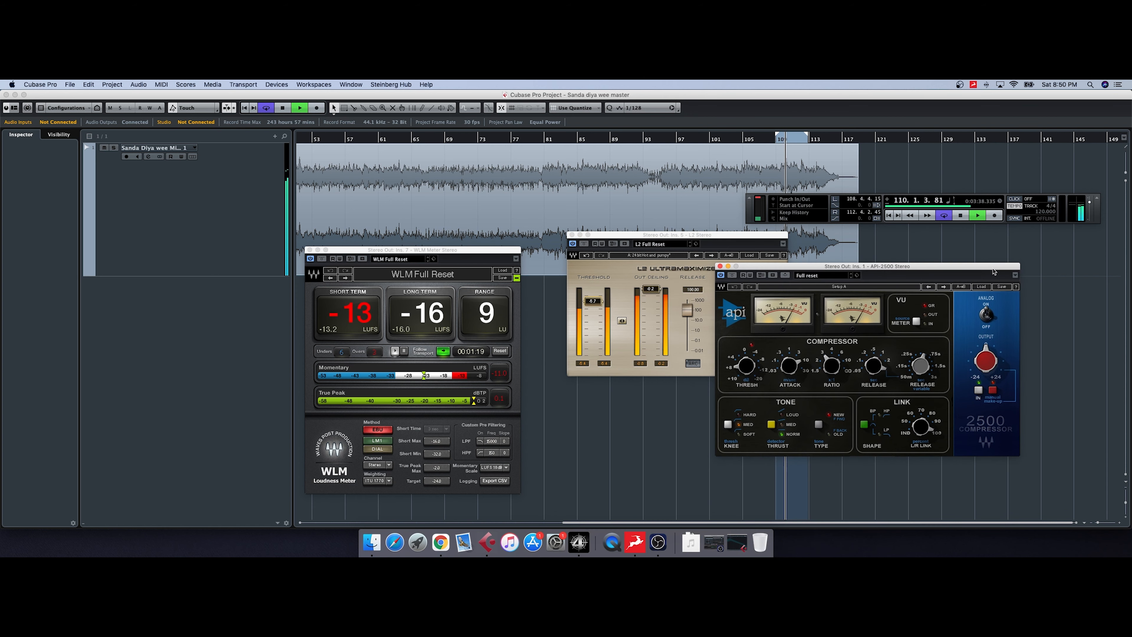
left_click(572, 235)
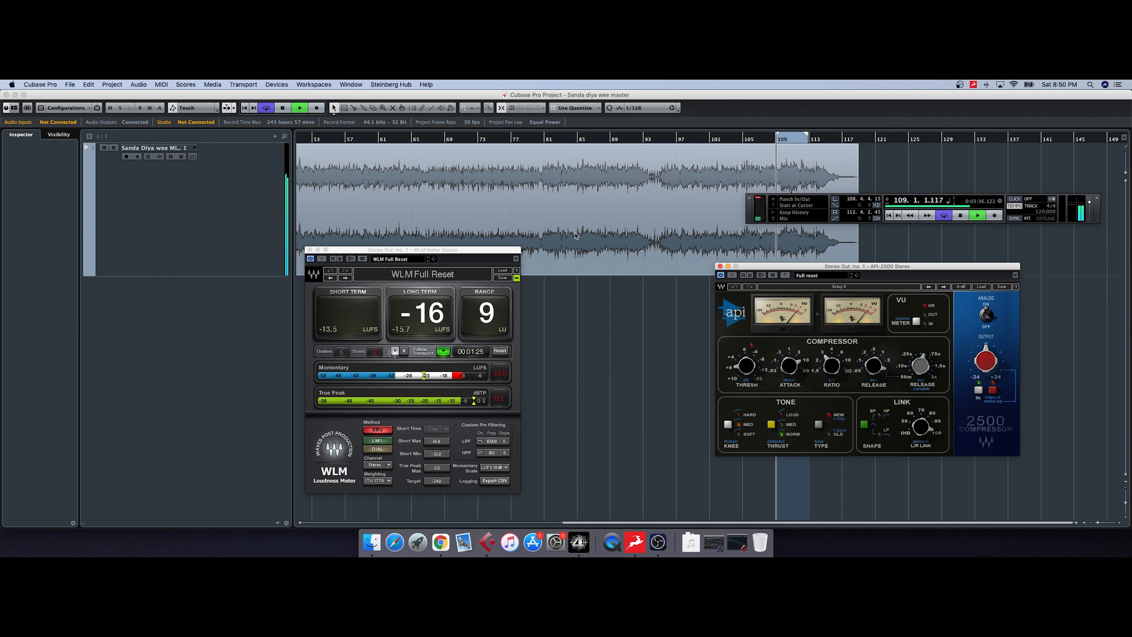
left_click(283, 109)
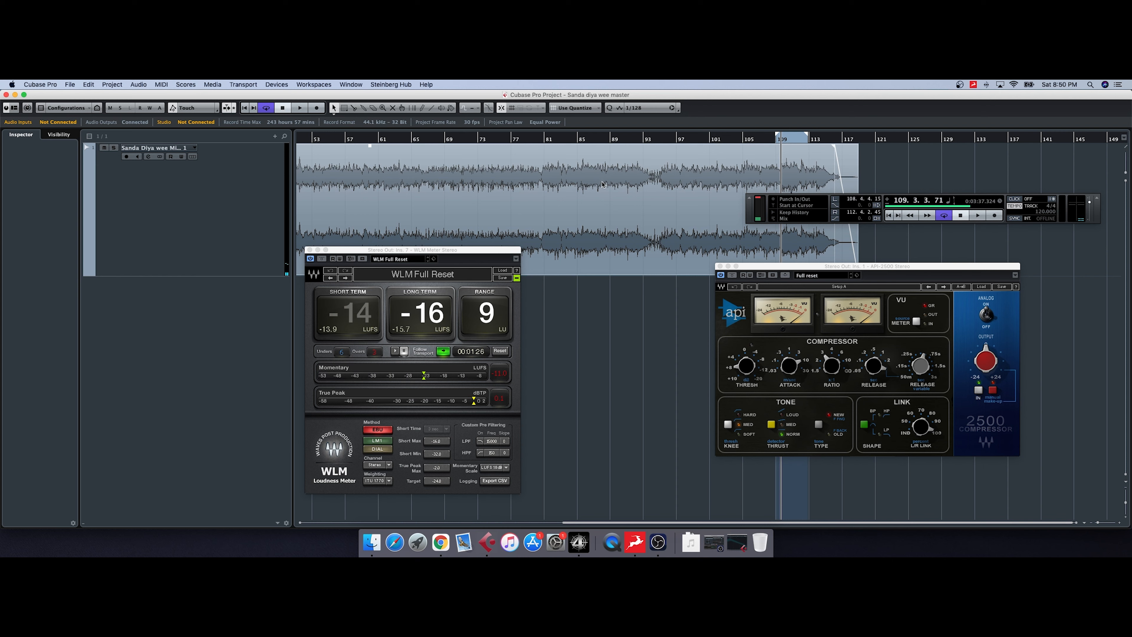
key("space")
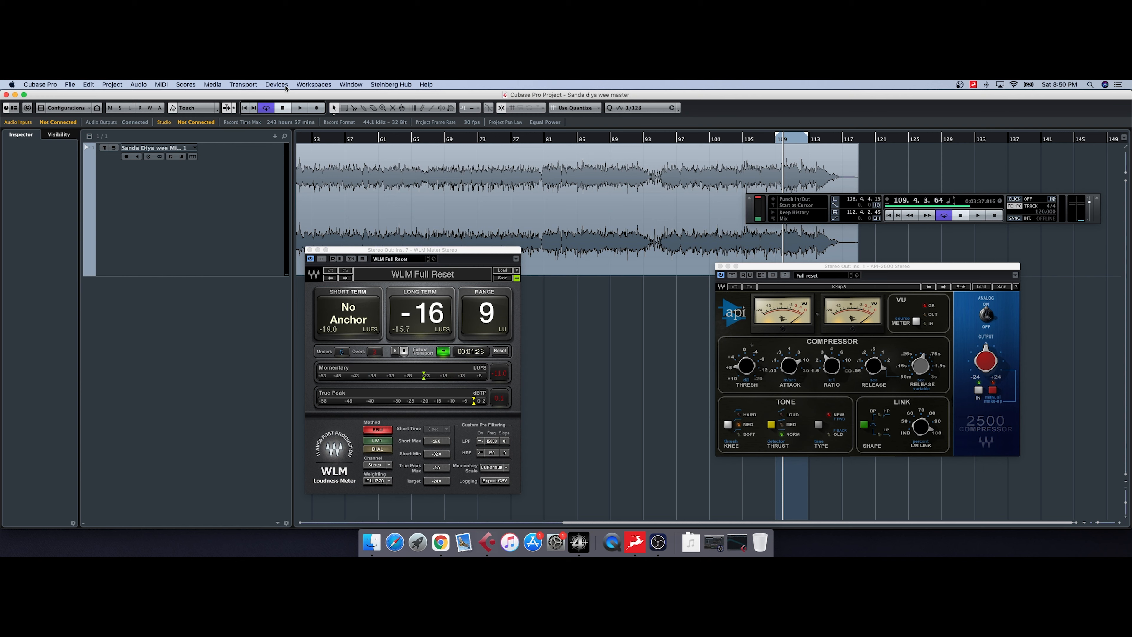
Open the MixConsole in front of the project window
left_click(276, 84)
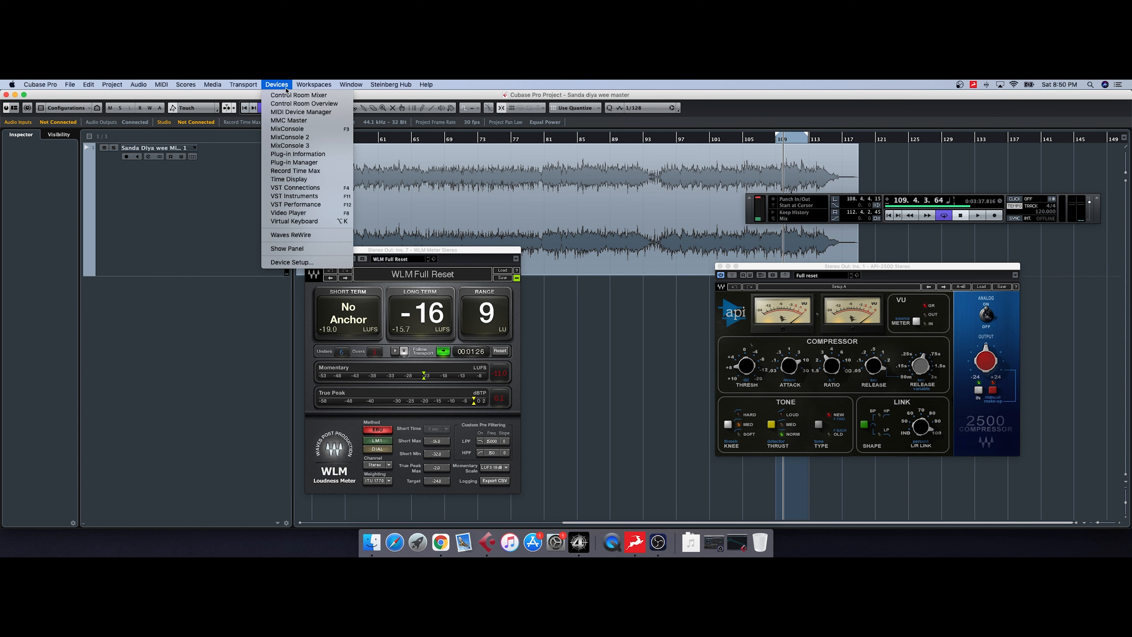
left_click(284, 130)
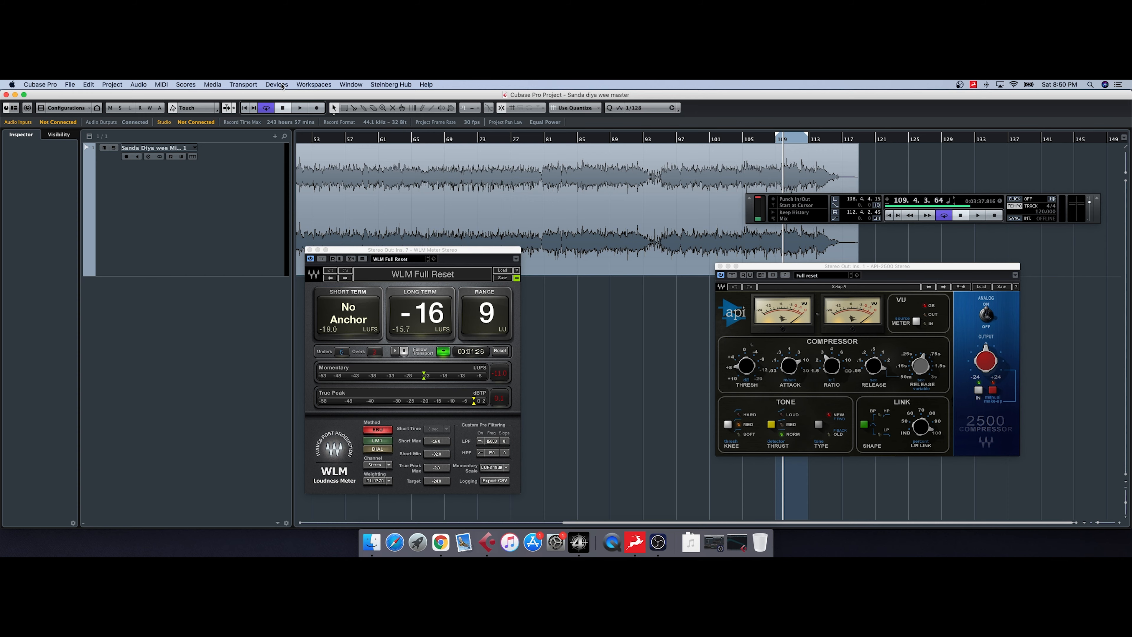
key("ctrl+Up")
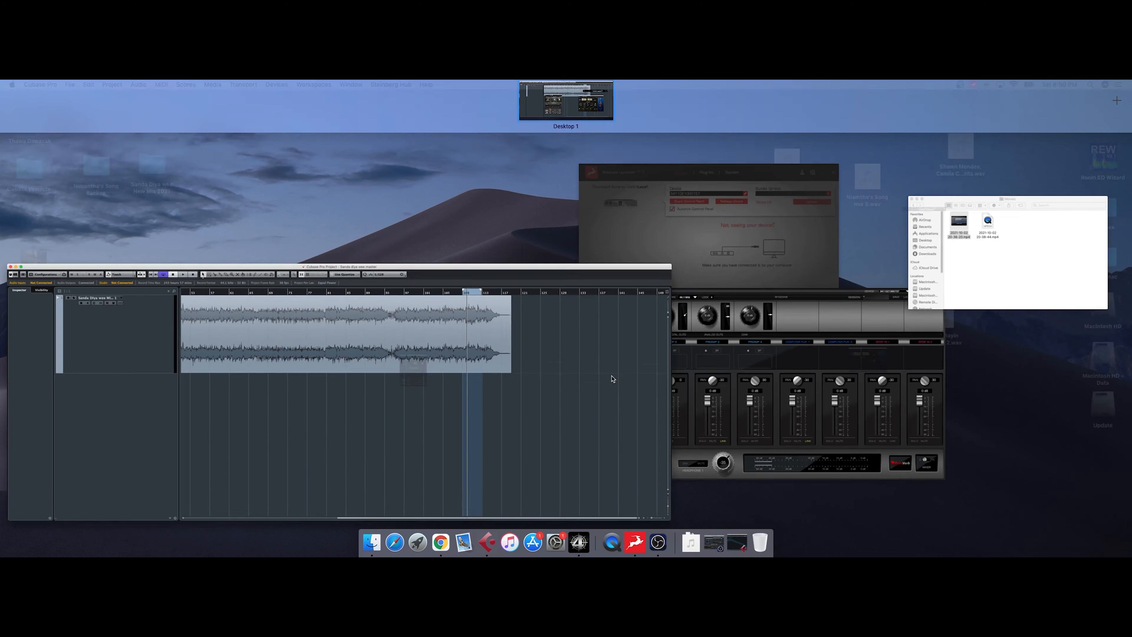
left_click(612, 378)
left_click(266, 83)
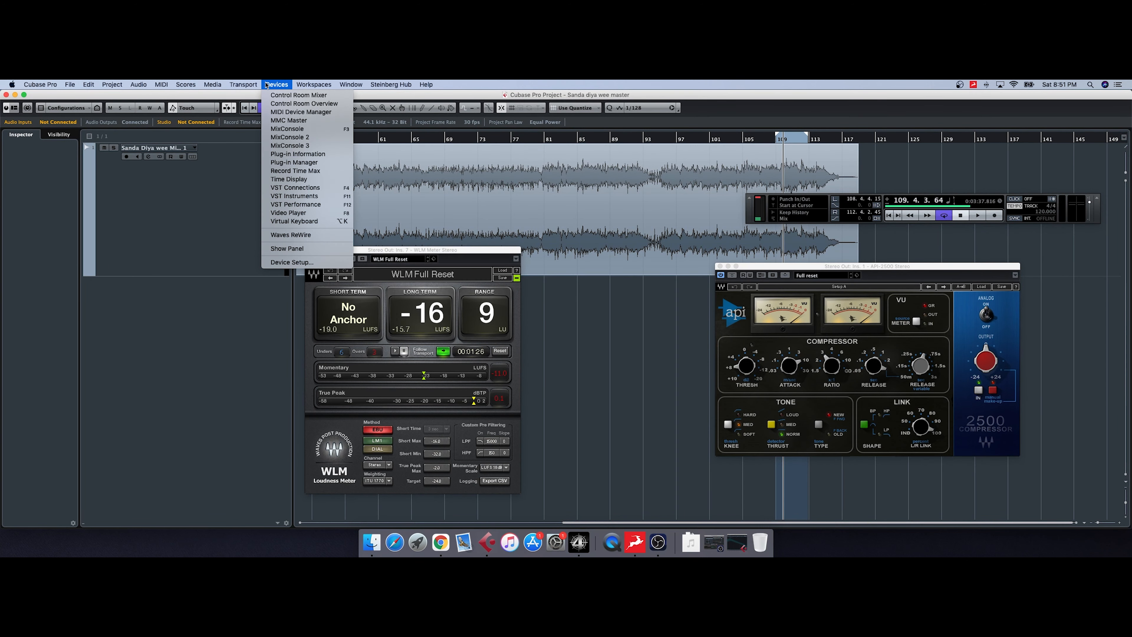
left_click(301, 129)
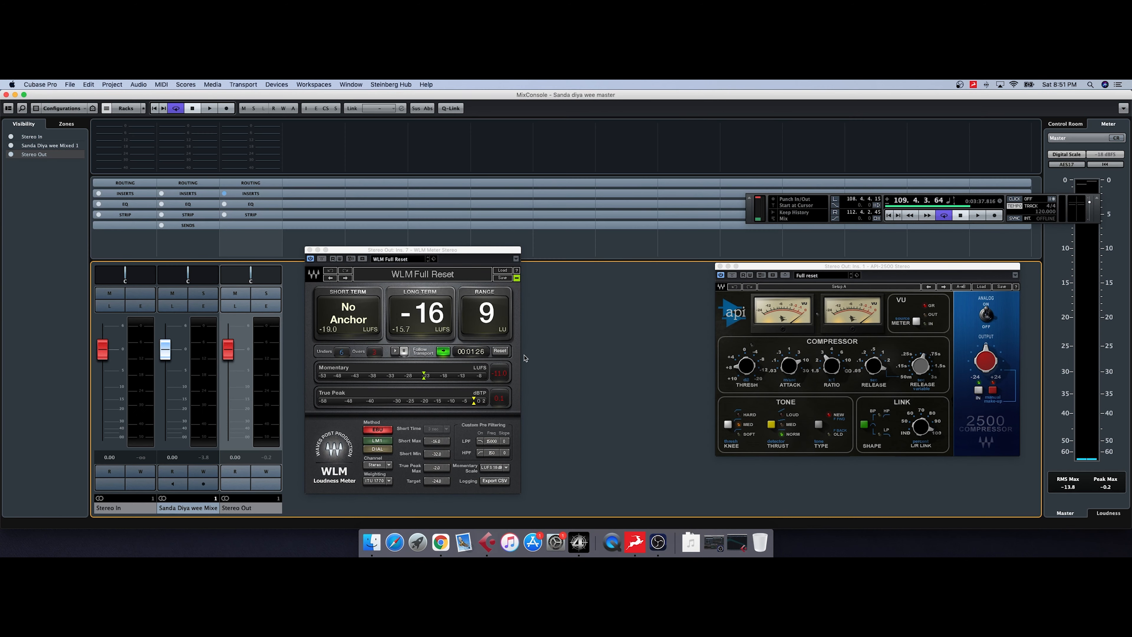
Open the Stereo Out channel settings and the editor of its Tonal Balance Control insert
left_click(268, 311)
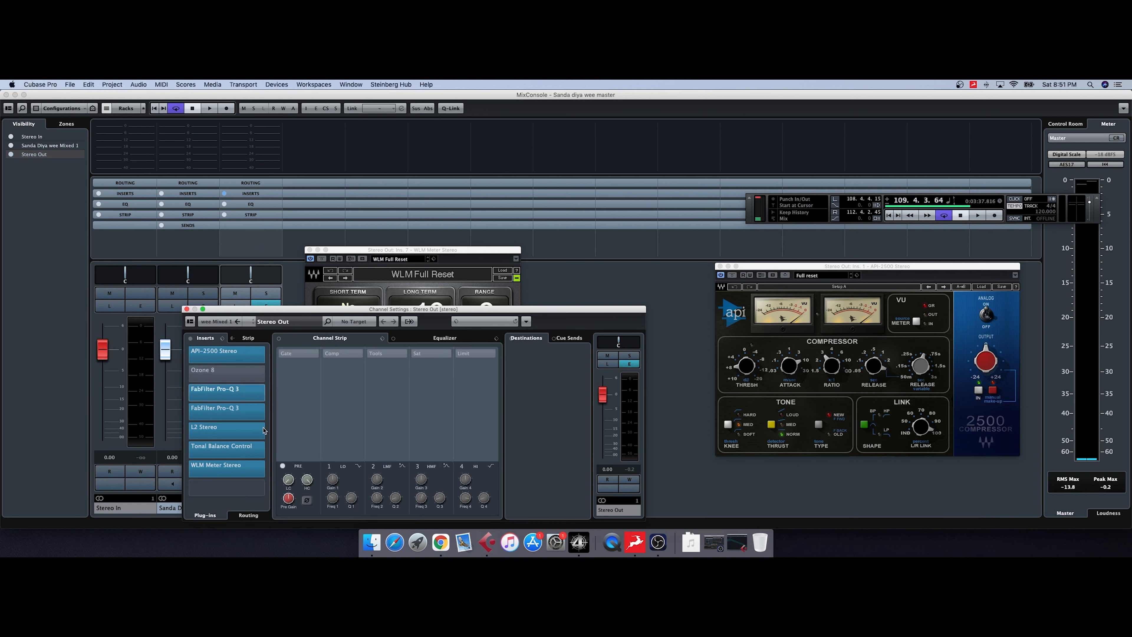
left_click(231, 448)
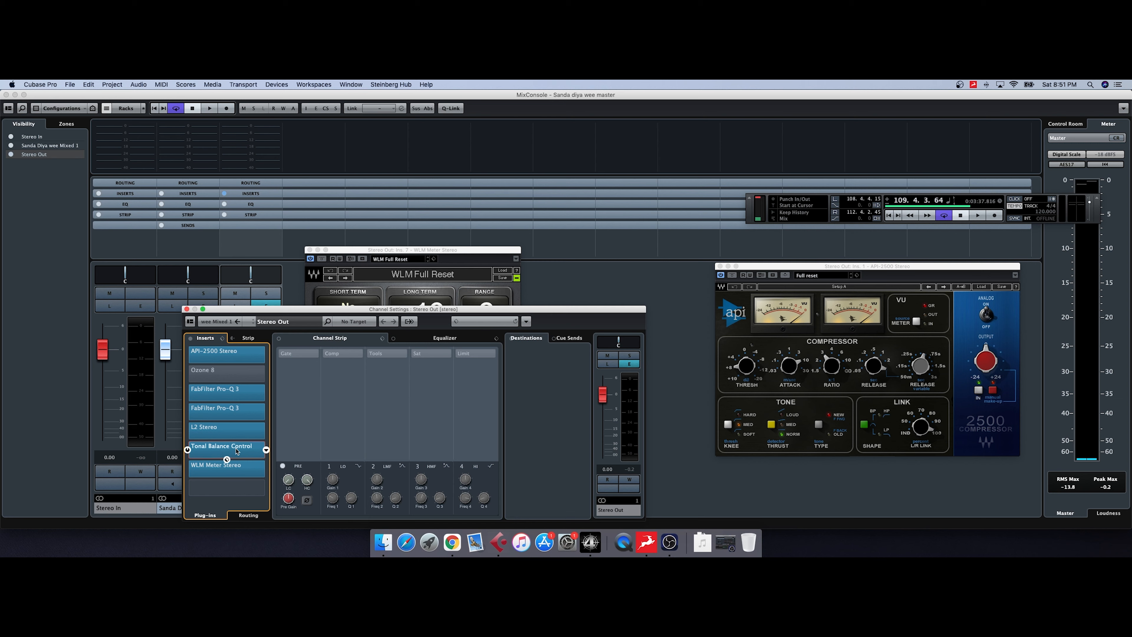
left_click(236, 451)
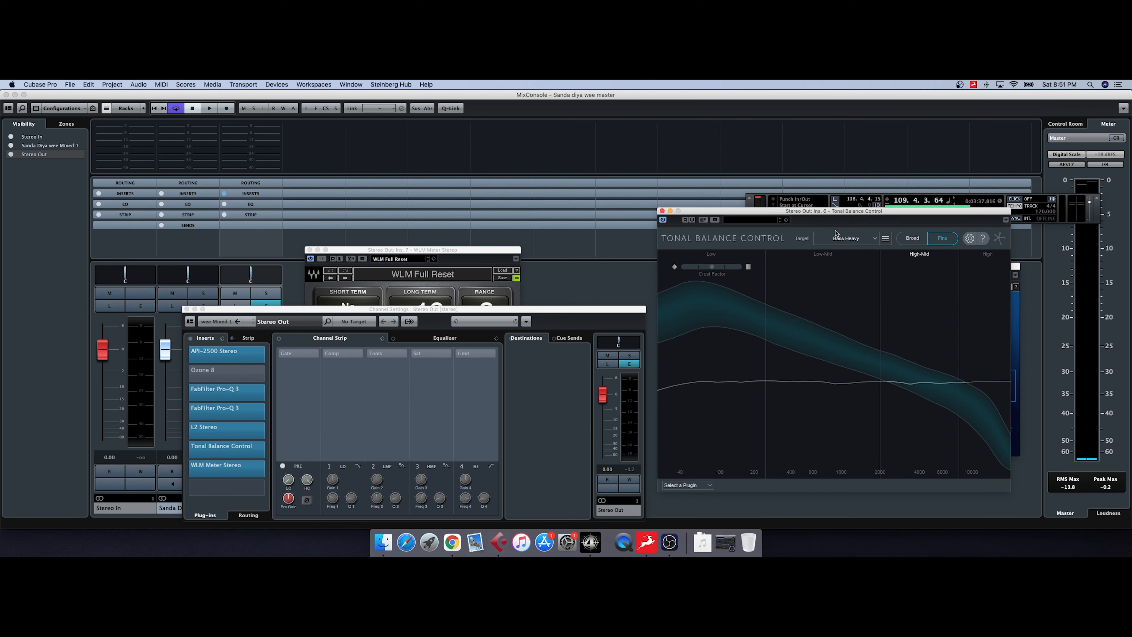
Arrange the WLM meter, Stereo Out channel settings and Tonal Balance Control so both meters can be read side by side
left_click_drag(925, 213, 756, 195)
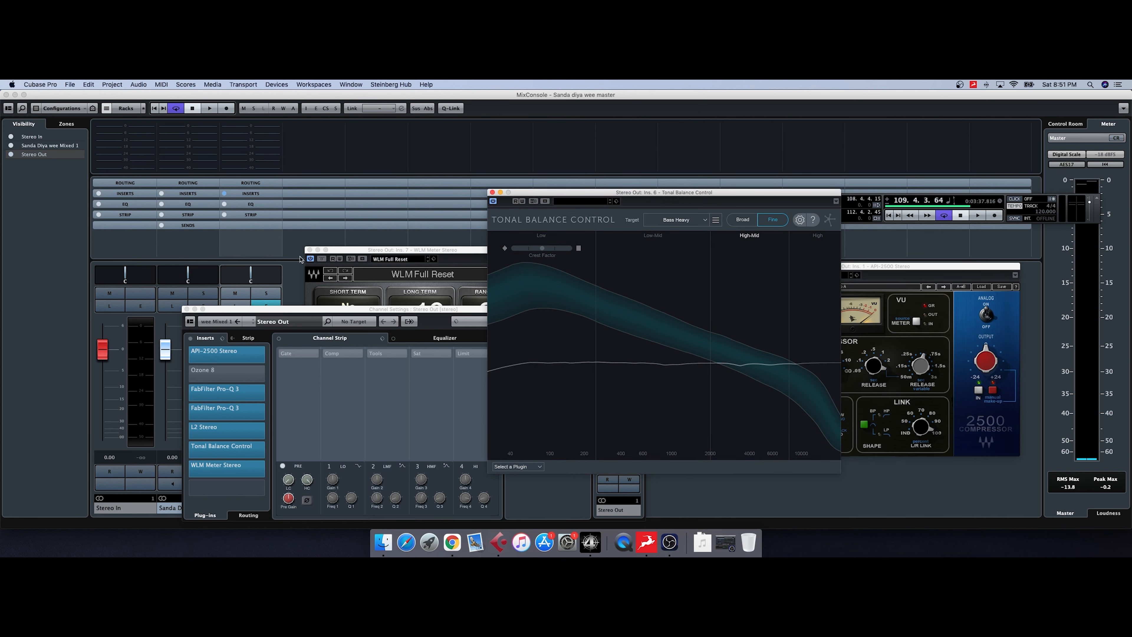
left_click_drag(363, 252, 200, 174)
left_click_drag(420, 309, 503, 341)
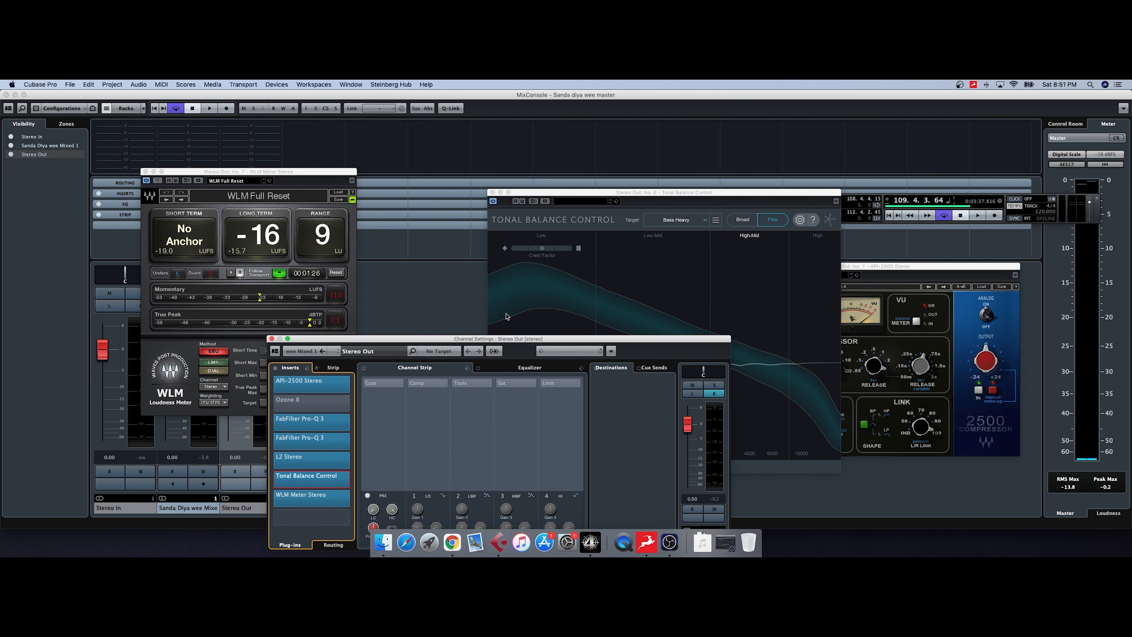
left_click_drag(624, 201, 592, 172)
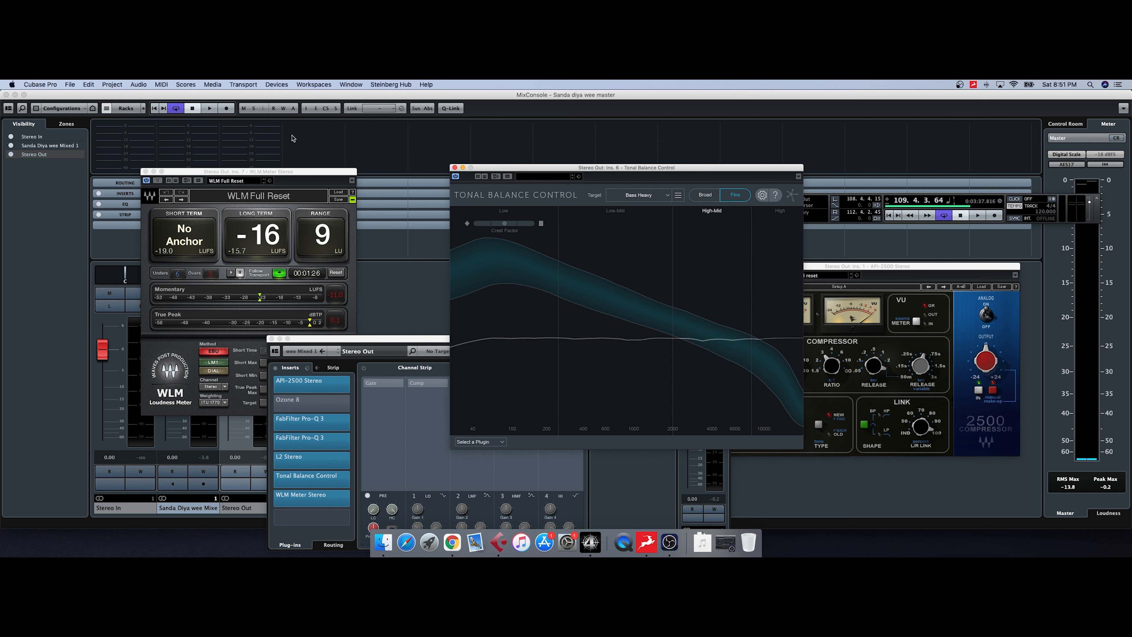
Start playback, bring the project window forward and set the cycle range from about bar 66 to bar 91
left_click(210, 109)
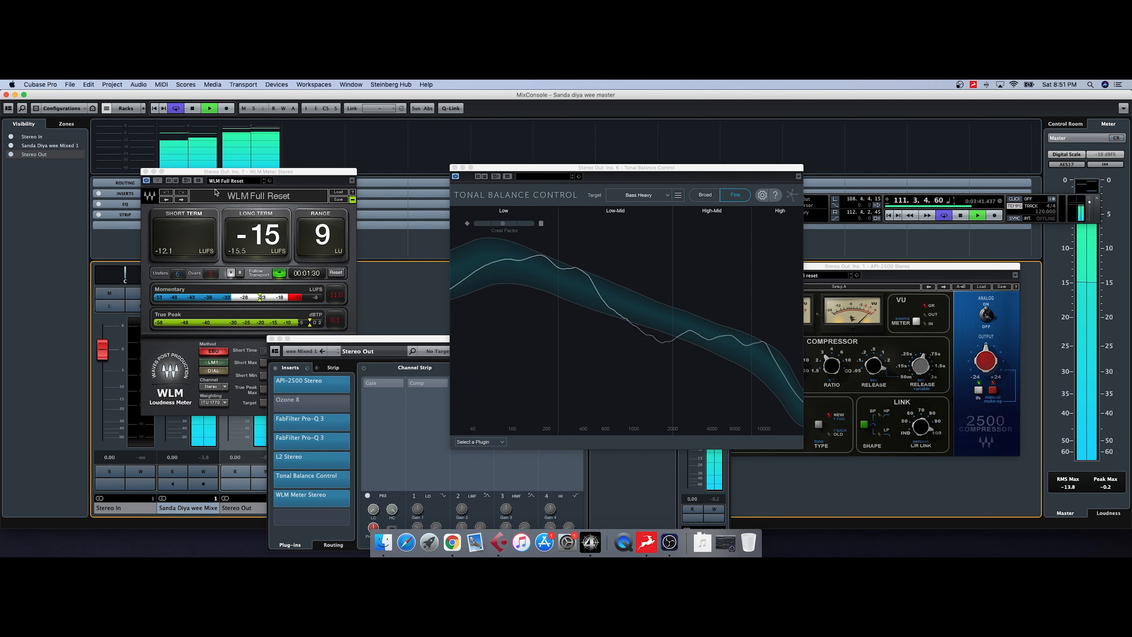
key("ctrl+Up")
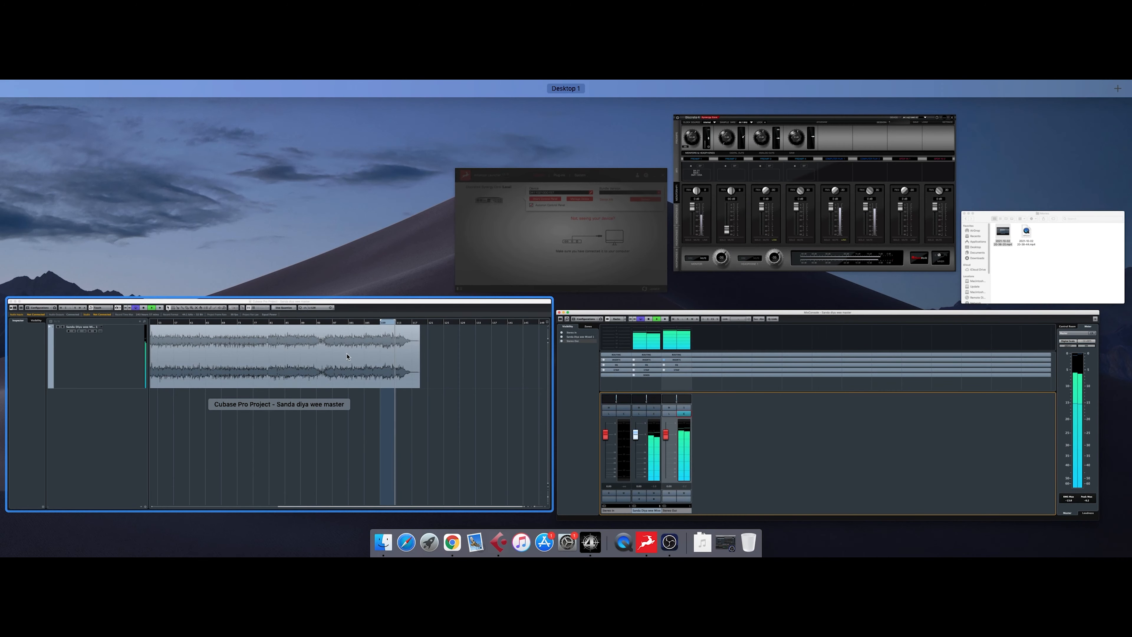
left_click(329, 335)
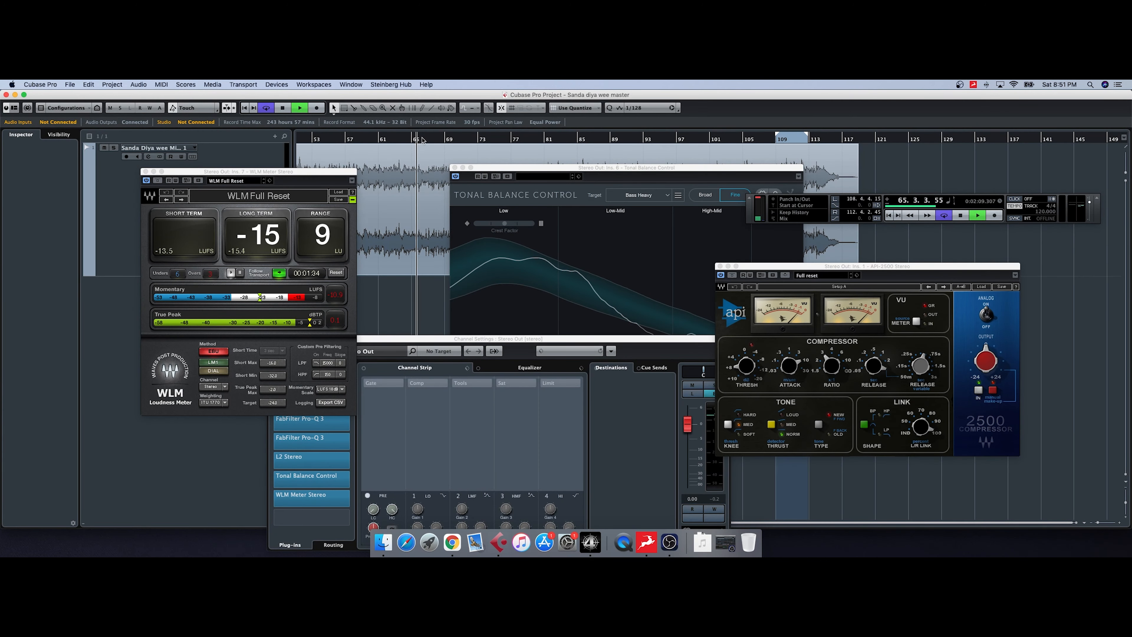
left_click_drag(424, 139, 629, 139)
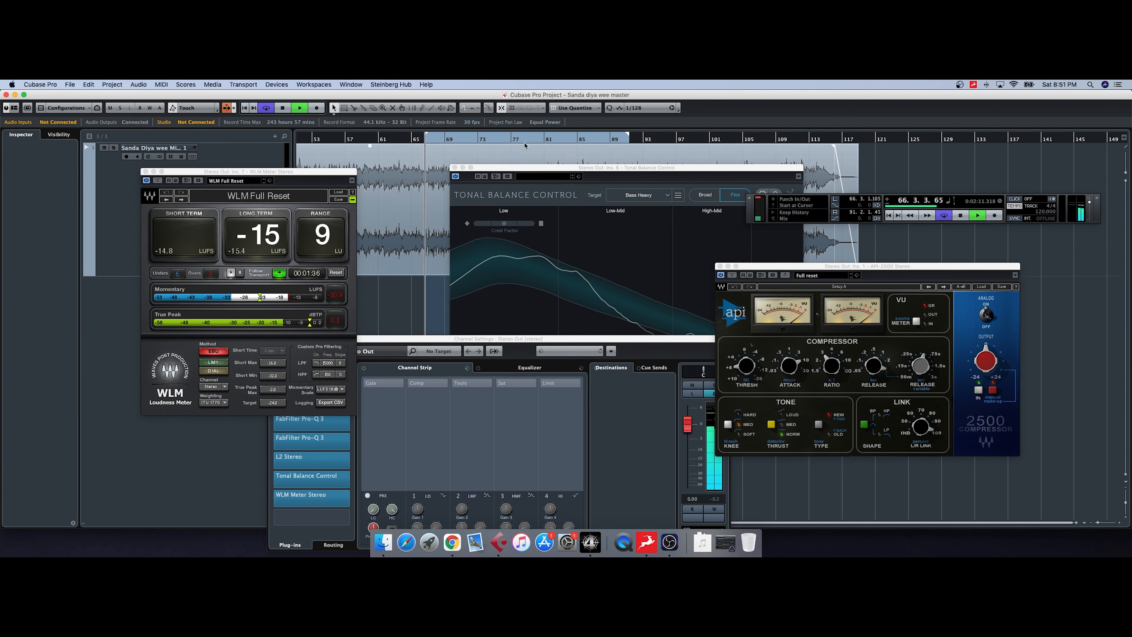
Compare the Broad and Fine views of Tonal Balance Control while auditioning different parts of the cycle range
left_click(611, 173)
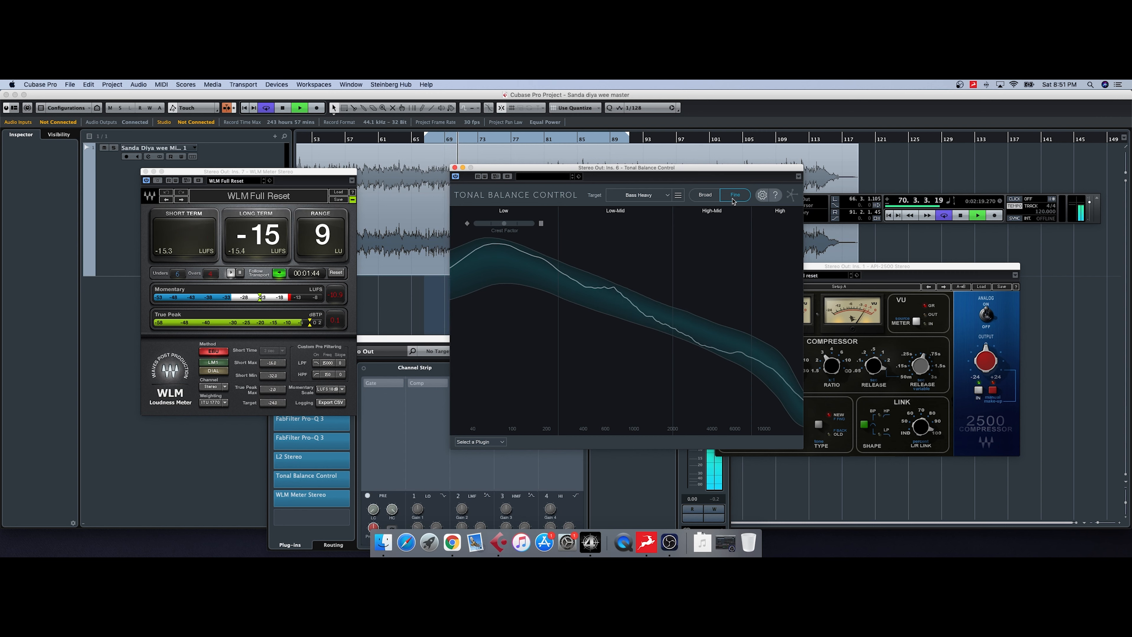
left_click(705, 195)
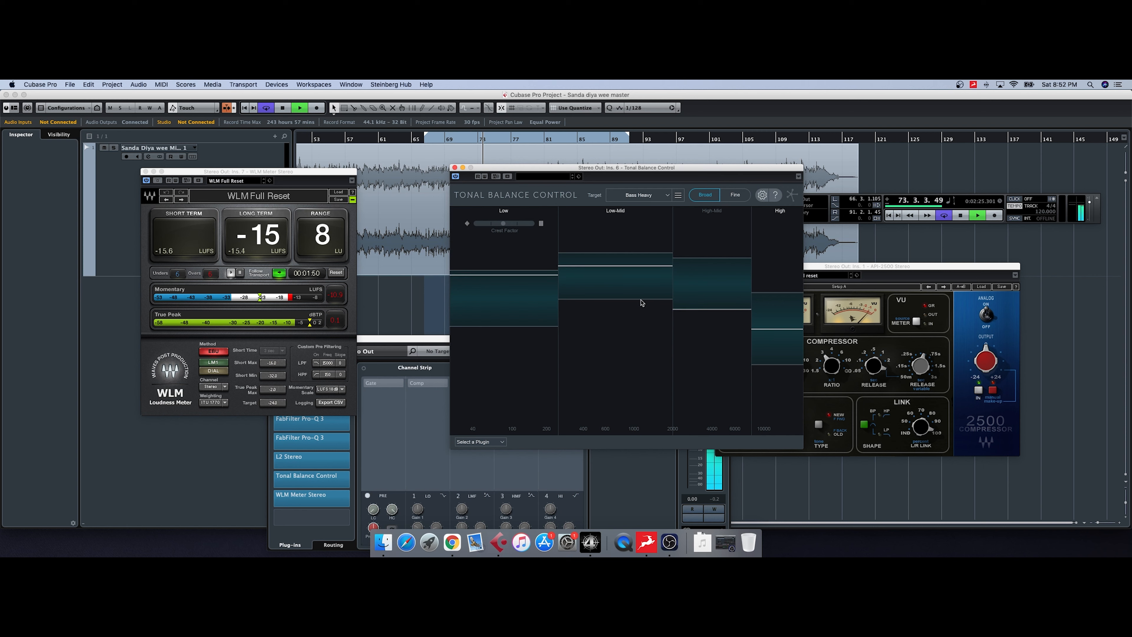
left_click(508, 140)
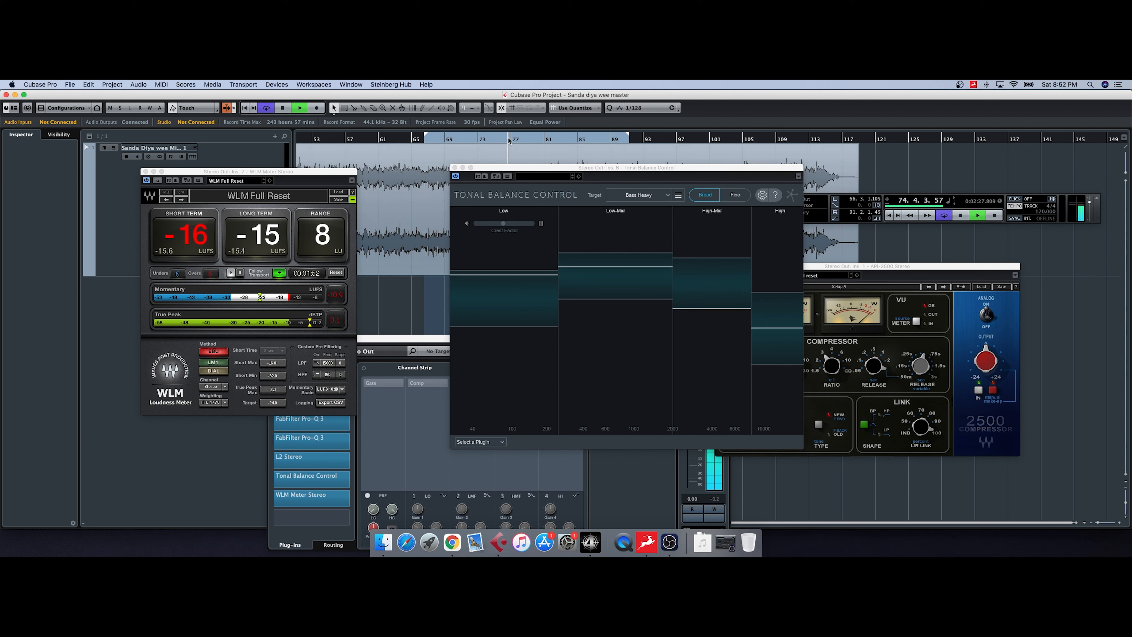
left_click(555, 141)
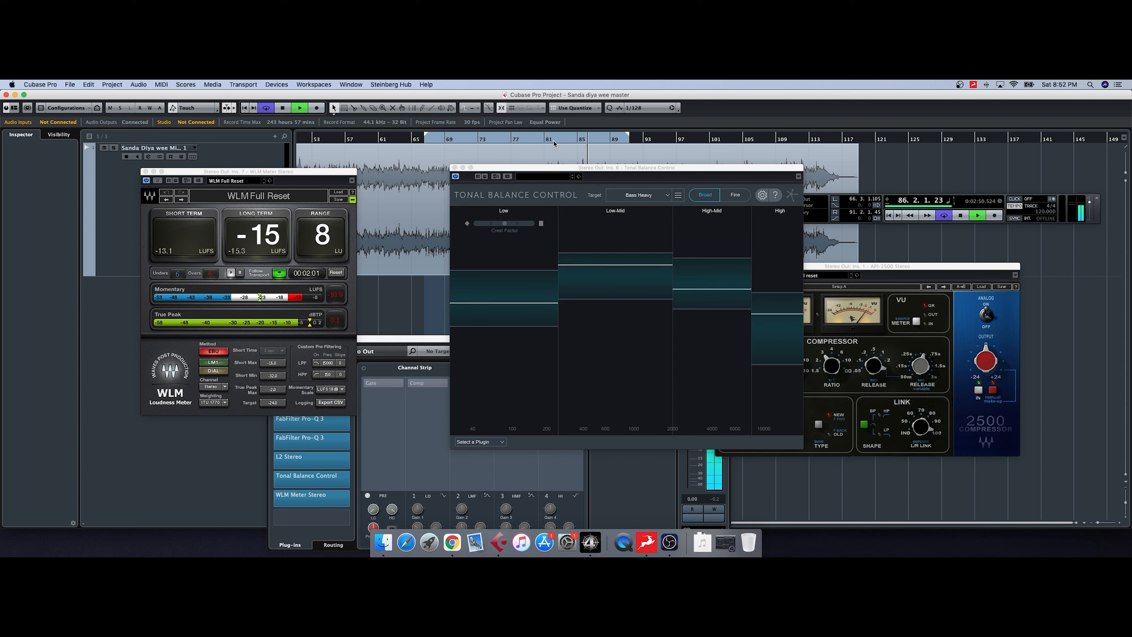
left_click(735, 194)
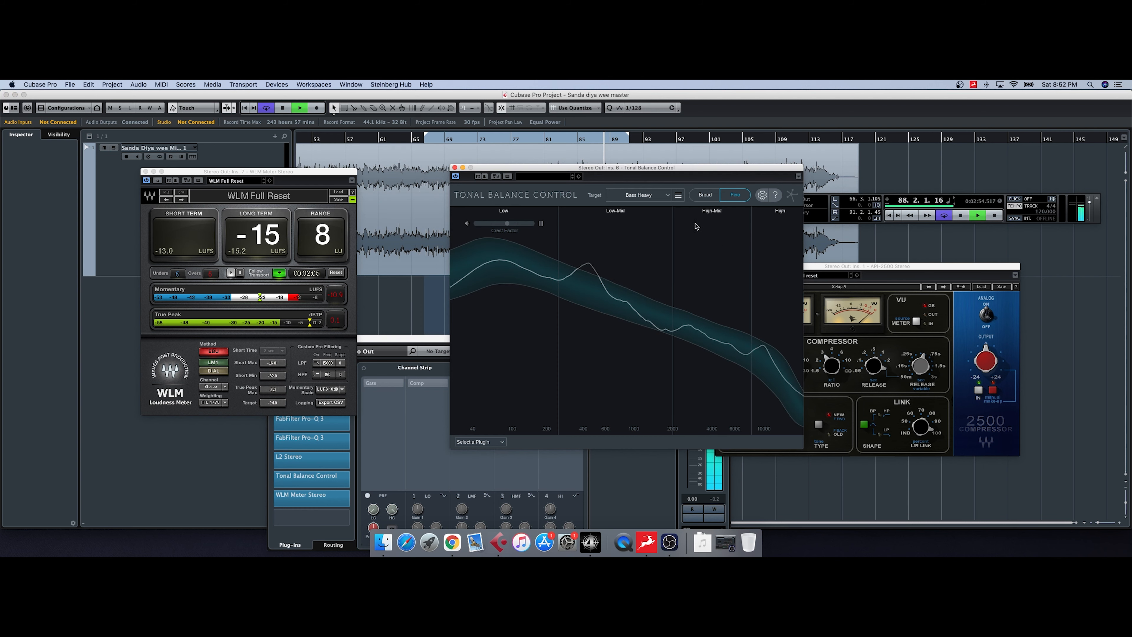
Stop playback, then audition briefly from about bar 77 to check the tonal balance curve
left_click(285, 109)
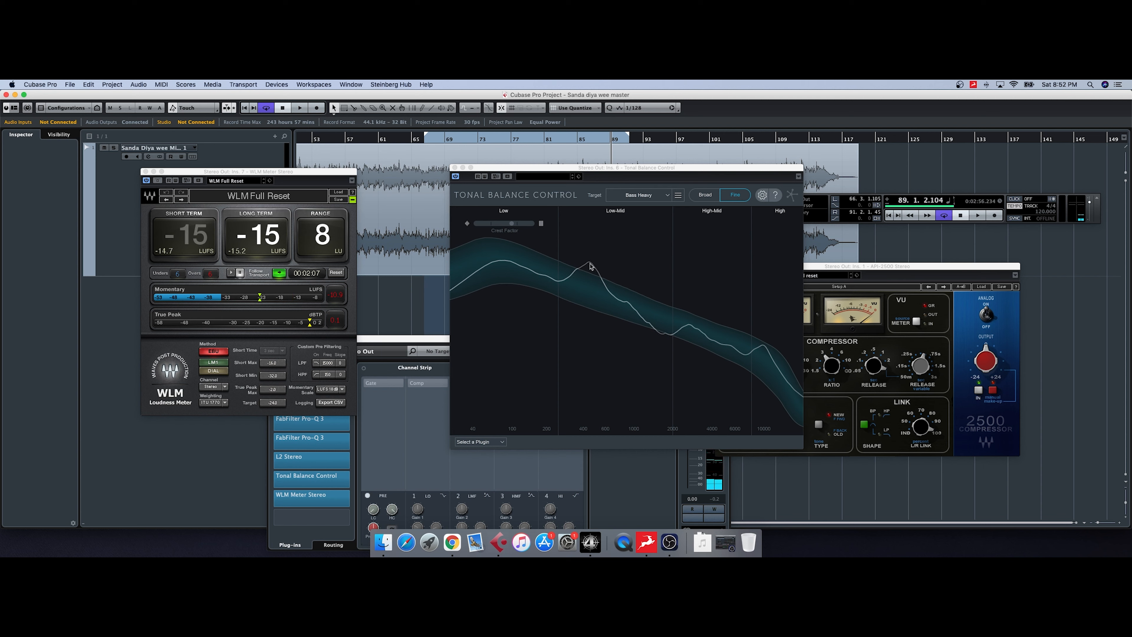
left_click(517, 140)
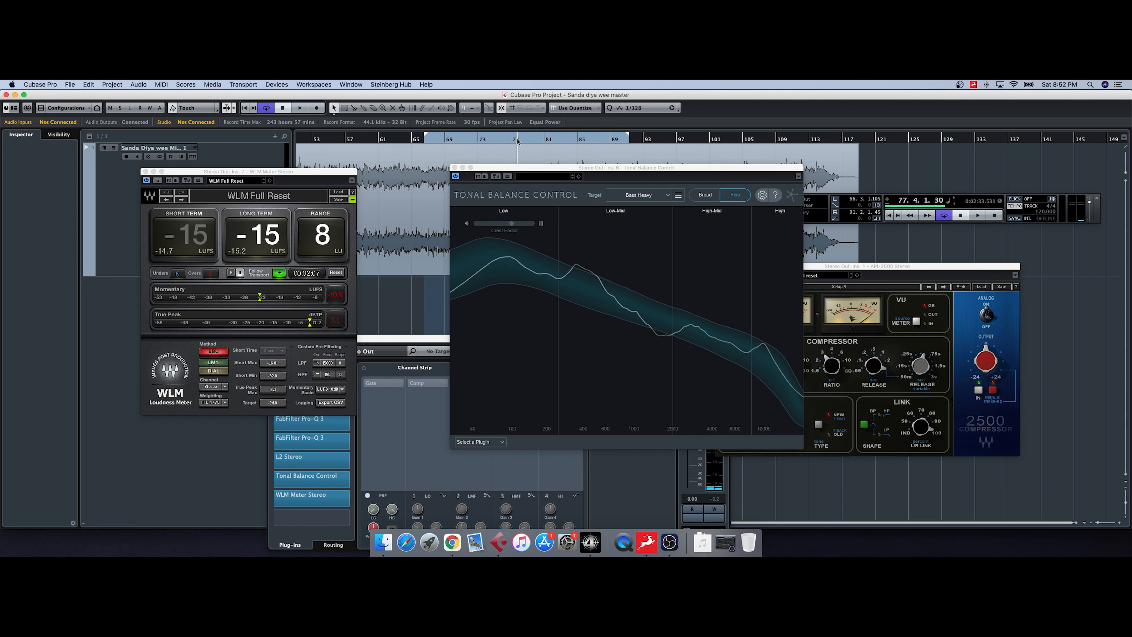
left_click(301, 108)
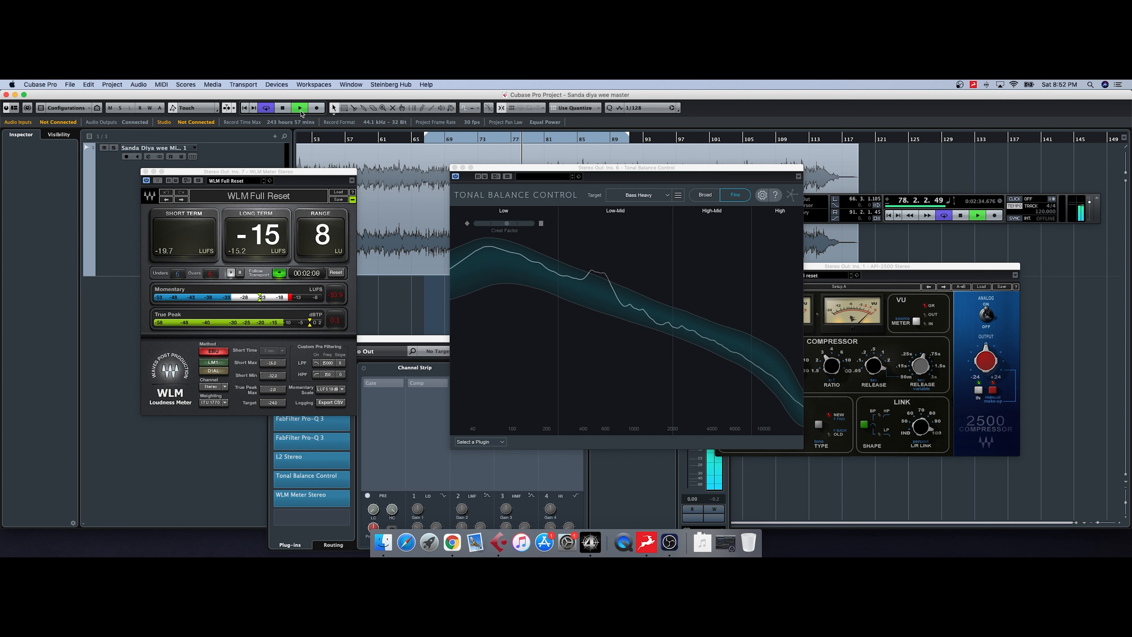
left_click(282, 108)
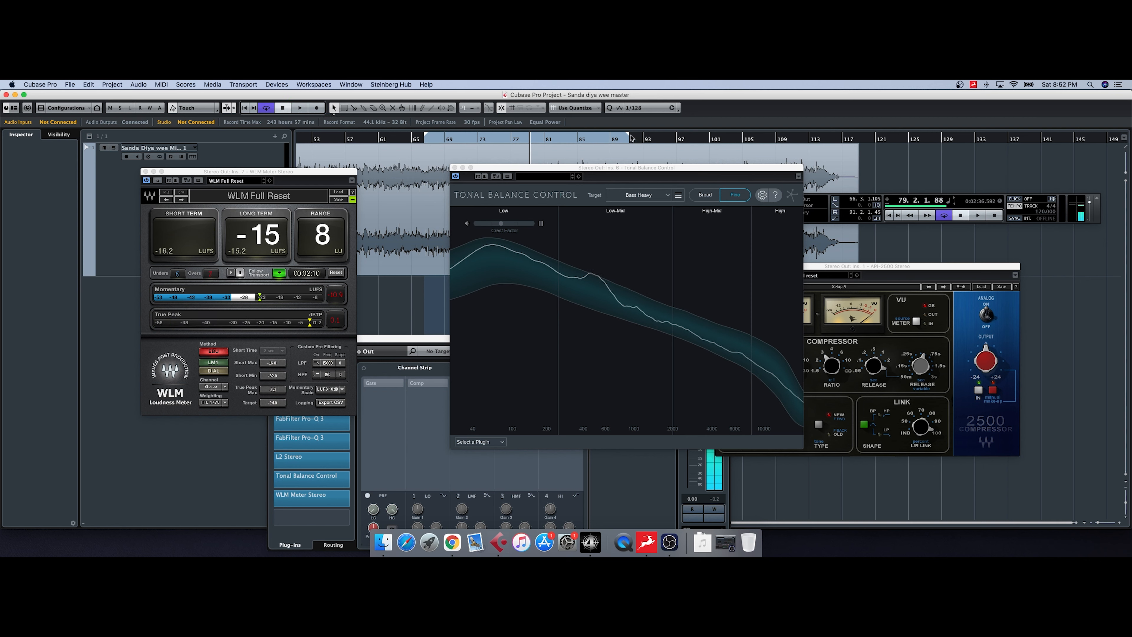
Extend the end of the cycle range to about bar 115 and place the project cursor at about bar 99
left_click_drag(632, 139, 831, 158)
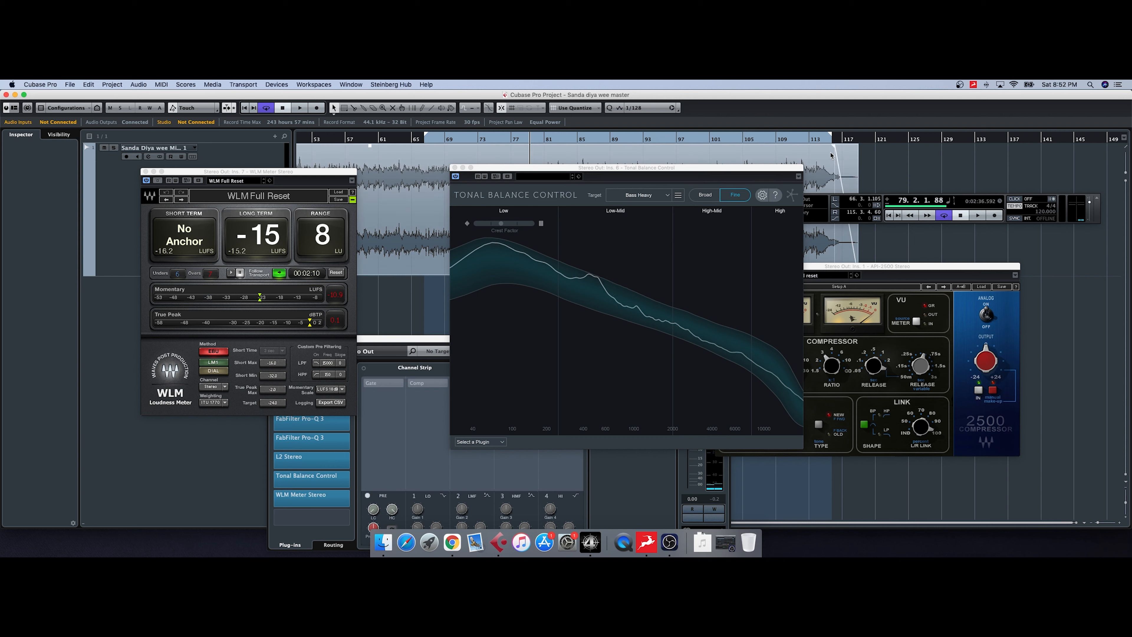
left_click(627, 141)
left_click(697, 141)
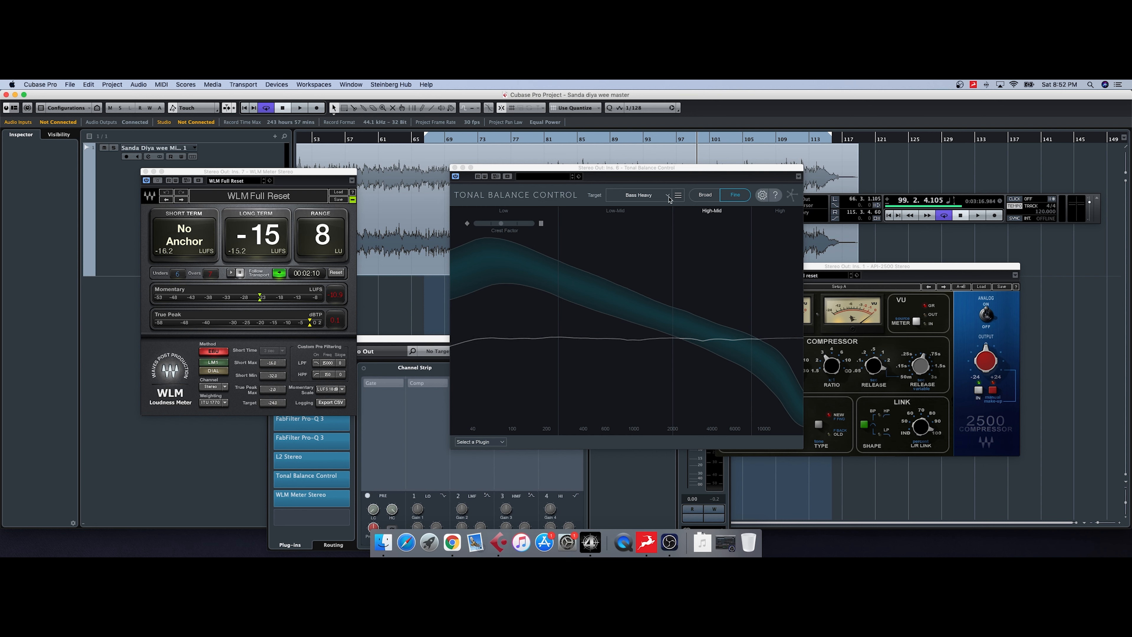
Switch Tonal Balance Control to Broad and back to Fine, and move its editor off the waveform
left_click(713, 200)
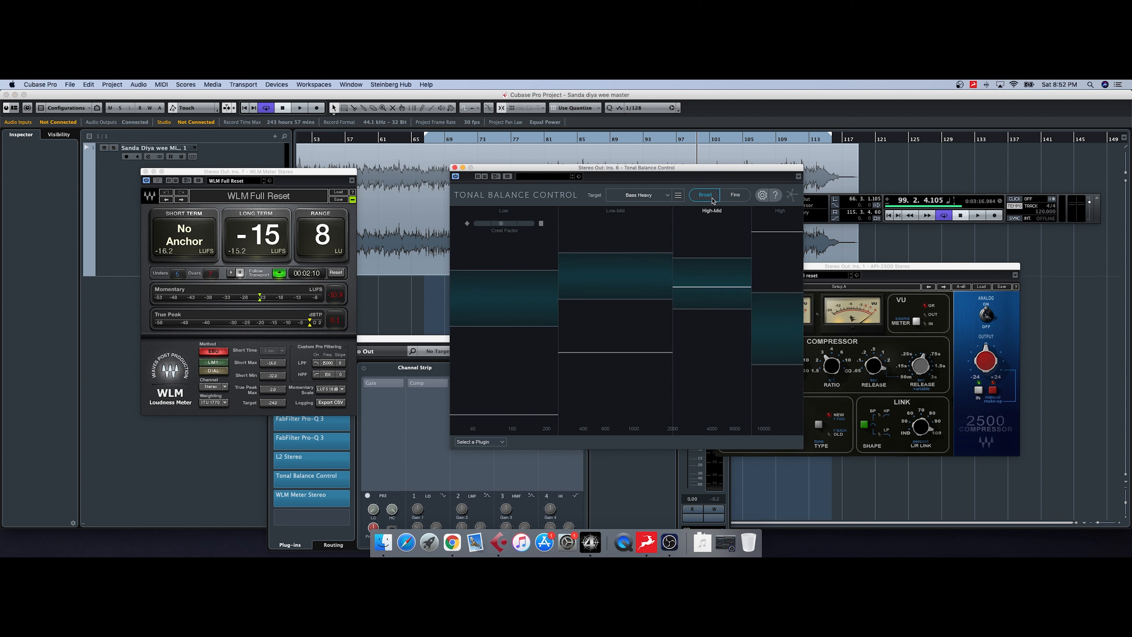
left_click(731, 201)
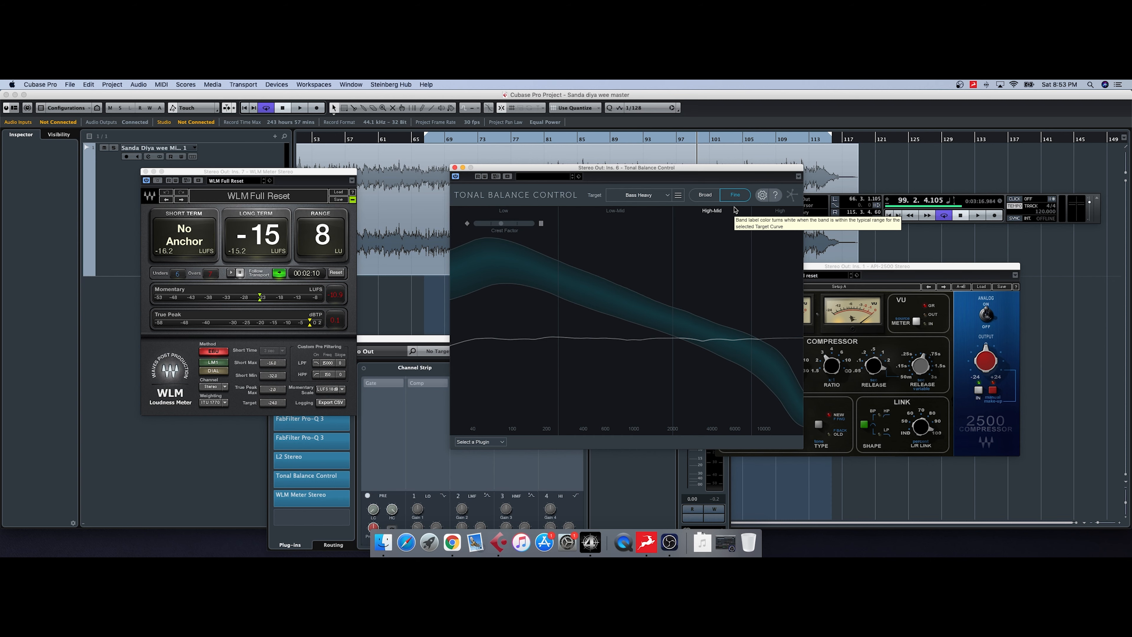
left_click_drag(564, 168, 869, 223)
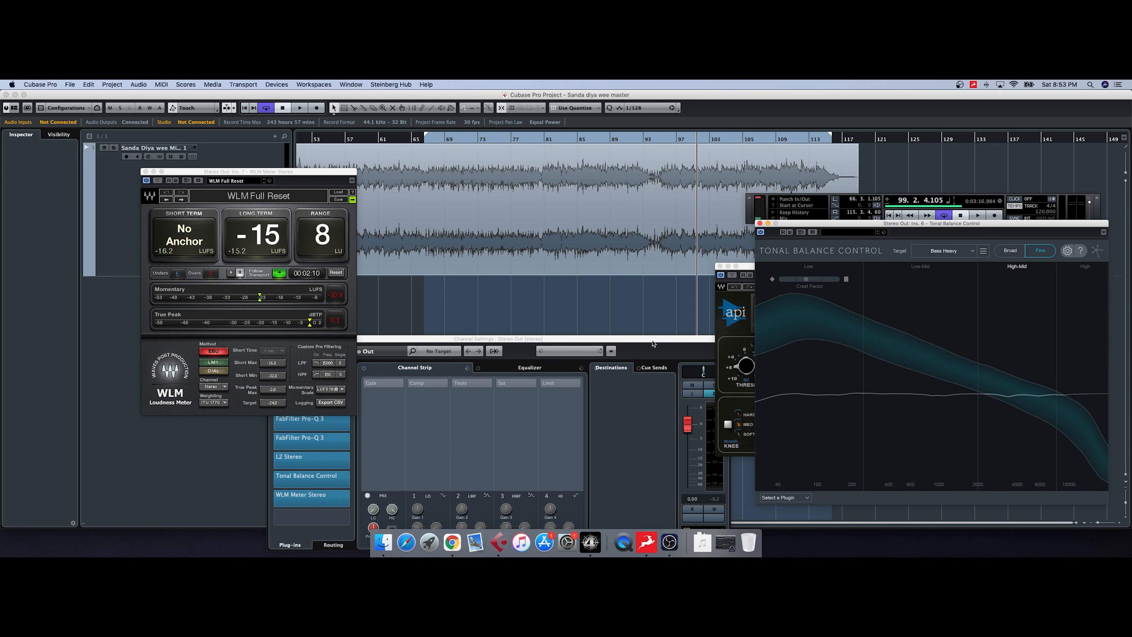
Close the WLM Meter editor and position the Stereo Out channel settings window clear of Tonal Balance Control
left_click_drag(653, 339, 746, 267)
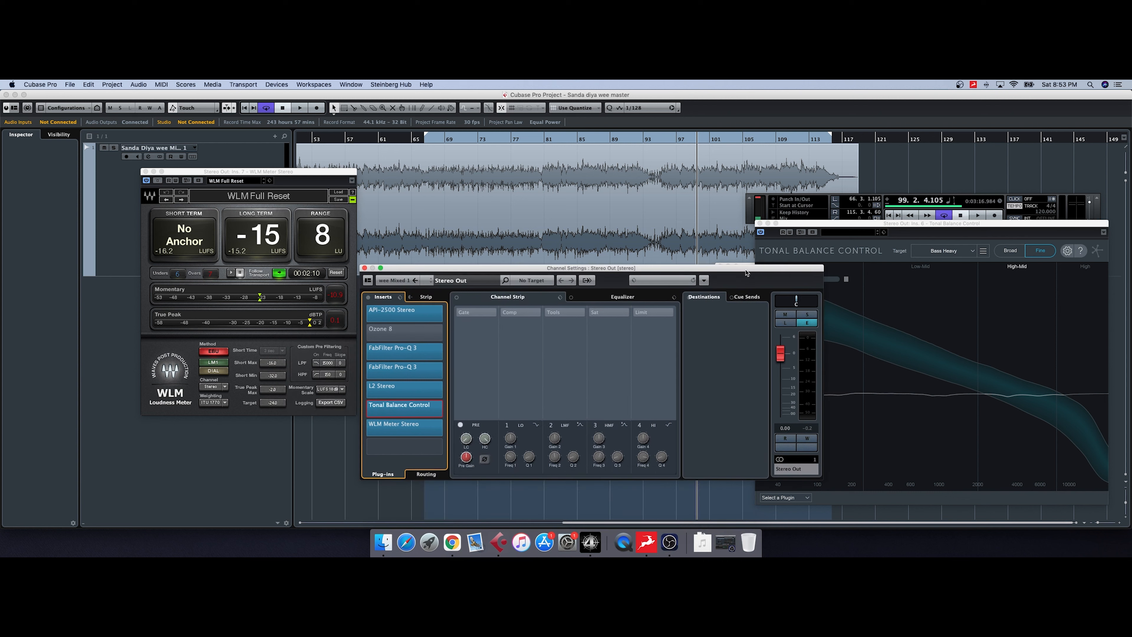
left_click(146, 172)
left_click_drag(593, 271, 535, 206)
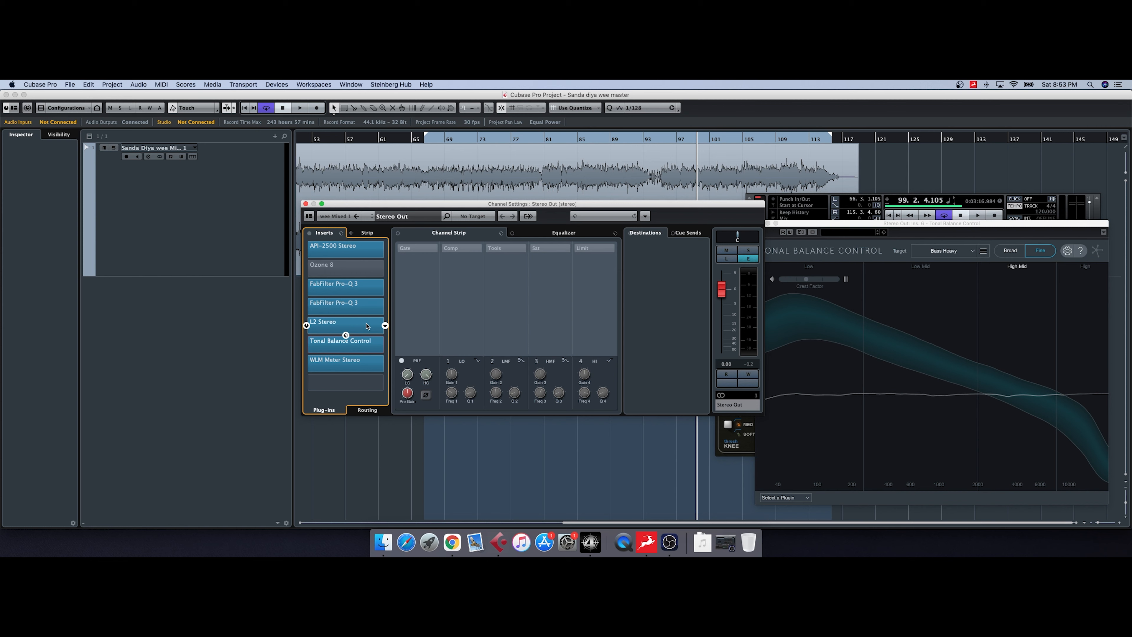
left_click_drag(728, 206, 640, 215)
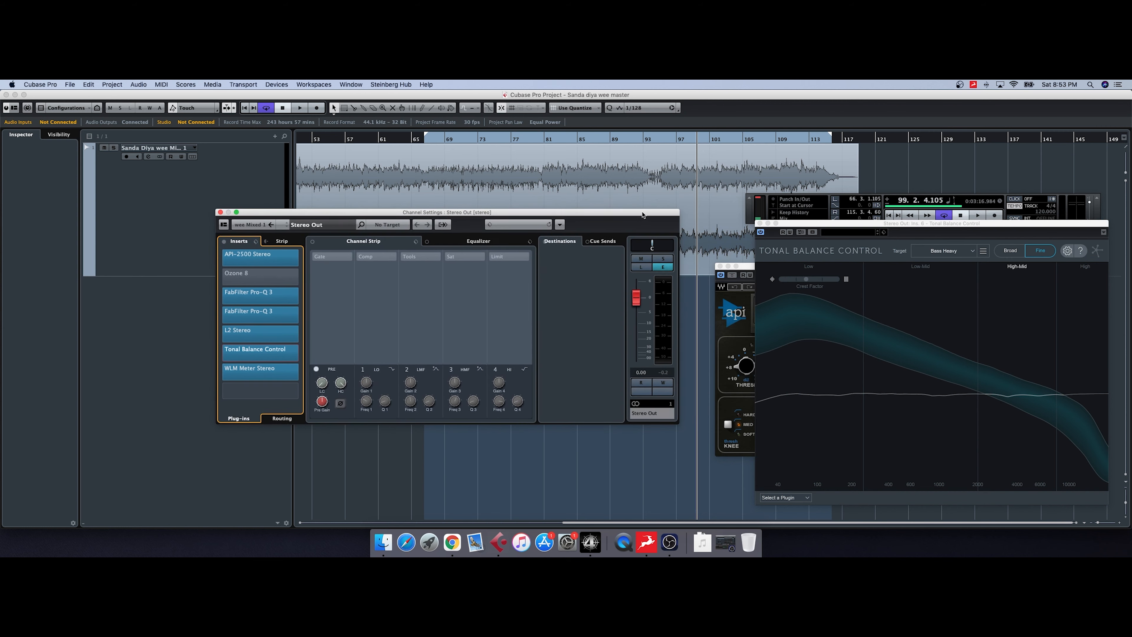
Reopen Tonal Balance Control from the Stereo Out inserts, reposition its editor and reset the transport panel's clipping indicator
left_click(281, 352)
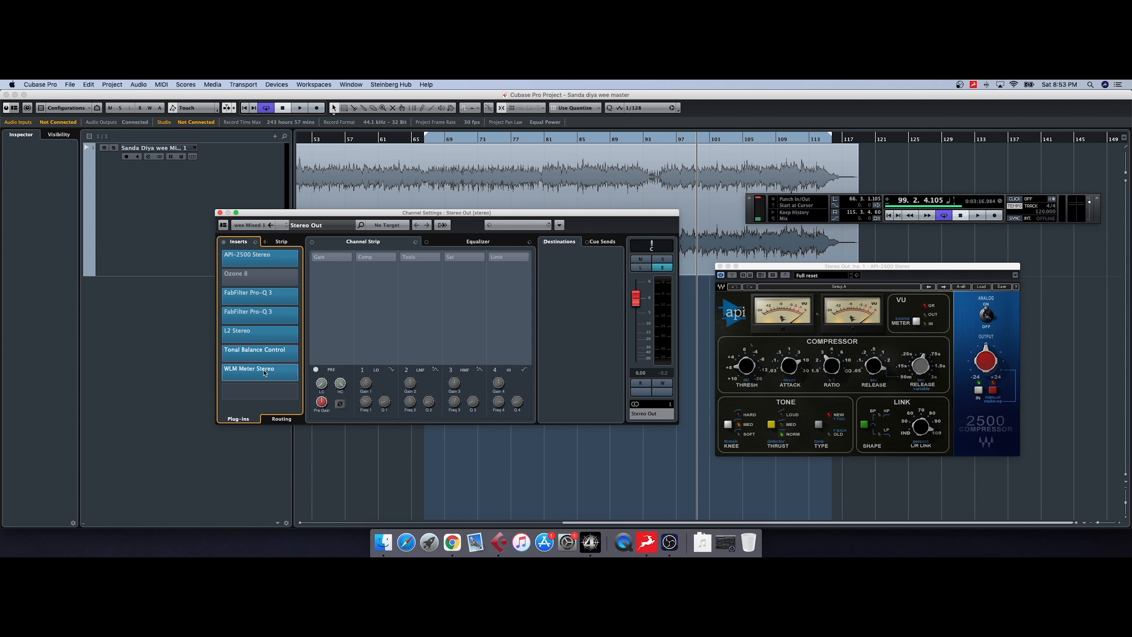
left_click(265, 355)
left_click_drag(930, 228, 834, 251)
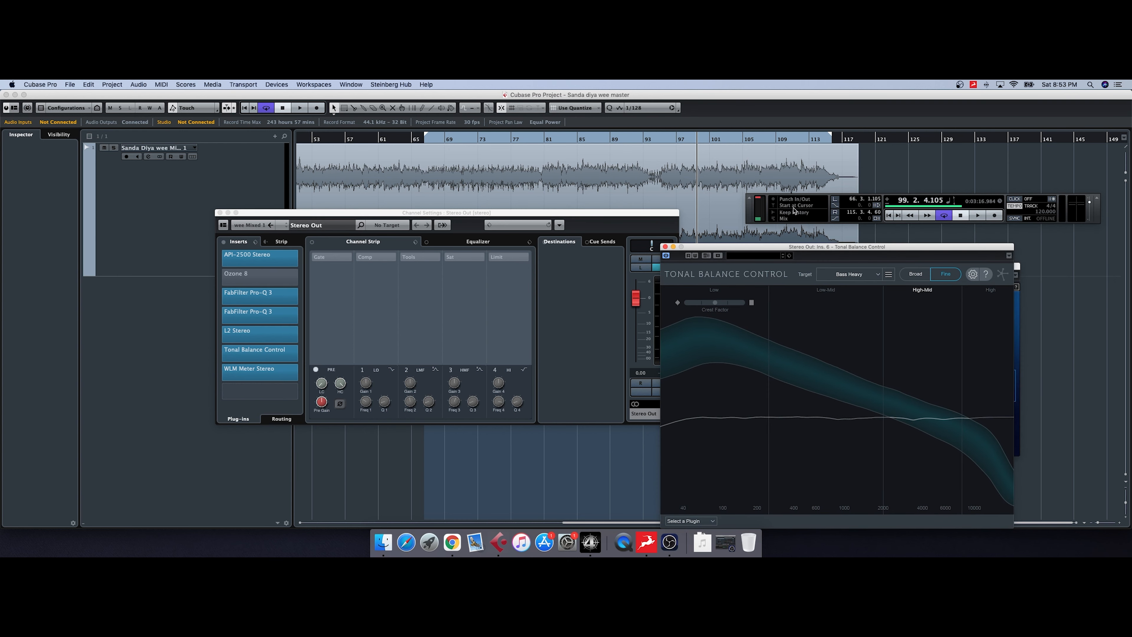
left_click(759, 202)
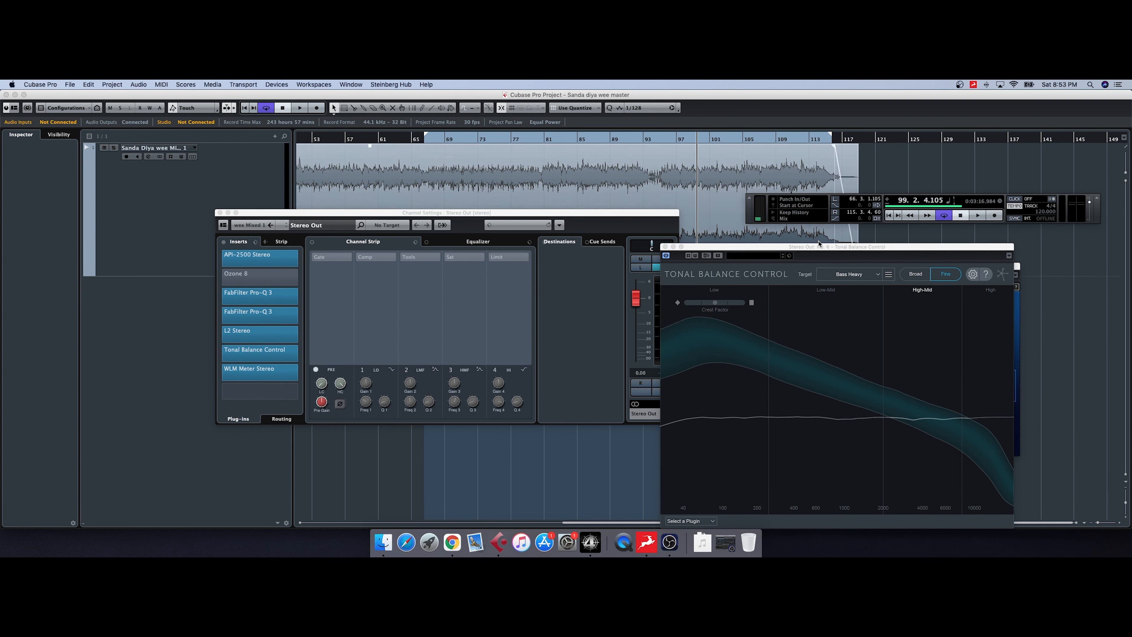
Try project cursor positions at about bars 84 and 81, settling at about bar 80
left_click(577, 136)
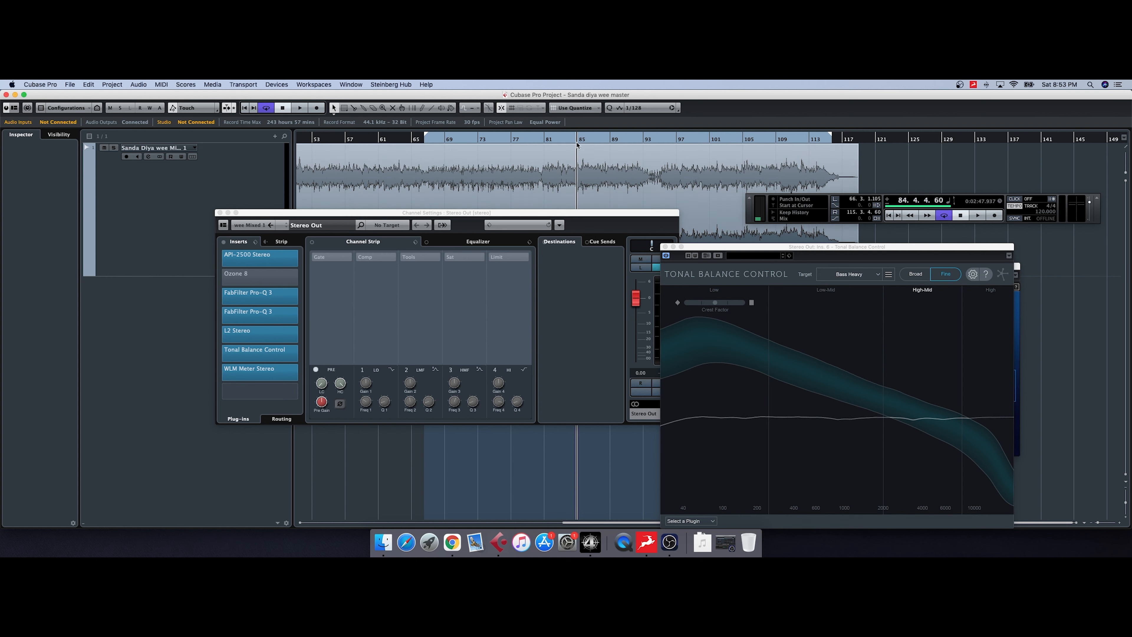
left_click(547, 138)
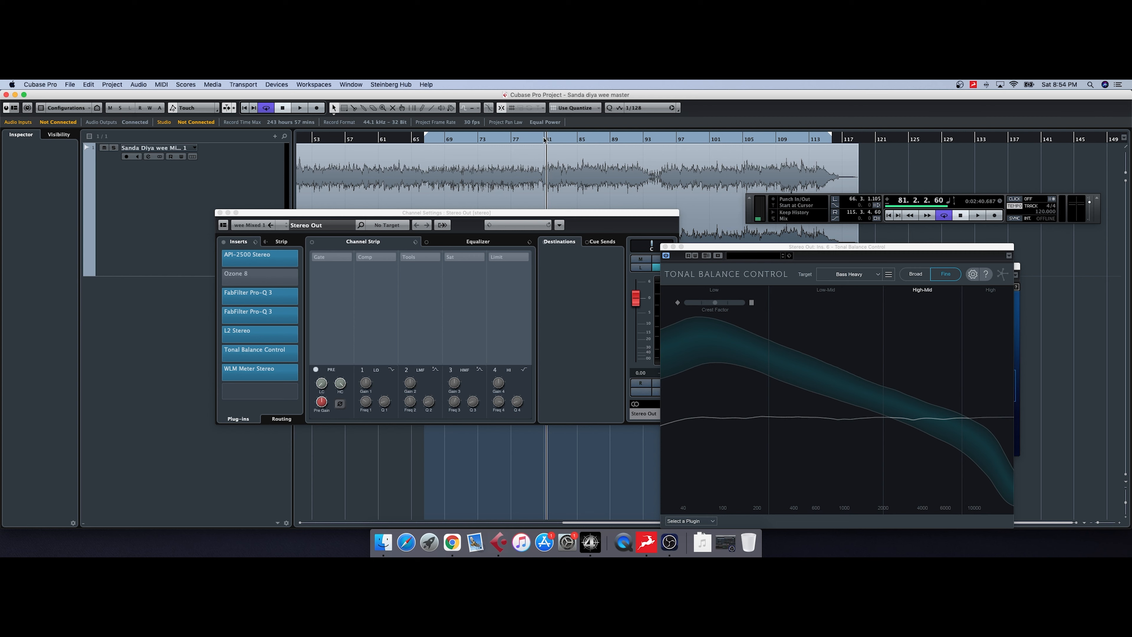
left_click(541, 138)
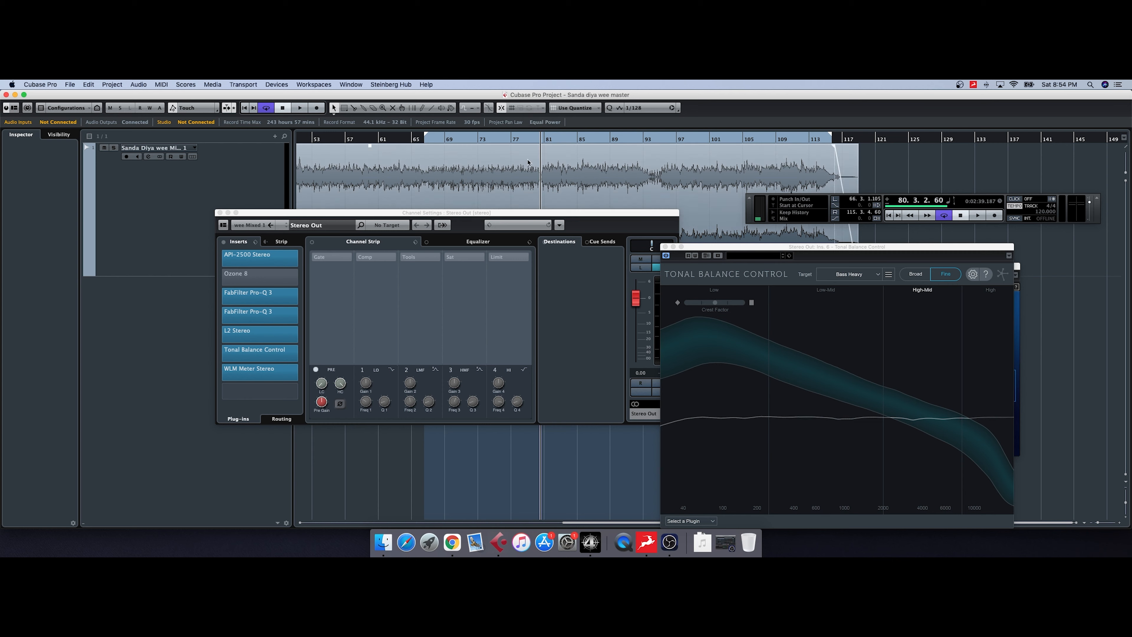
Arrange the channel settings, Tonal Balance Control and API-2500 windows so the compressor editor is fully in view
left_click_drag(525, 213, 473, 221)
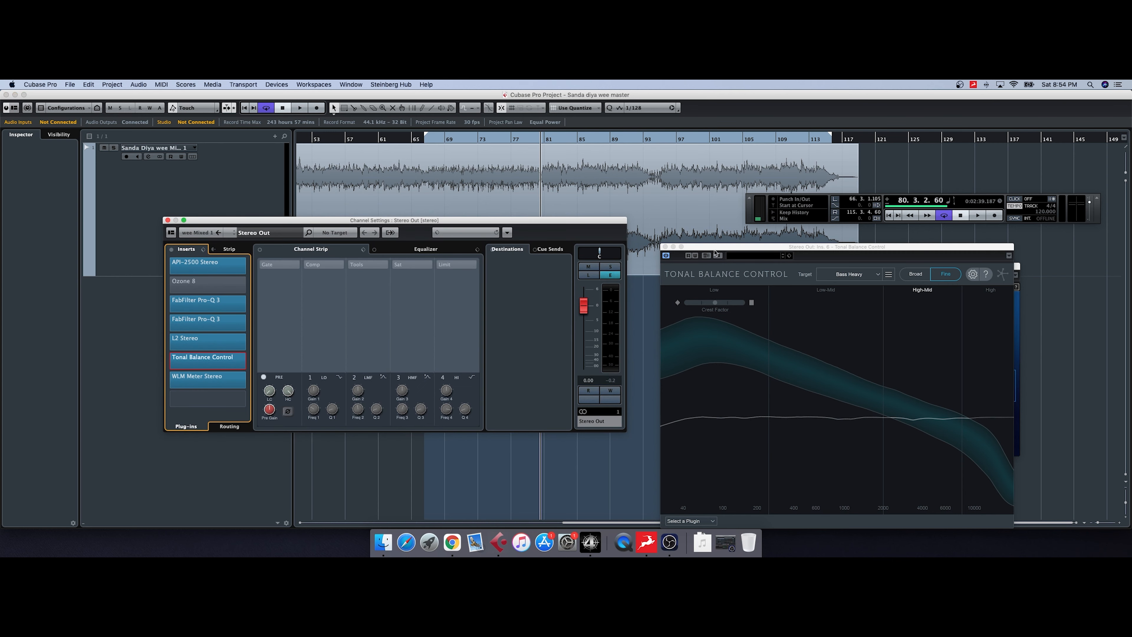
left_click_drag(712, 250, 687, 224)
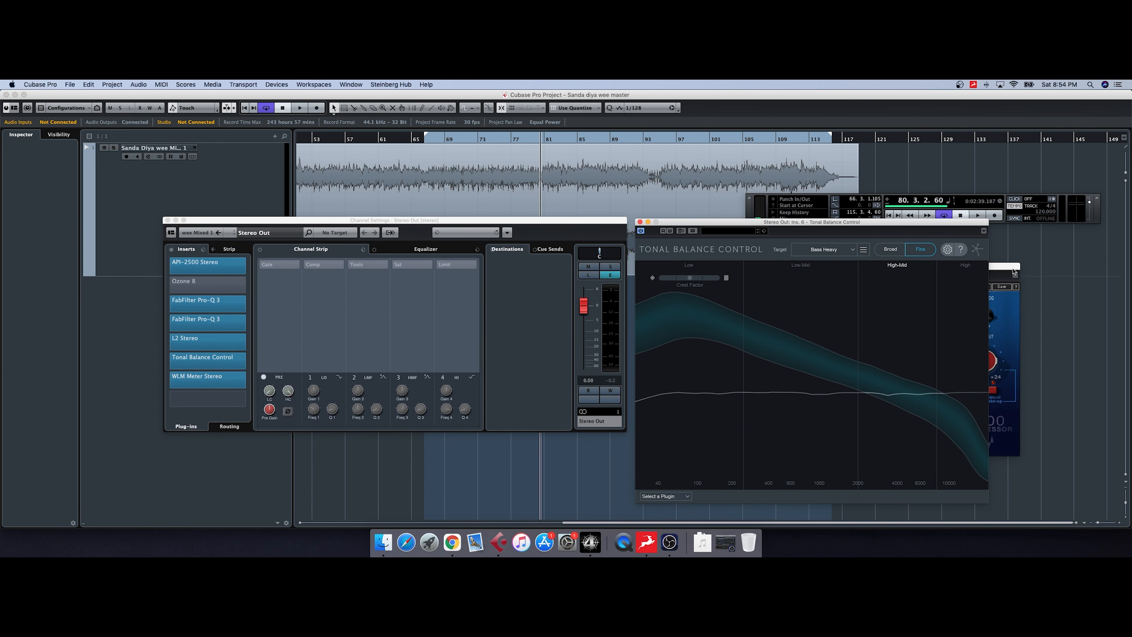
left_click_drag(1014, 267, 1103, 272)
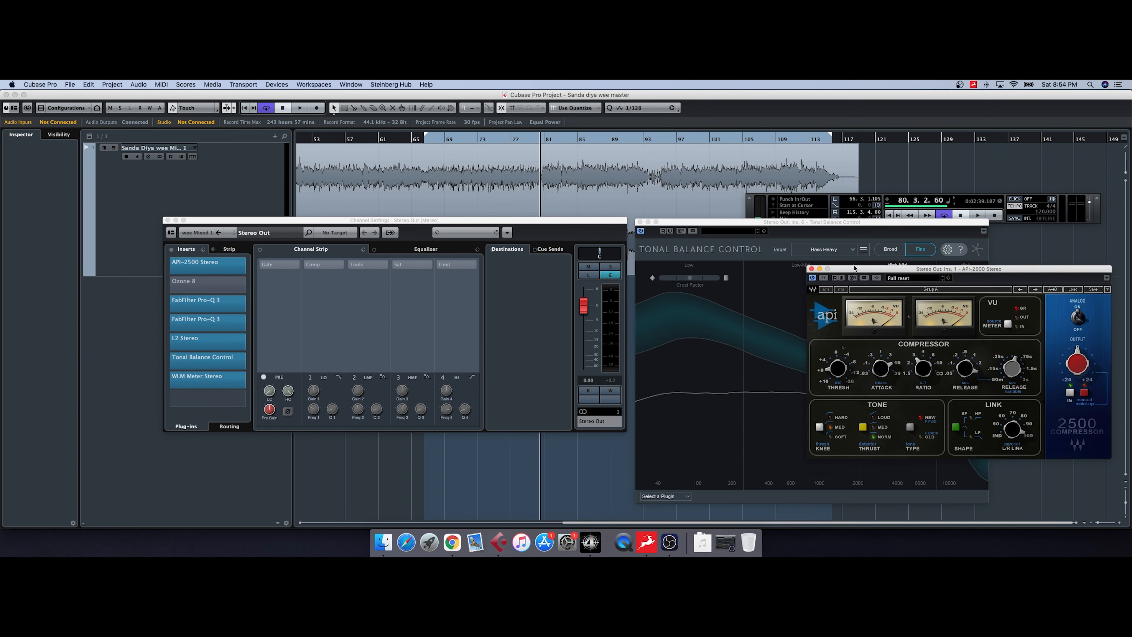
left_click_drag(855, 268, 823, 280)
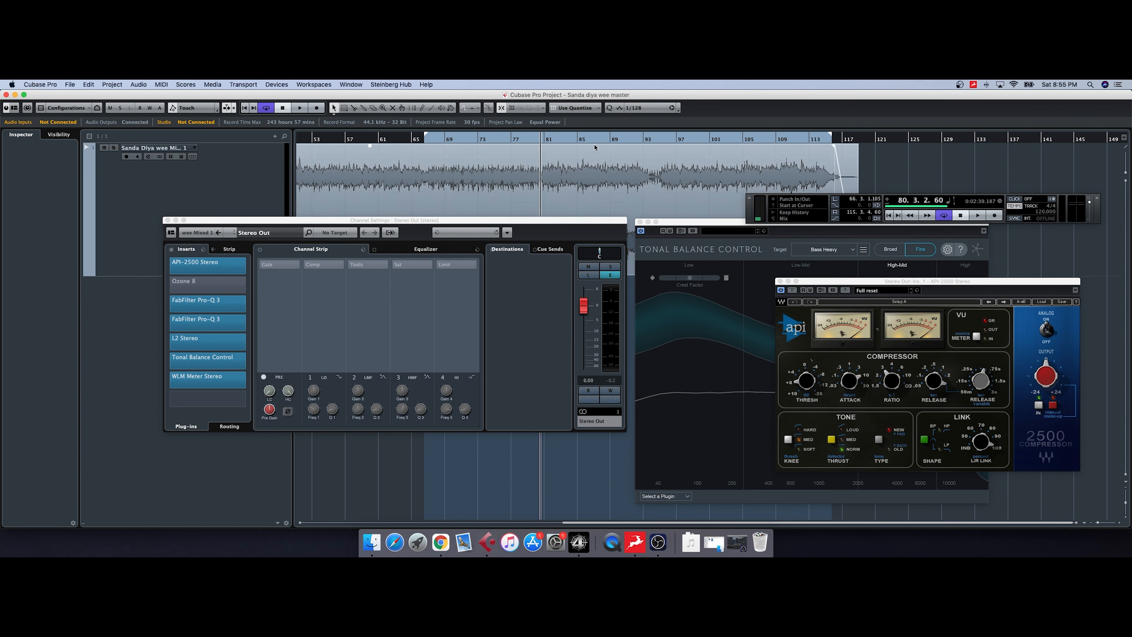
Move the project cursor to about bar 83, back to about bar 80 and on to the cycle start near bar 66
left_click(565, 141)
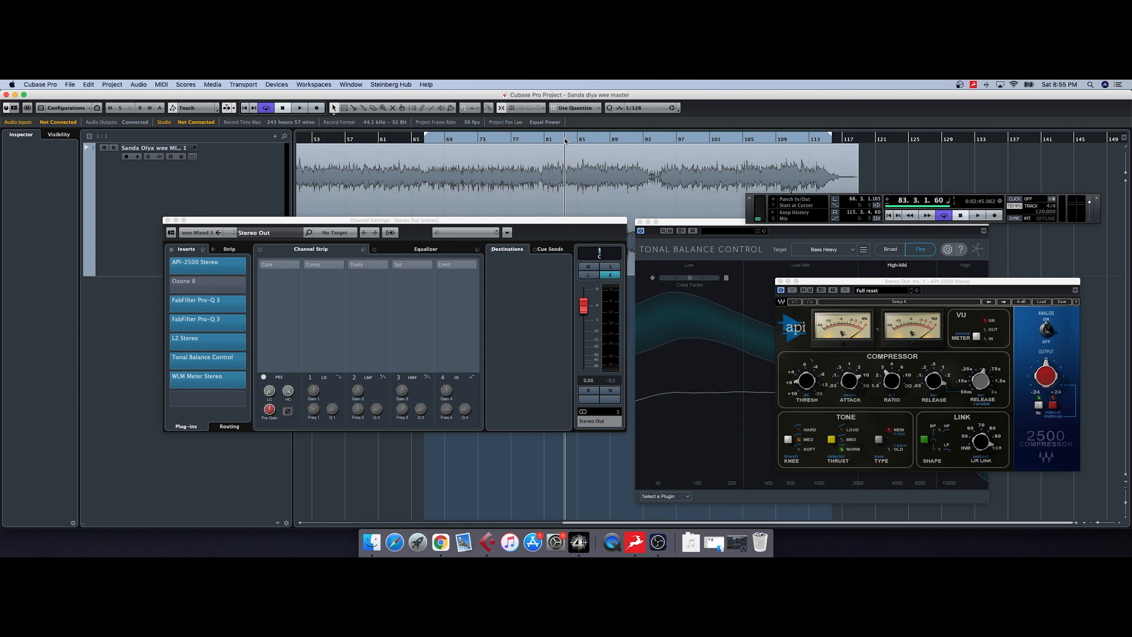
left_click(543, 140)
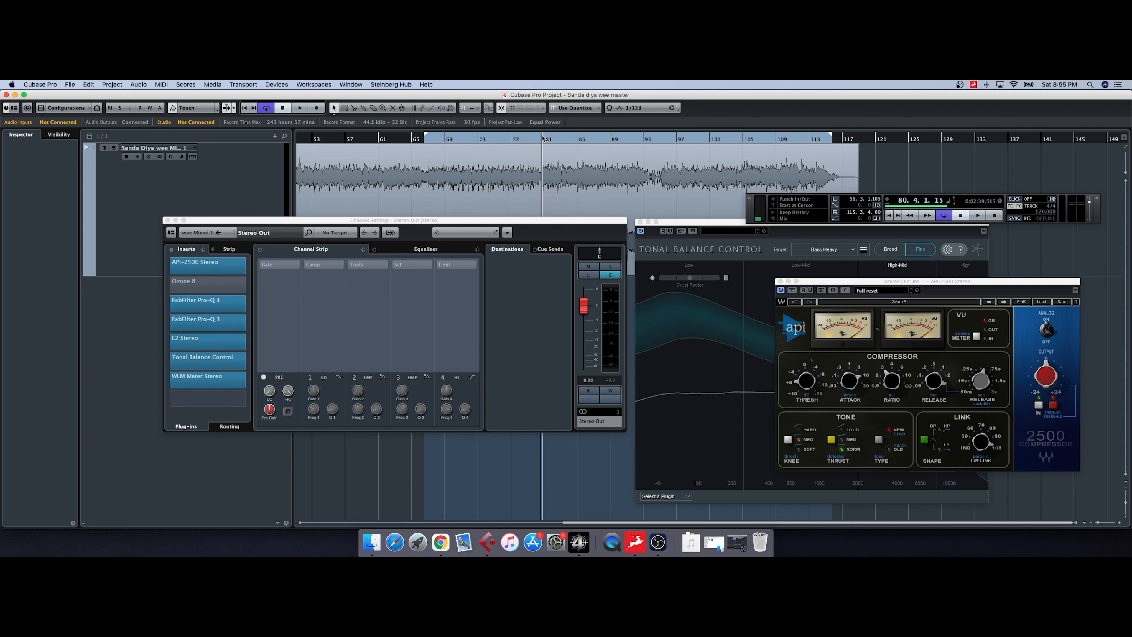
left_click(543, 141)
left_click(433, 139)
left_click(427, 140)
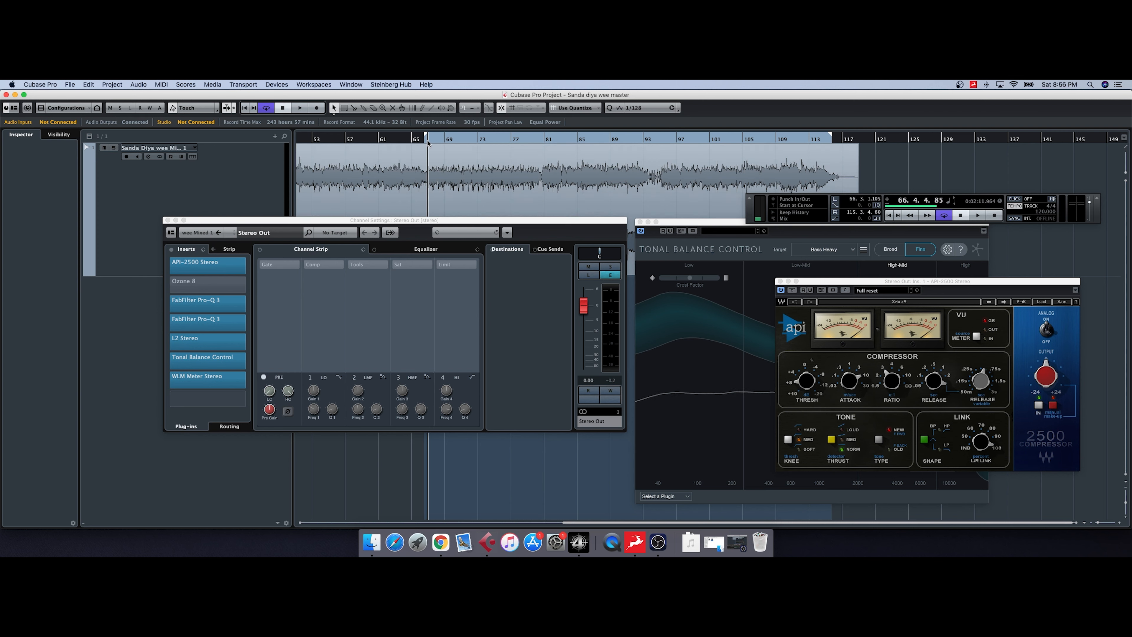
Place the project cursor near the start of bar 1 and briefly audition the processed opening of the song
scroll(412, 160, "left", 10)
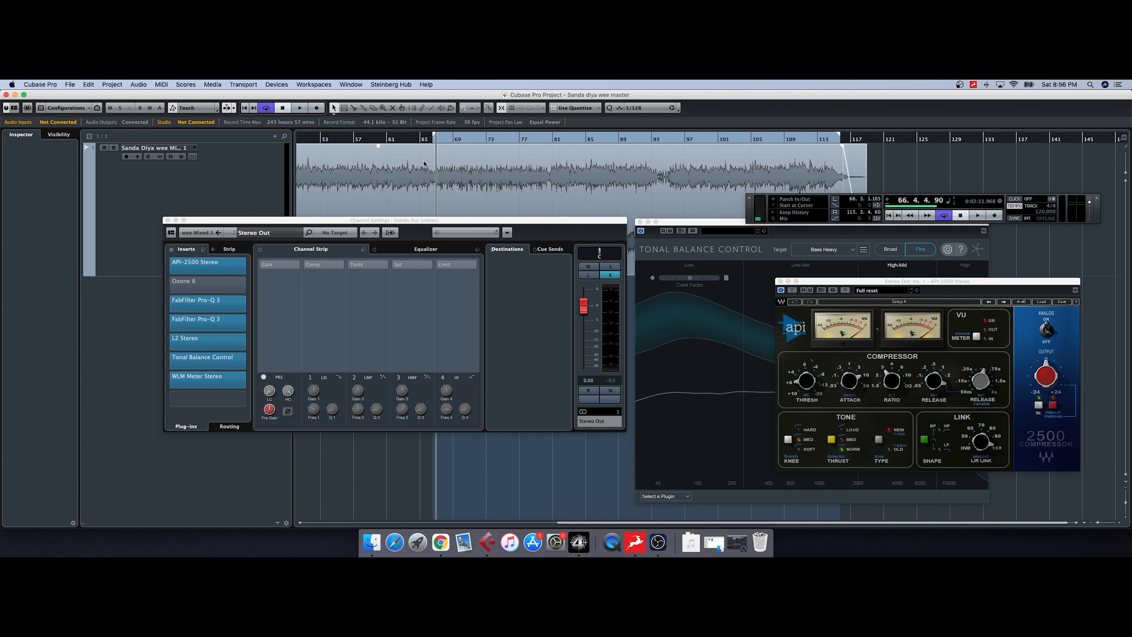
left_click(305, 139)
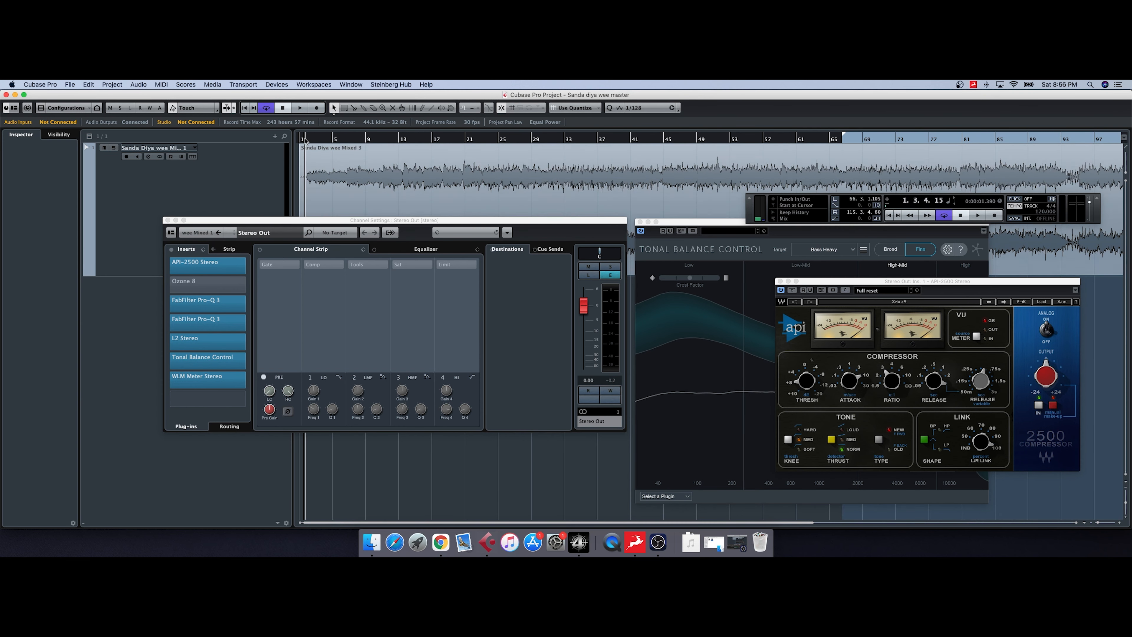
key("space")
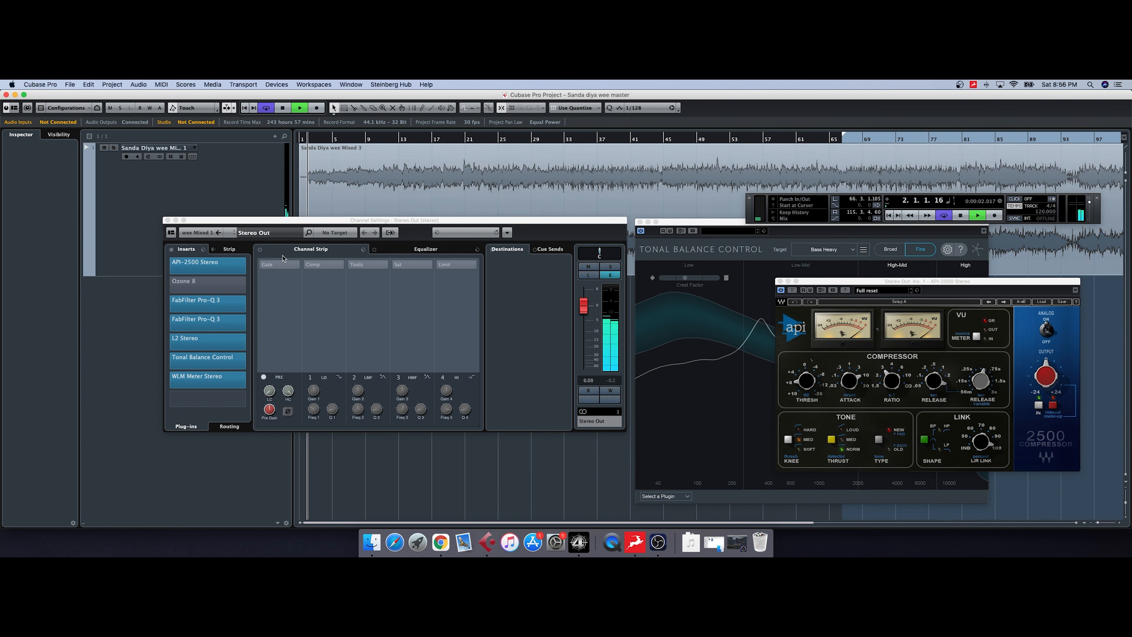
key("space")
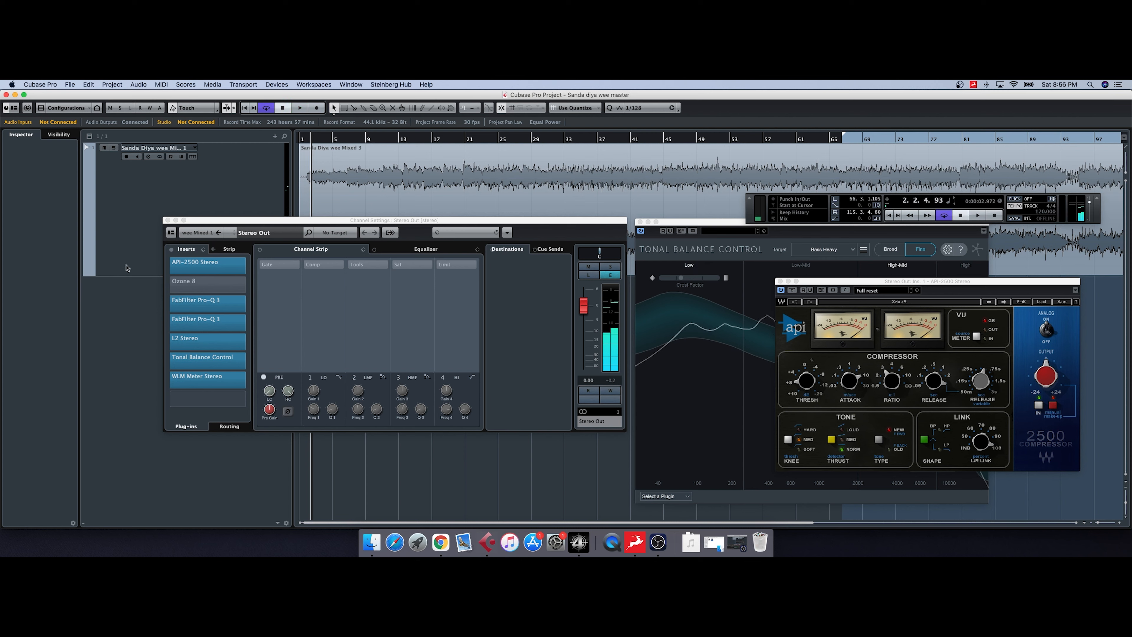
Bypass all Stereo Out inserts and play the unprocessed song from near the start of bar 1
left_click(171, 249)
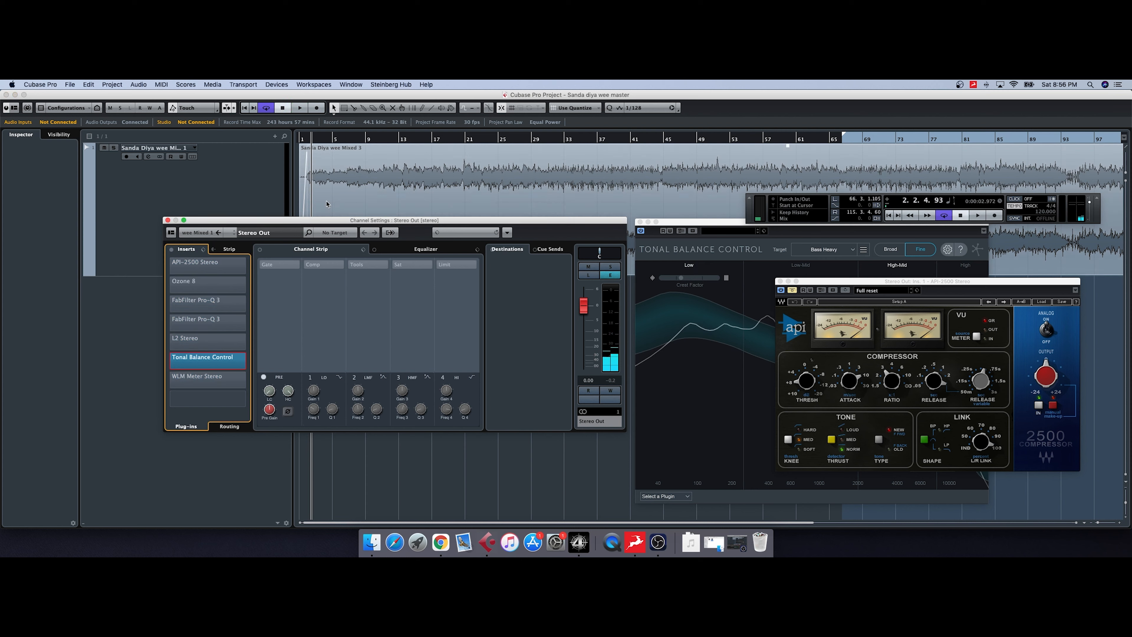
left_click(307, 152)
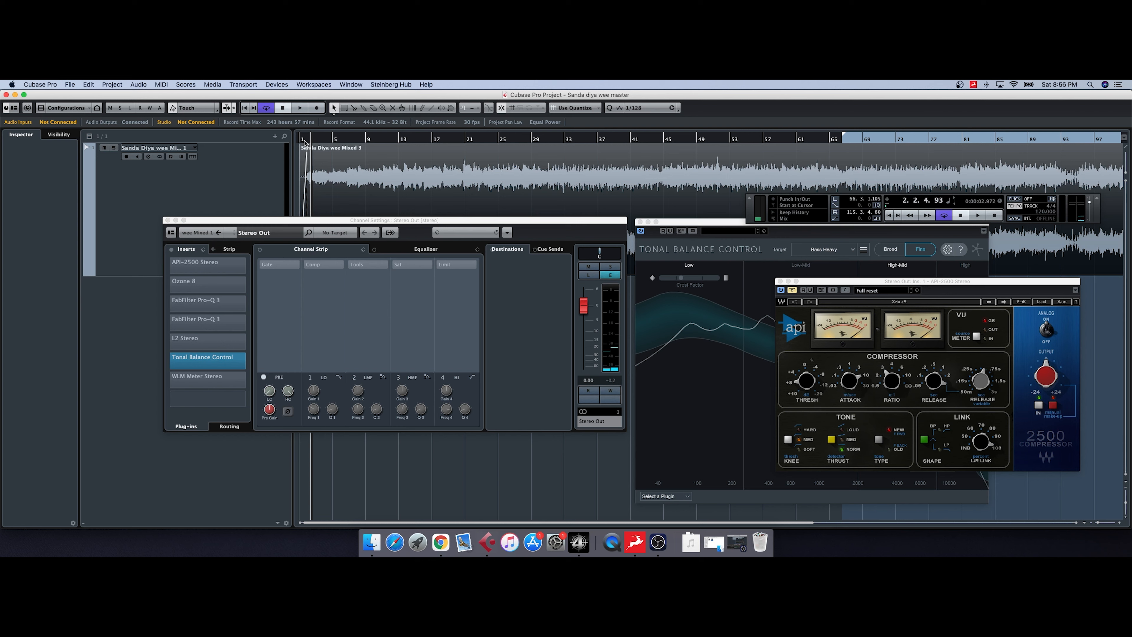
left_click(305, 140)
key("space")
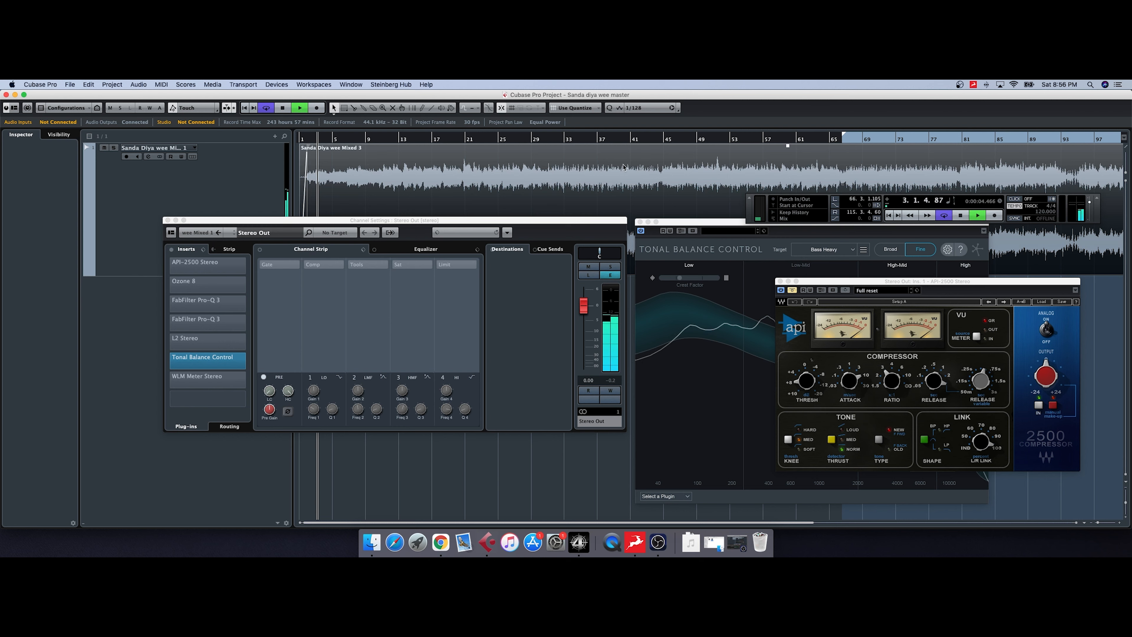
Close Tonal Balance Control, open the WLM Meter editor and place it over the right part of the API-2500 editor
left_click(640, 221)
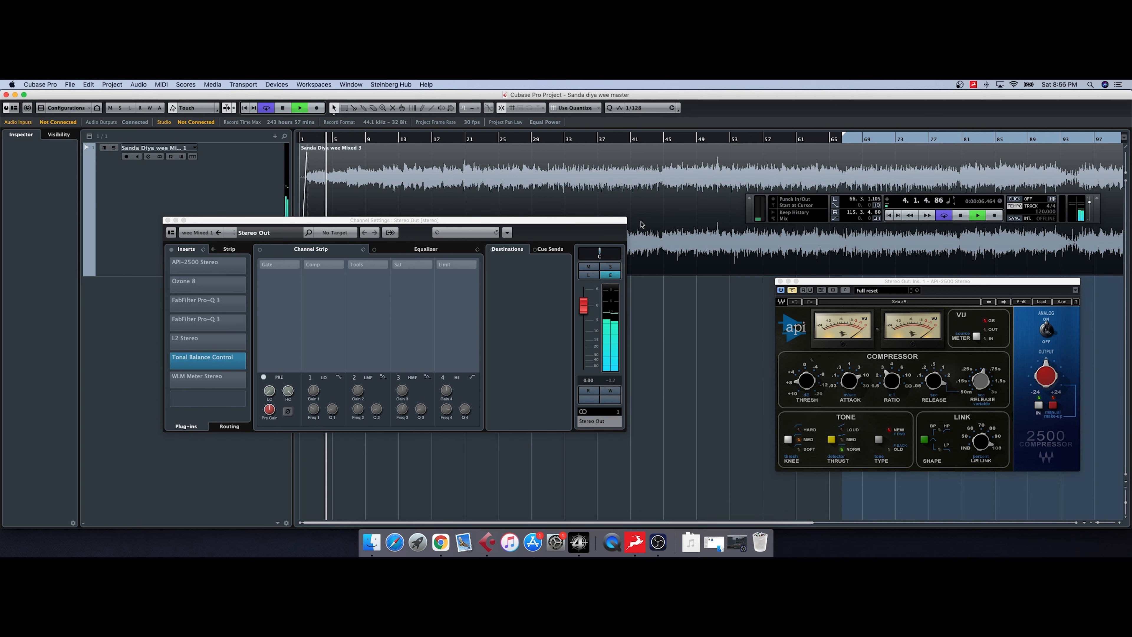
left_click(211, 380)
left_click(212, 381)
left_click_drag(281, 139, 1039, 281)
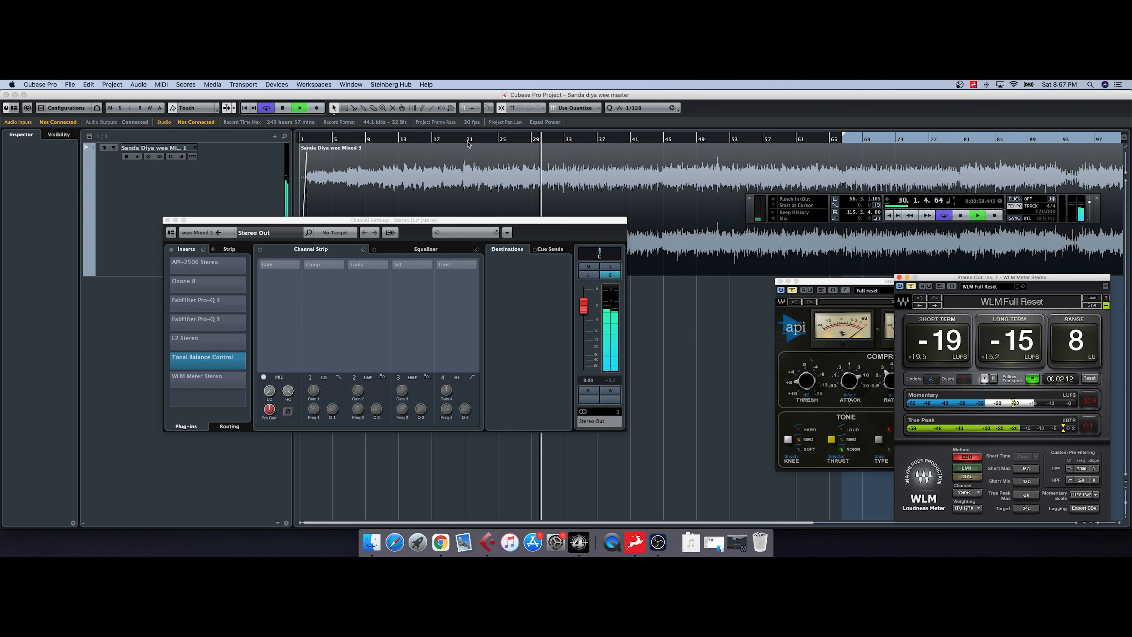
Stop playback, reactivate the bypassed inserts including WLM Meter, and play the processed song from the beginning
key("space")
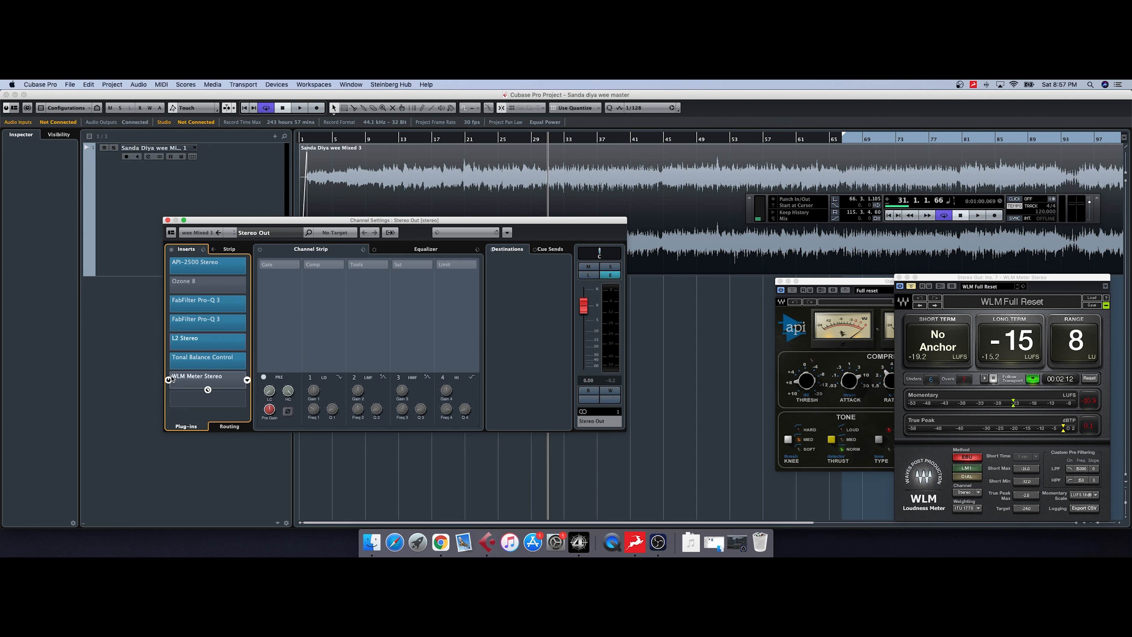
left_click(168, 380)
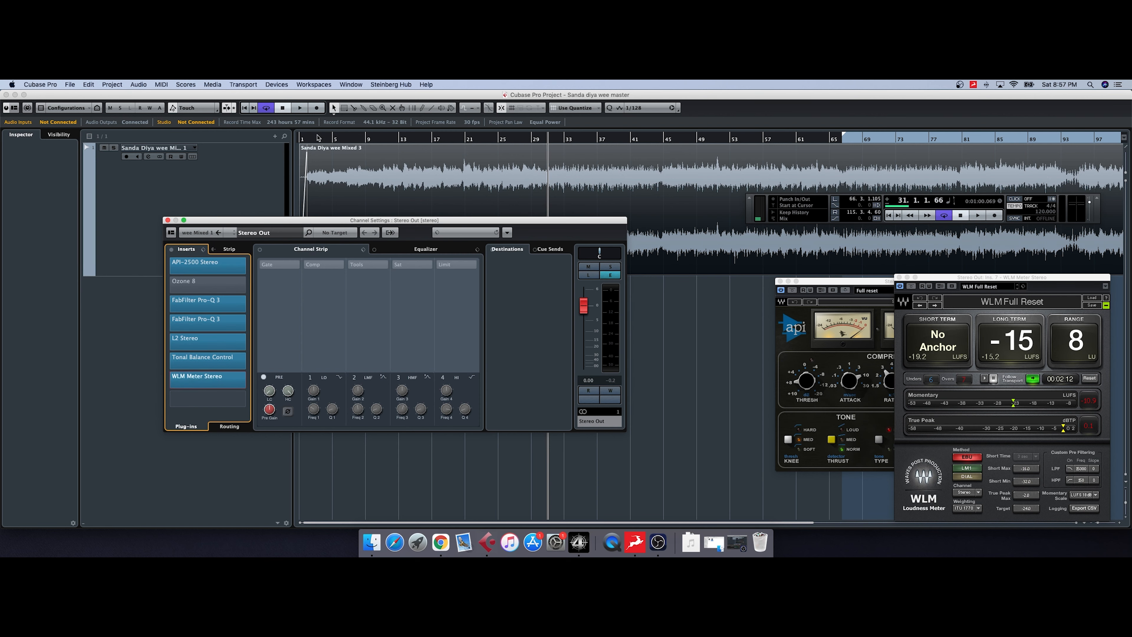
left_click(303, 139)
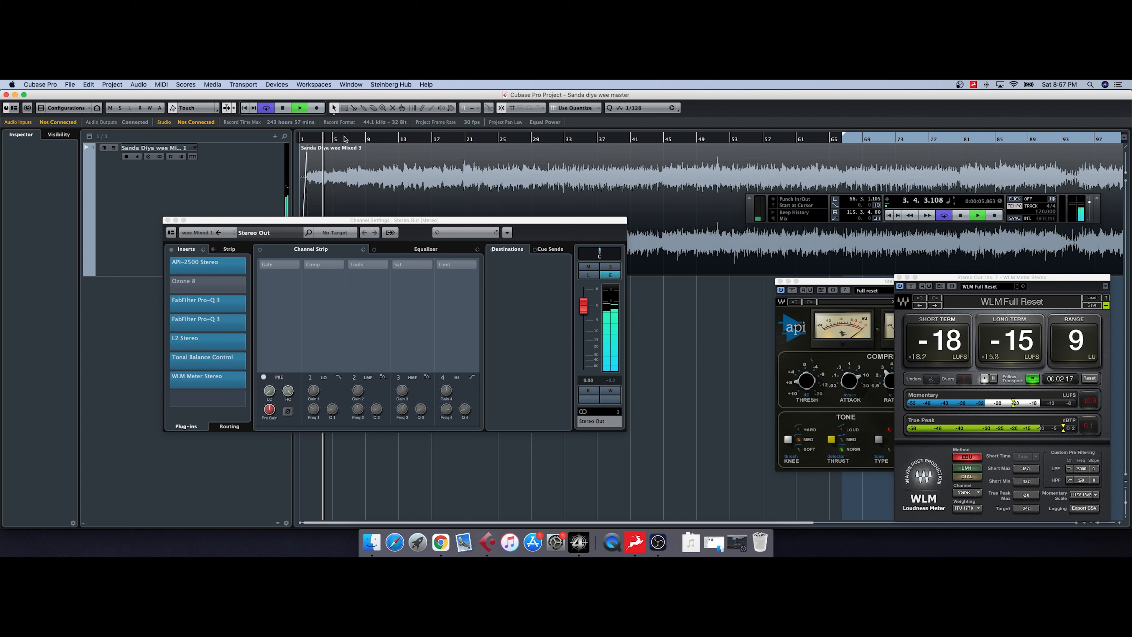
Open the L2 limiter's editor and place it below the Stereo Out insert list
left_click(216, 347)
left_click(215, 347)
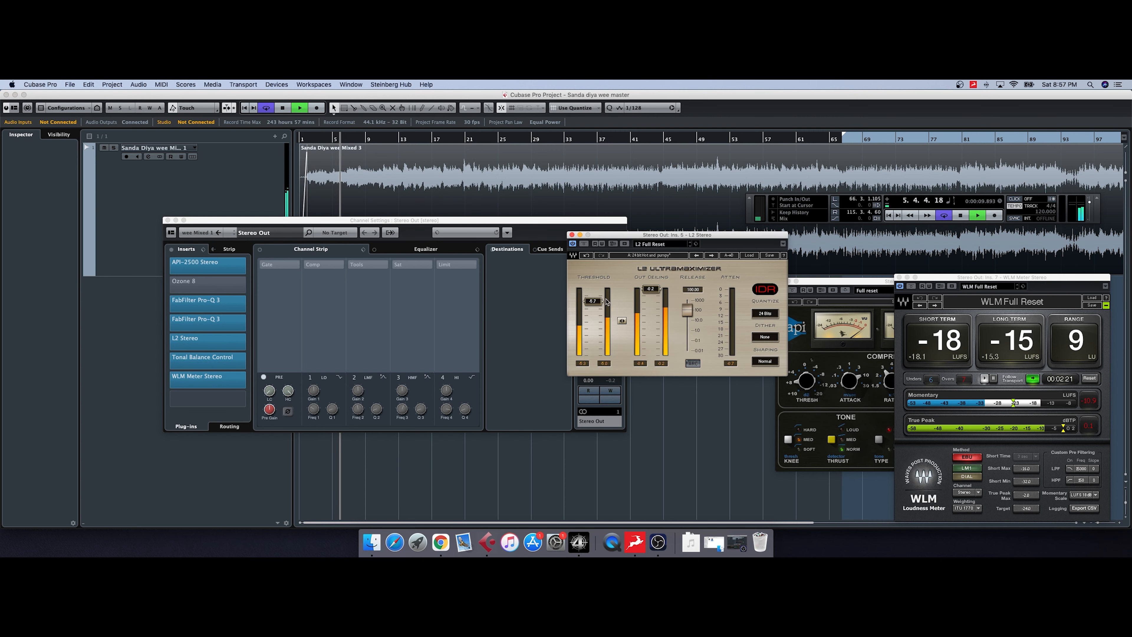
left_click_drag(667, 235, 253, 406)
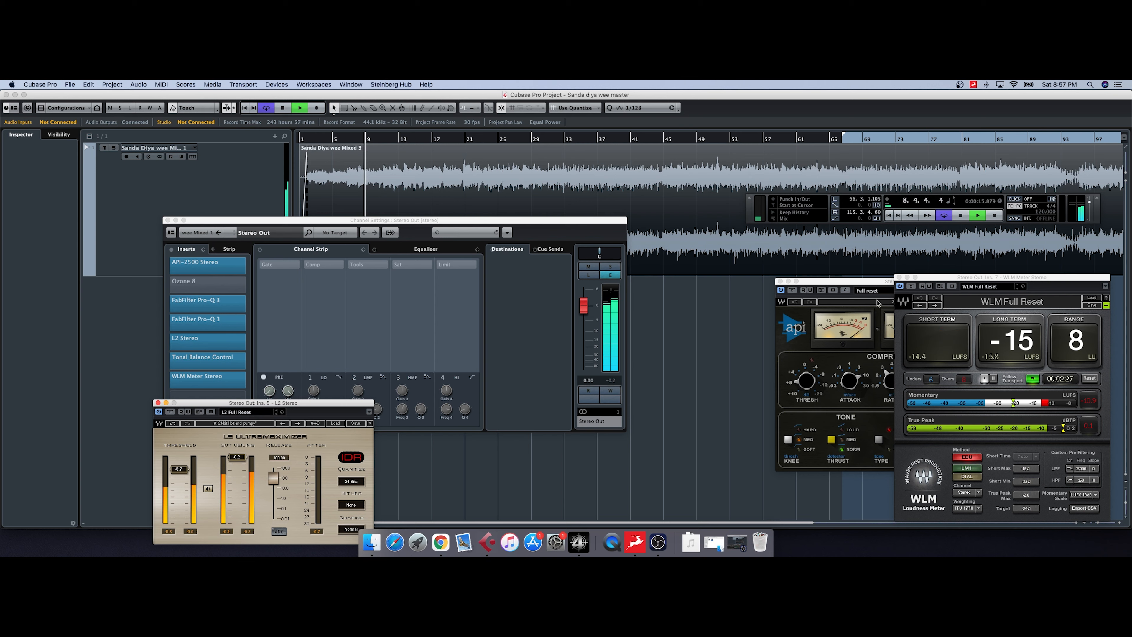
Bring the API-2500 editor fully into view during playback, stop the song and shift the channel settings window aside
left_click_drag(869, 284, 731, 298)
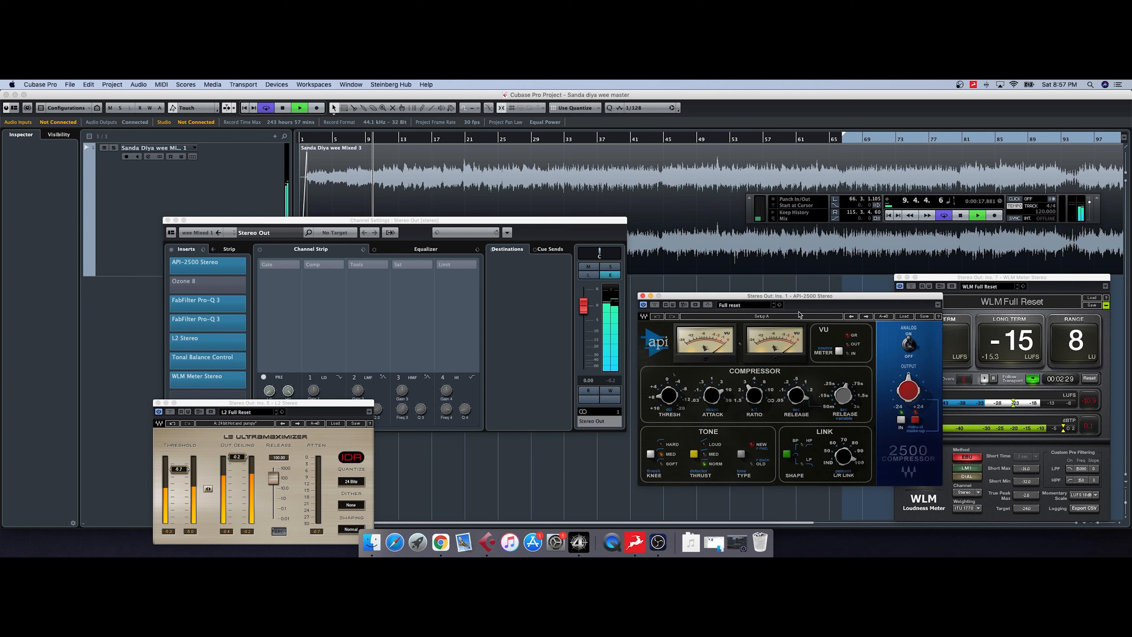
mouse_move(200, 313)
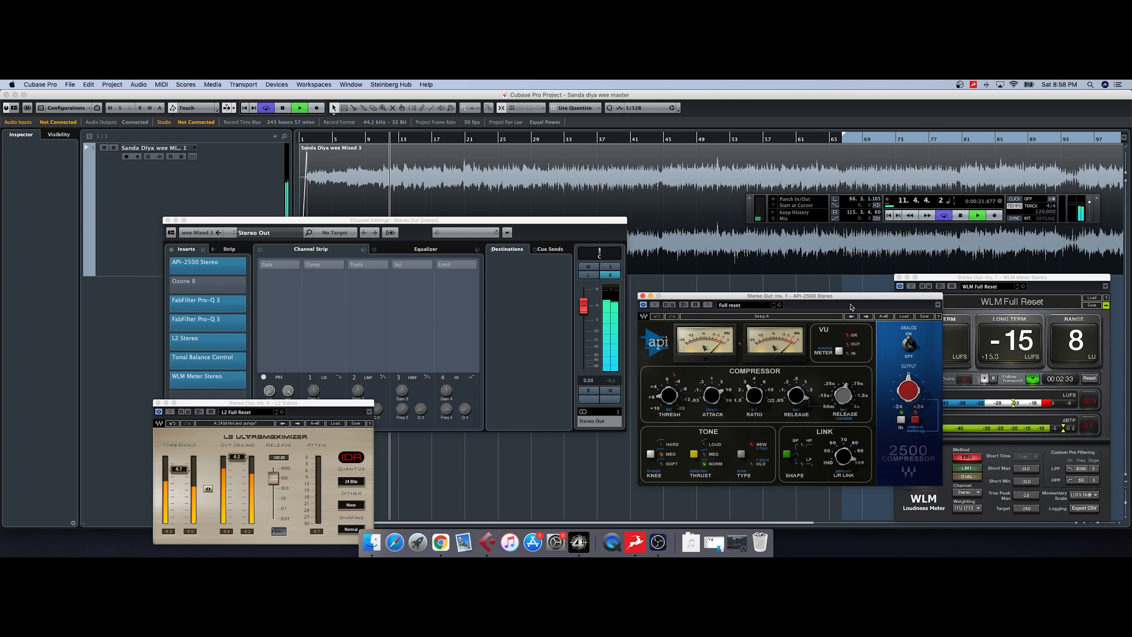
left_click_drag(861, 298, 844, 300)
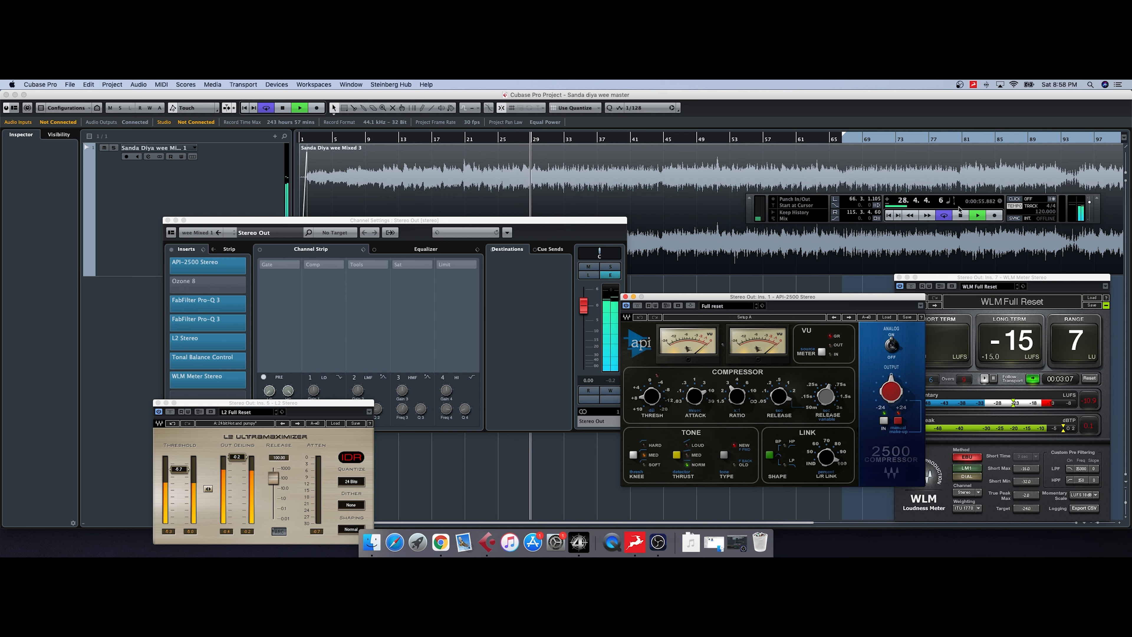
left_click(961, 216)
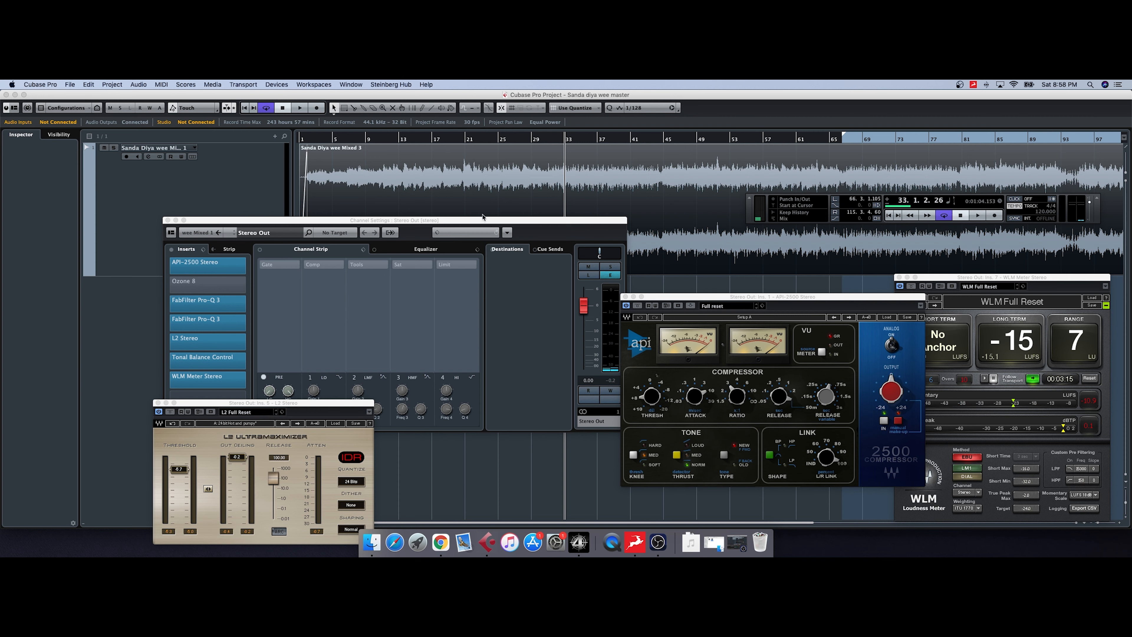
left_click_drag(484, 216, 536, 217)
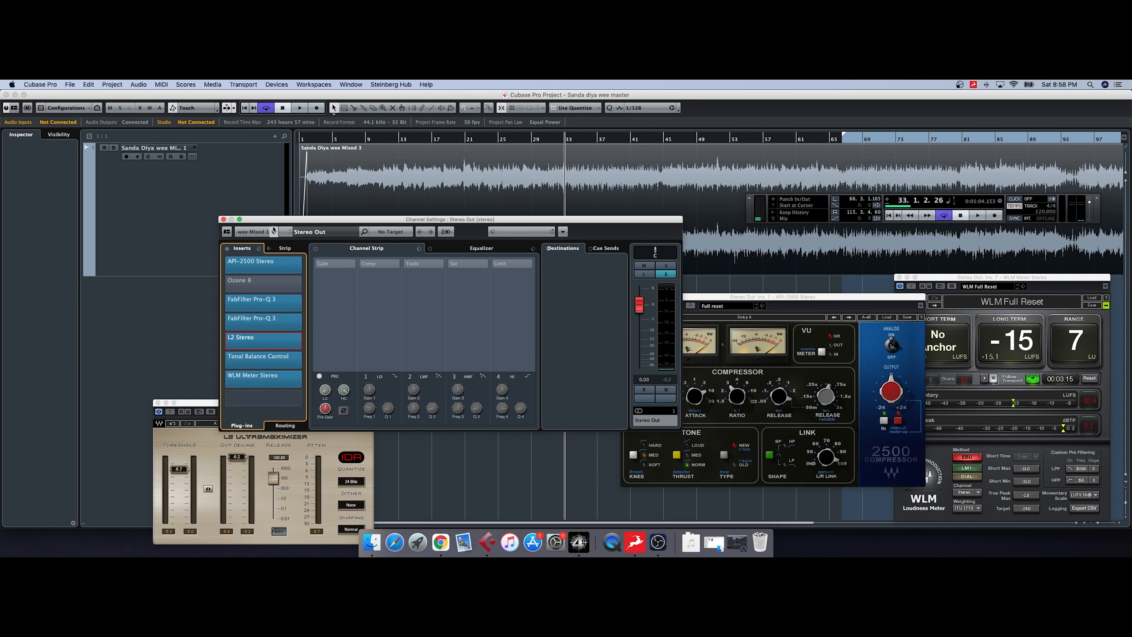